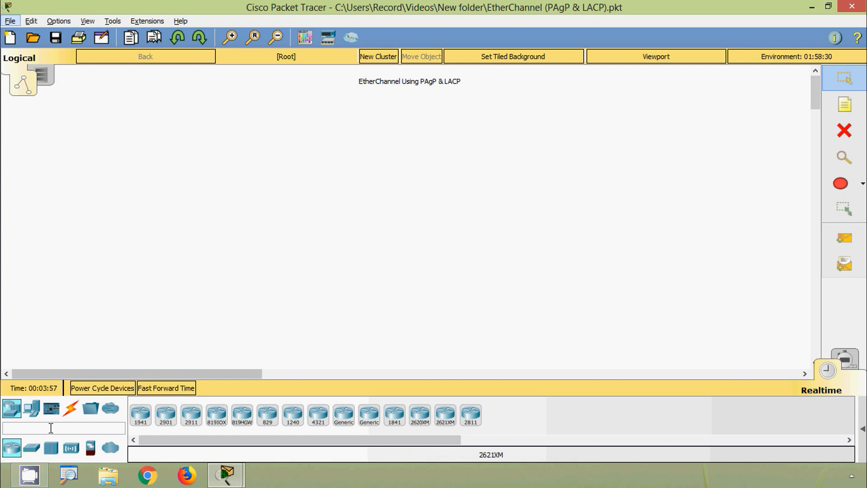
Step: Place three 2960 switches in a triangle below the EtherChannel title, one at the apex and two below it
left_click(31, 448)
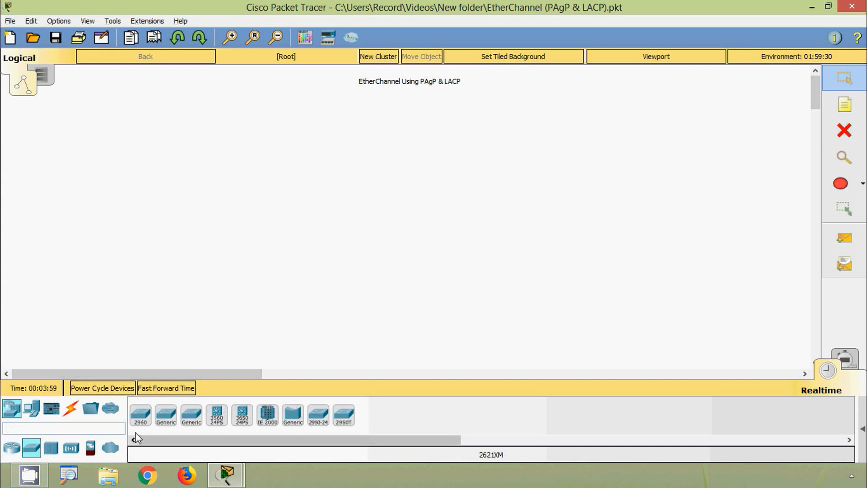
left_click(141, 414)
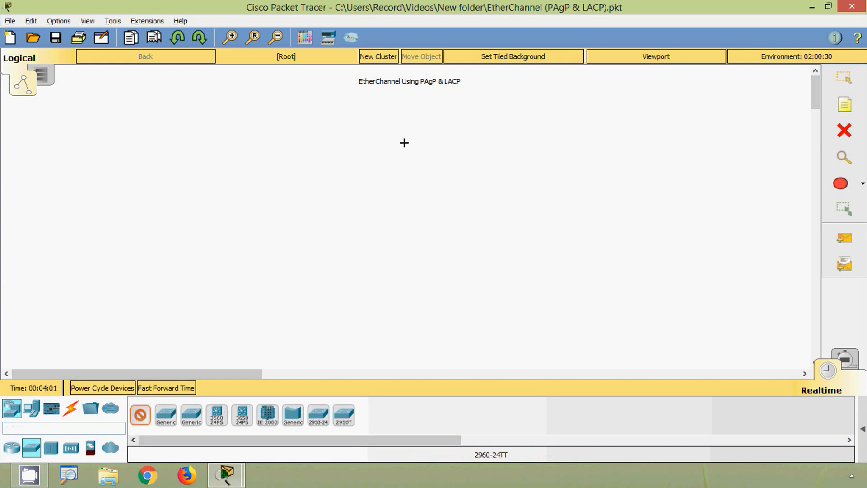
left_click(404, 143)
left_click(300, 236)
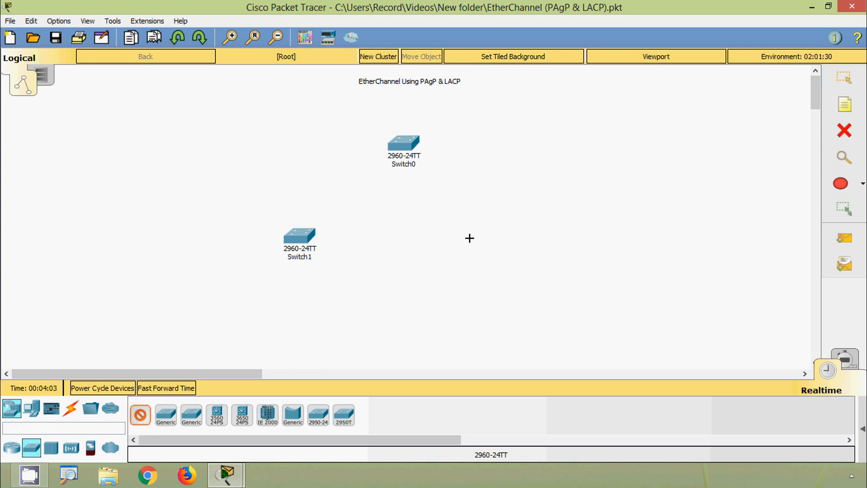
left_click(476, 242)
key("Escape")
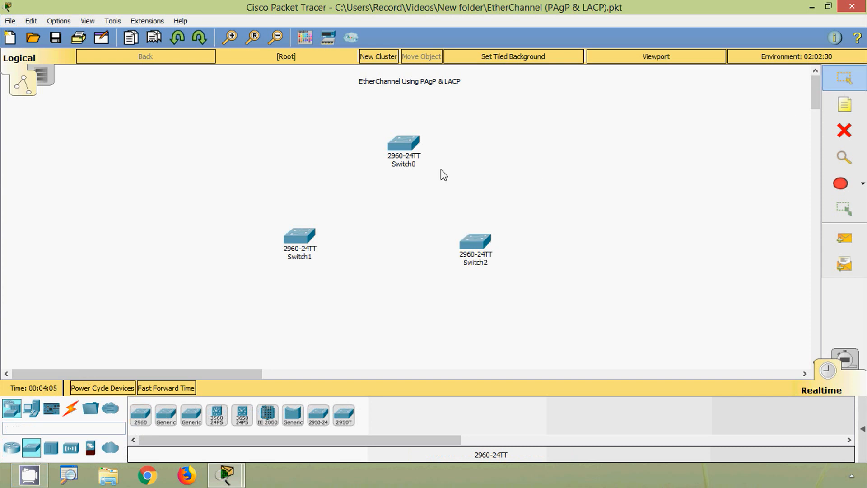
Step: Rename the lower-left switch S1, the top switch S2 and the lower-right switch S3
left_click(309, 257)
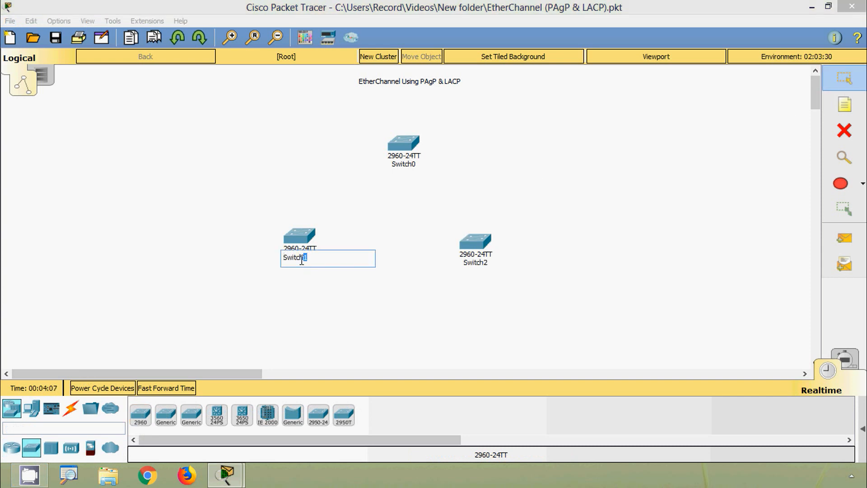
left_click_drag(302, 260, 290, 260)
type("1")
left_click(413, 165)
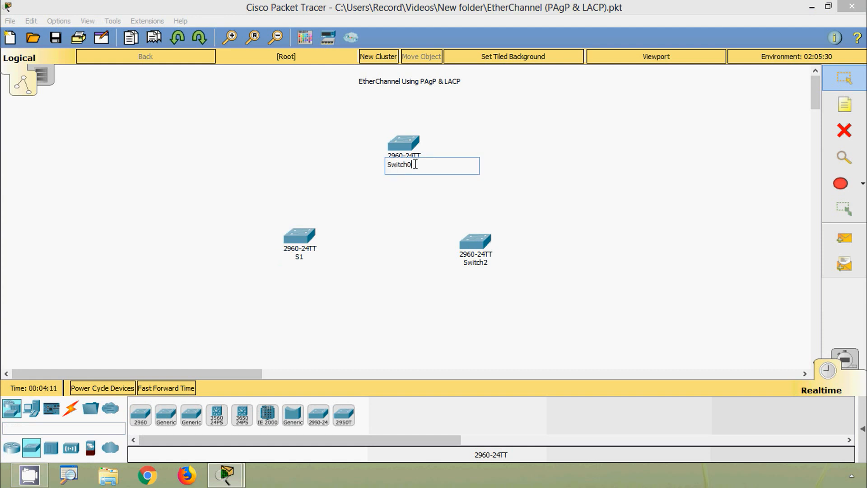
left_click_drag(415, 164, 393, 169)
type("2")
left_click(477, 262)
left_click_drag(496, 263, 463, 264)
type("3")
key("Return")
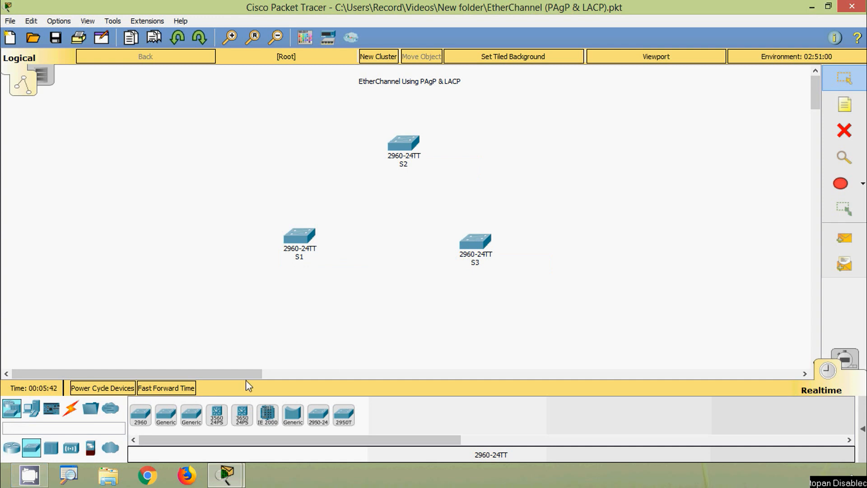
Step: Connect FastEthernet0/1 on S1 to FastEthernet0/1 on S2 with a copper cross-over cable
left_click(72, 412)
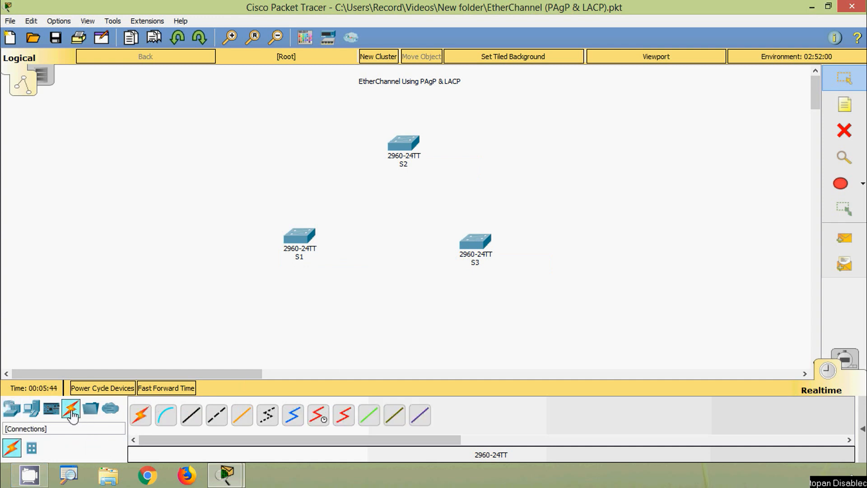
left_click(218, 417)
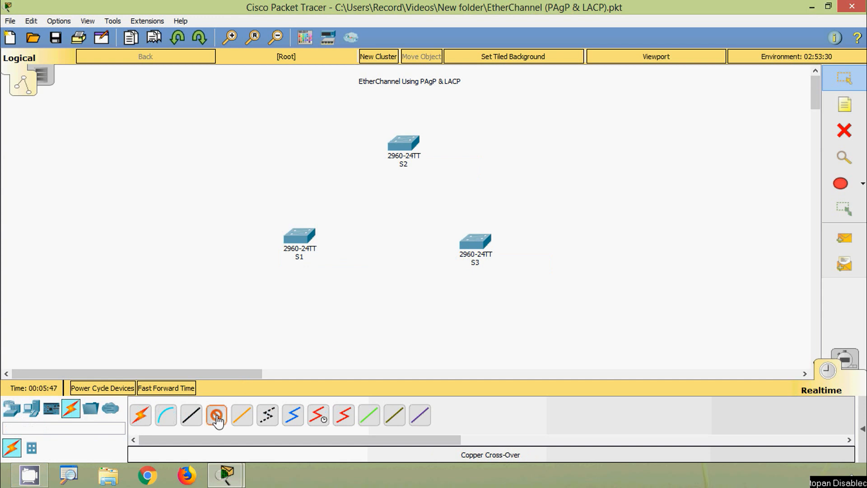
left_click(301, 237)
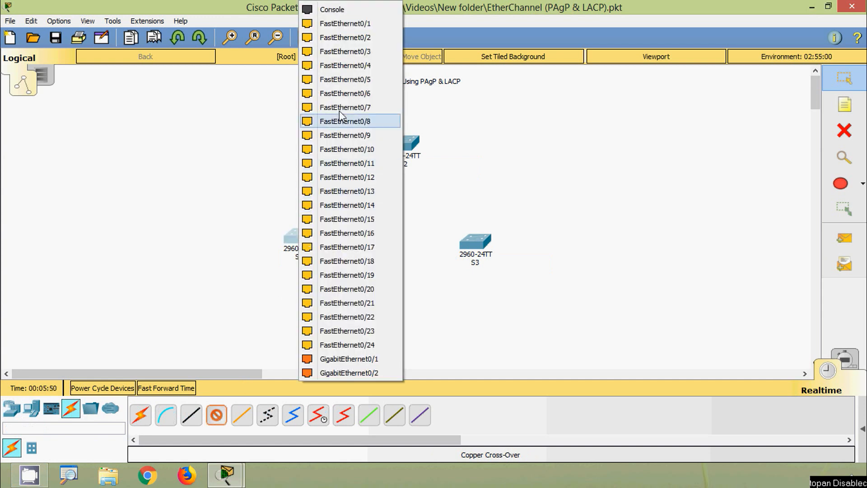
left_click(345, 24)
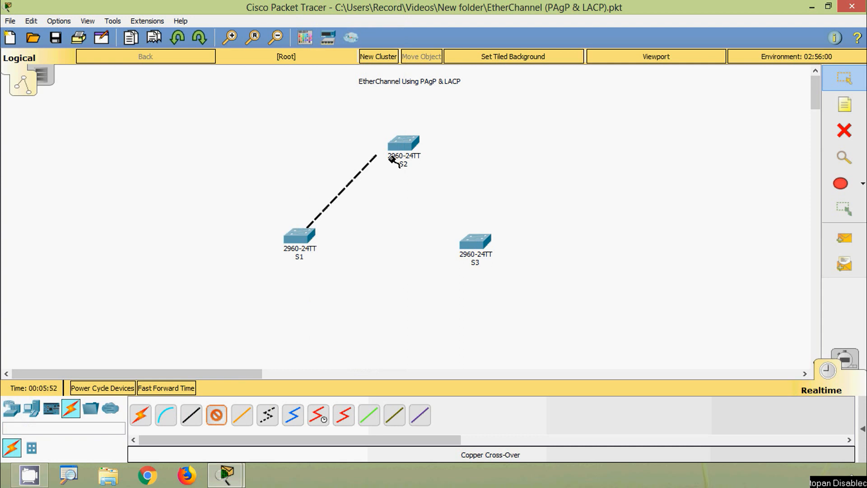
left_click(404, 147)
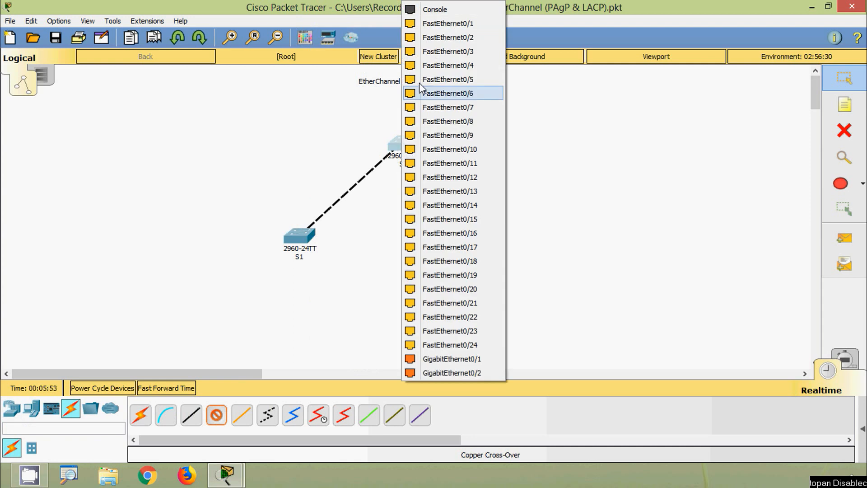
left_click(423, 23)
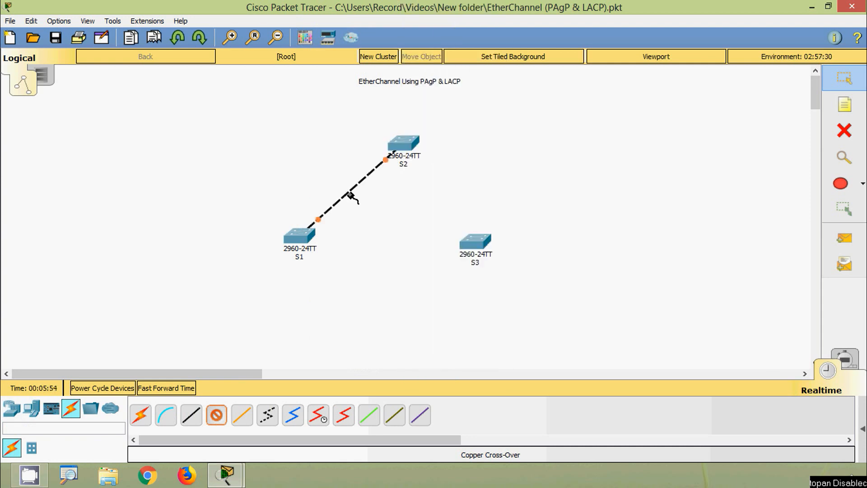
Step: Add a second cross-over link from FastEthernet0/2 on S1 to FastEthernet0/2 on S2
left_click(308, 238)
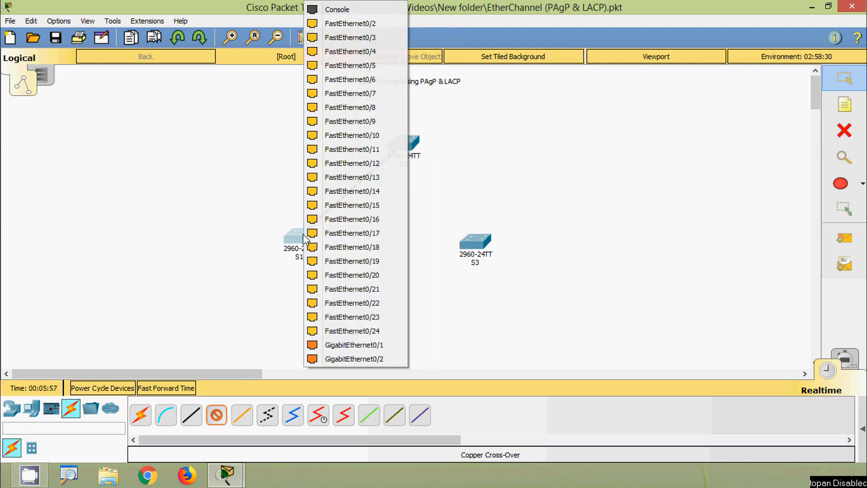
left_click(353, 25)
left_click(404, 145)
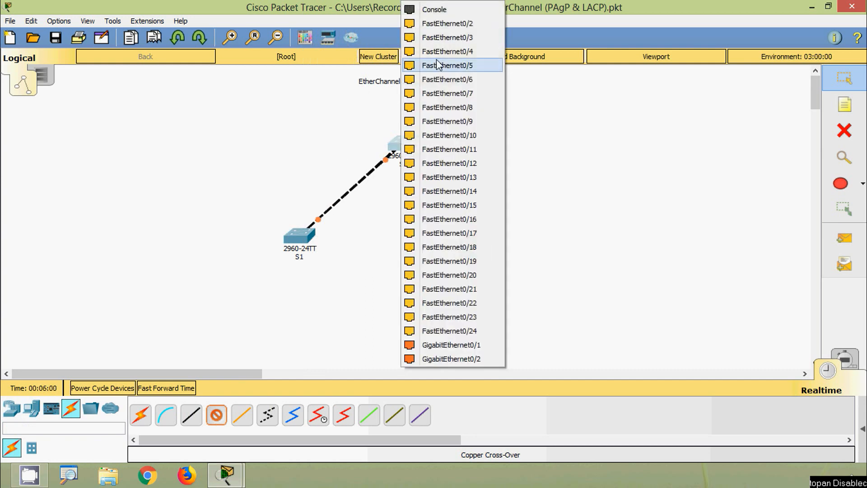
left_click(445, 23)
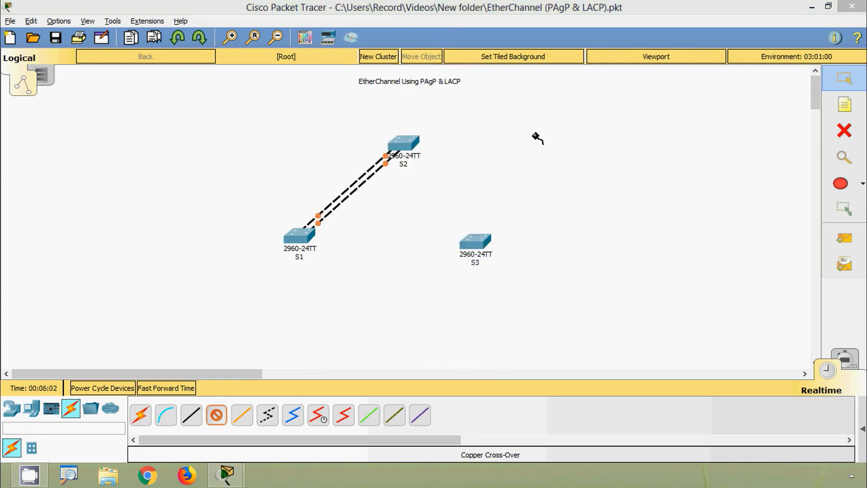
Step: Connect FastEthernet0/3 on S2 to FastEthernet0/3 on S3 with a cross-over cable
left_click(413, 145)
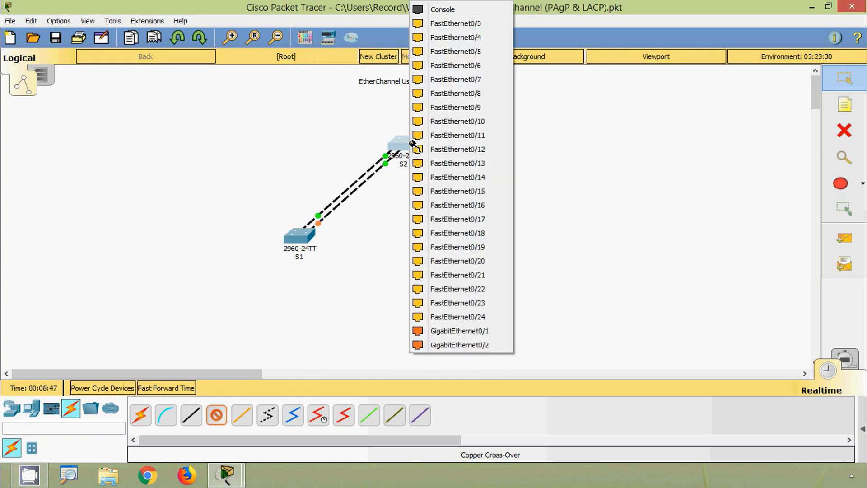
left_click(442, 23)
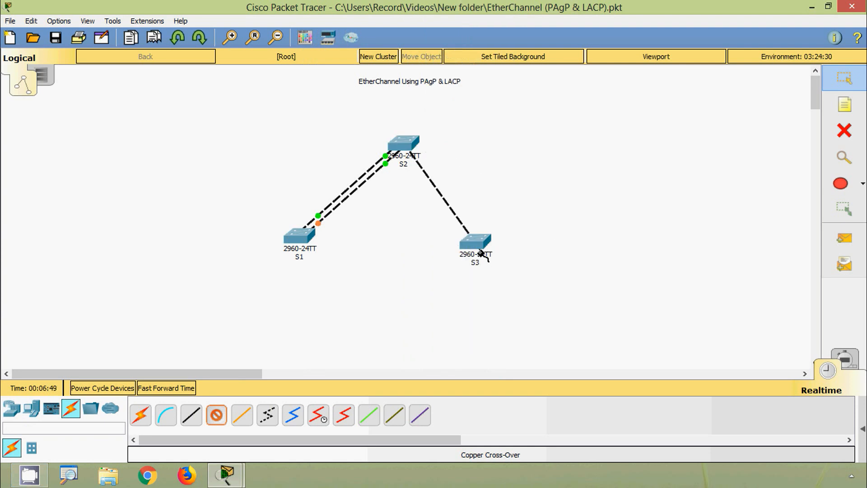
left_click(481, 247)
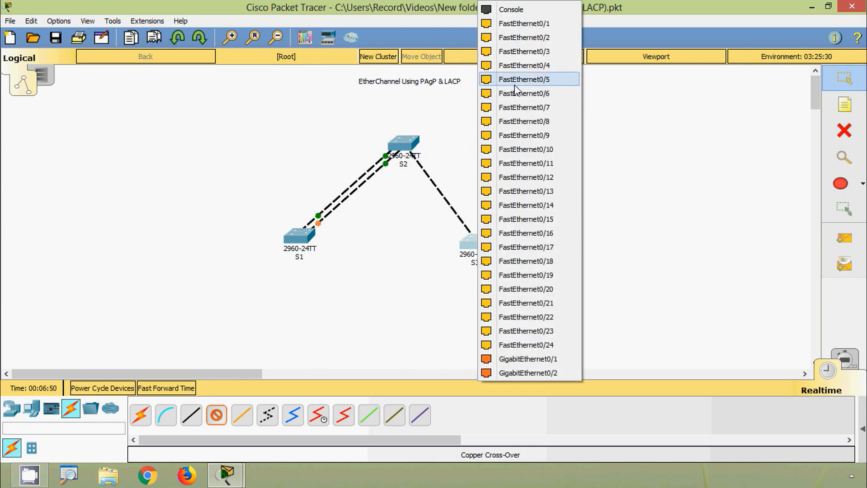
left_click(507, 55)
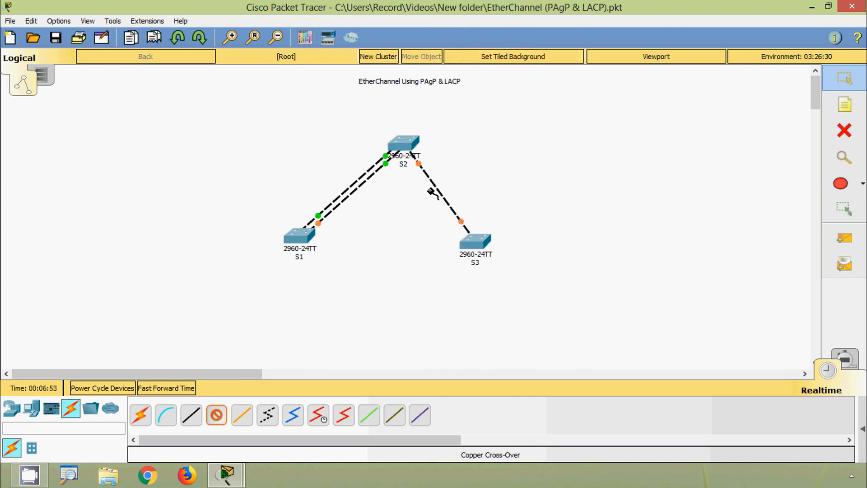
Step: Add a second cross-over link from FastEthernet0/4 on S2 to FastEthernet0/4 on S3
left_click(408, 144)
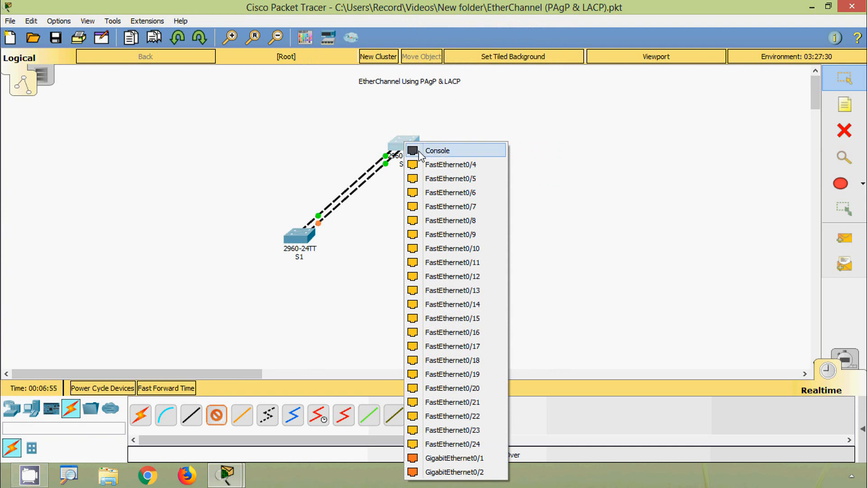
left_click(429, 164)
left_click(475, 242)
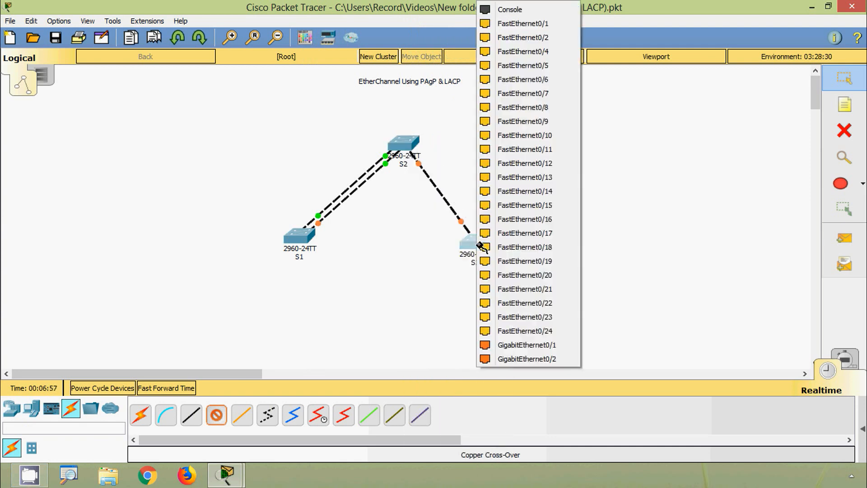
left_click(510, 54)
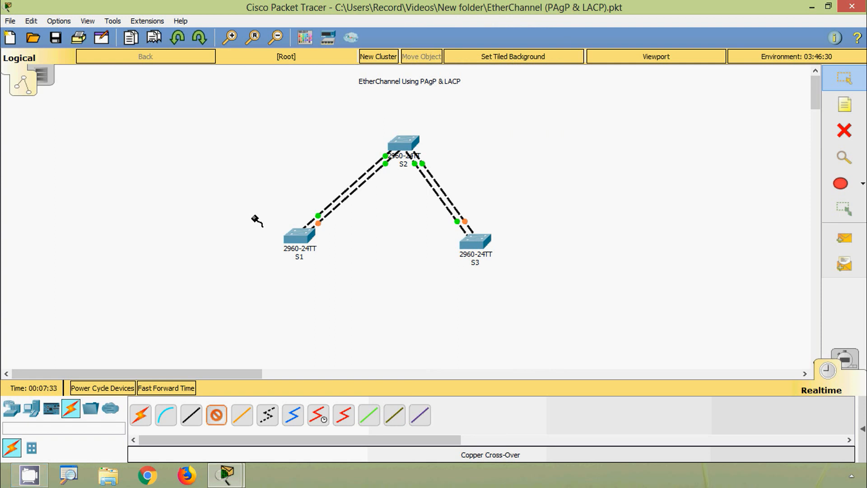
Step: Connect FastEthernet0/5 on S1 to FastEthernet0/5 on S3 with a cross-over cable
left_click(304, 237)
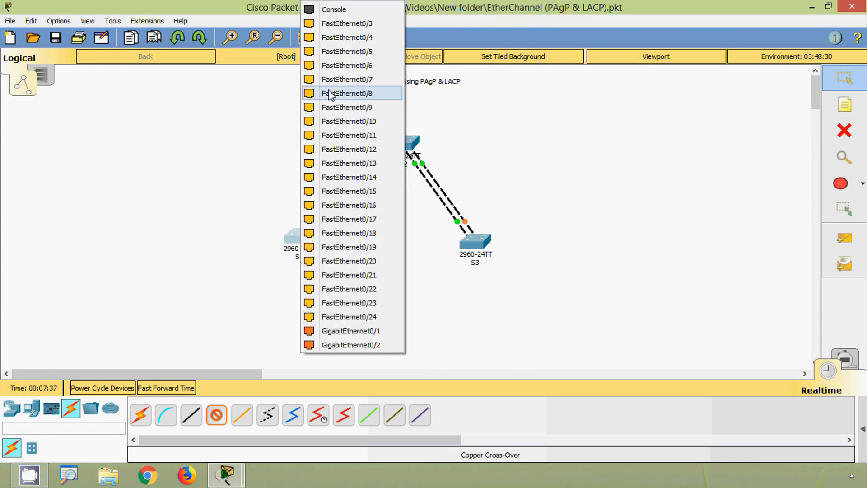
left_click(345, 51)
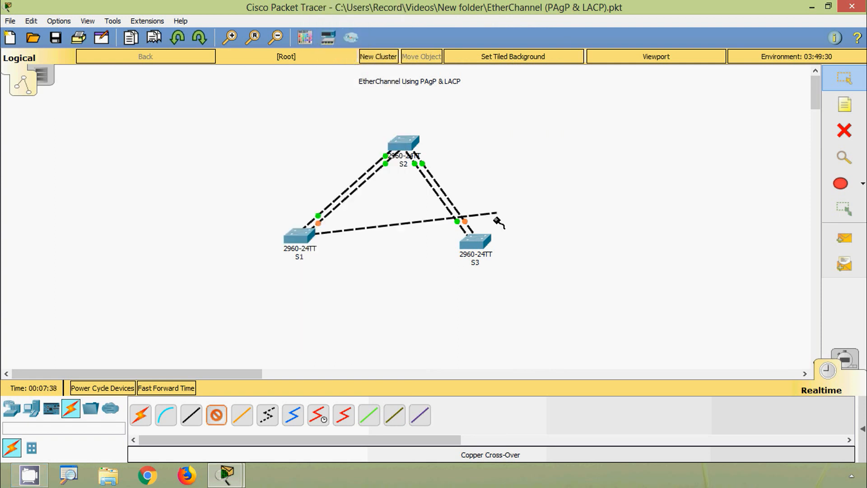
left_click(478, 245)
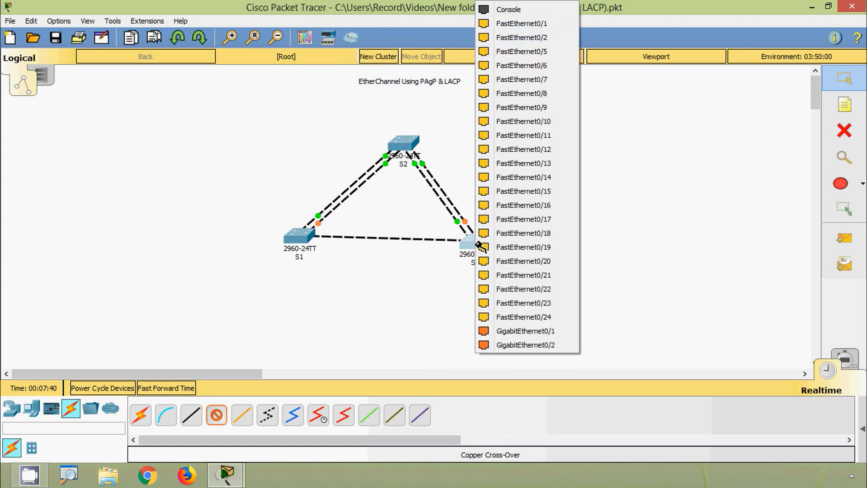
left_click(515, 53)
Step: Add a second cross-over link from FastEthernet0/6 on S1 to FastEthernet0/6 on S3
left_click(298, 236)
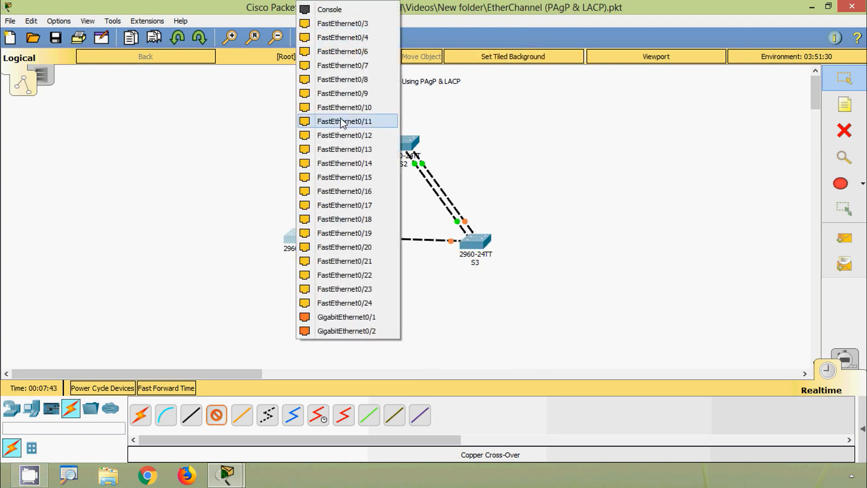
left_click(341, 52)
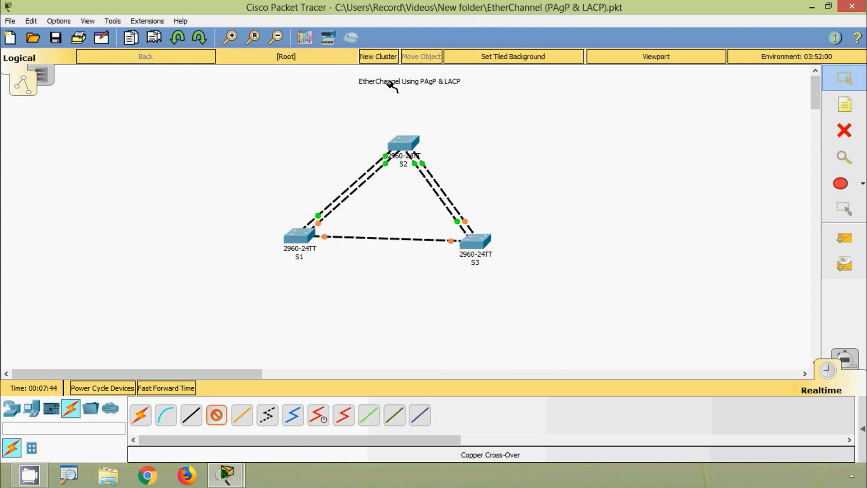
left_click(475, 241)
left_click(518, 52)
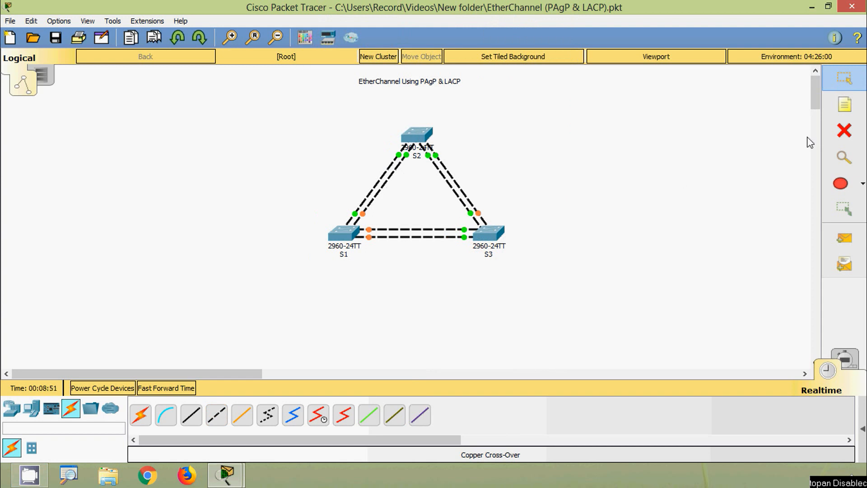
Step: Add a two-line note reading "Fa 0/1" and "Fa 0/2" beside S2, at its end of the S1 links
left_click(832, 110)
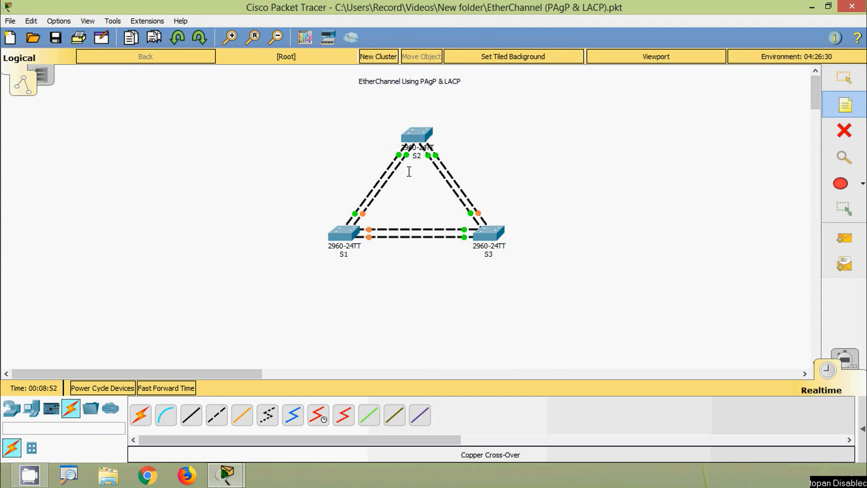
left_click(366, 146)
type("Fa")
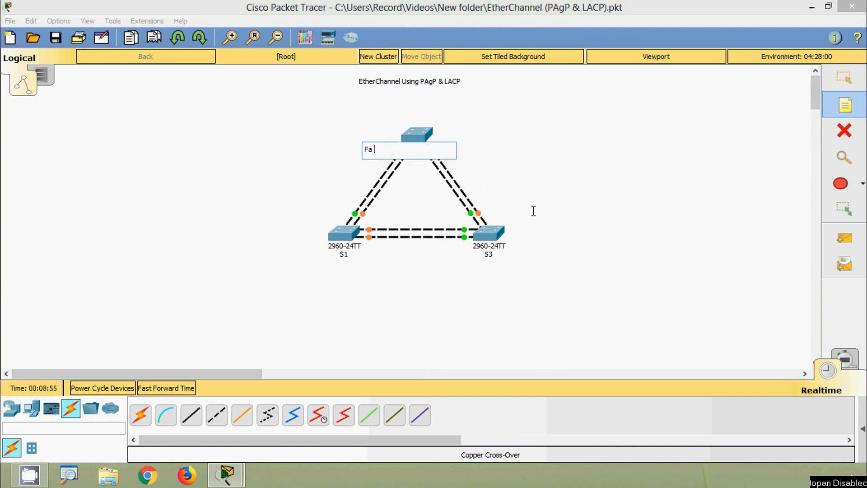
type(" 0/1")
key("Return")
type("F")
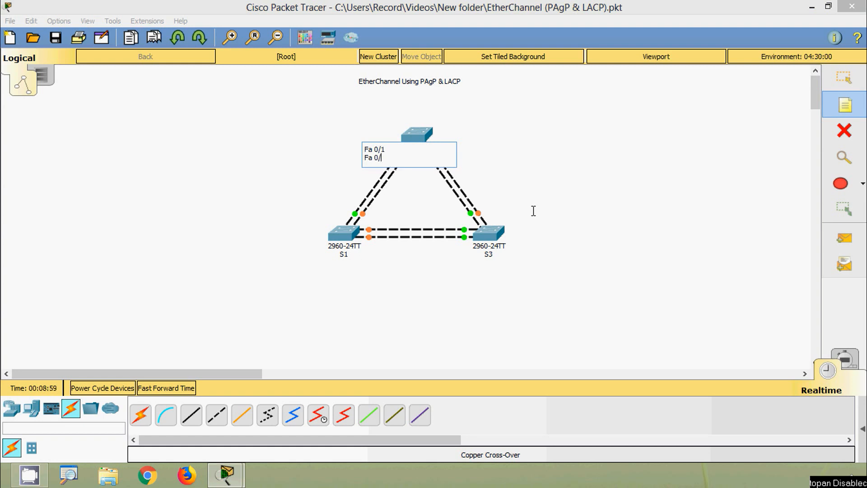
left_click(534, 211)
Step: Duplicate the Fa 0/1 and Fa 0/2 note and place the copy just above S1, beside its links to S2
left_click_drag(375, 155, 378, 149)
key("ctrl+c")
key("ctrl+v")
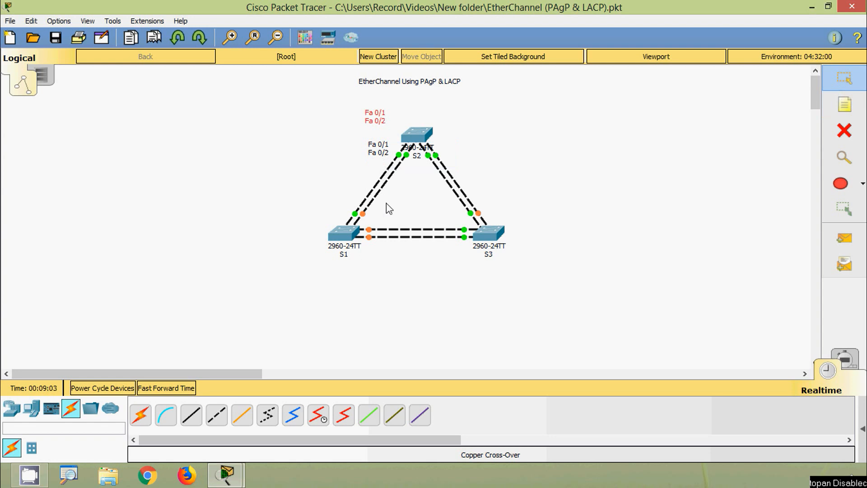
left_click_drag(370, 118, 334, 212)
left_click(484, 145)
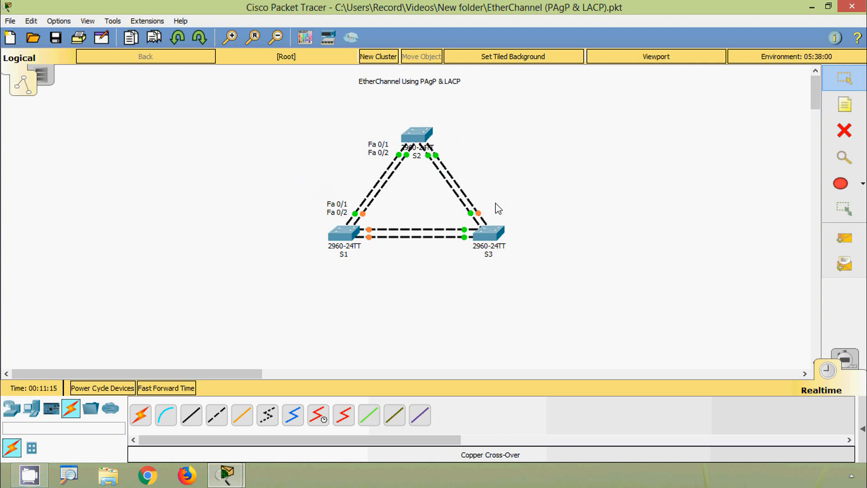
Step: Add a two-line note reading "Fa 0/3" and "Fa 0/4" beside S2, at its end of the S3 links
left_click(847, 105)
left_click(450, 144)
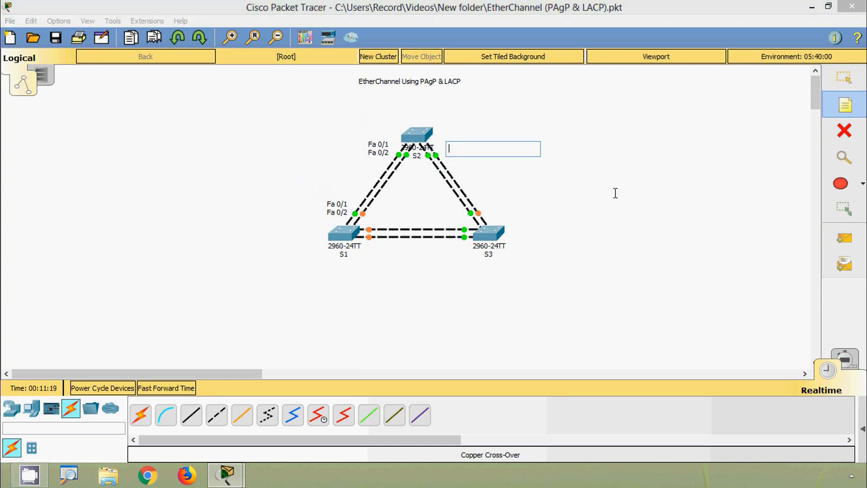
type("Fa")
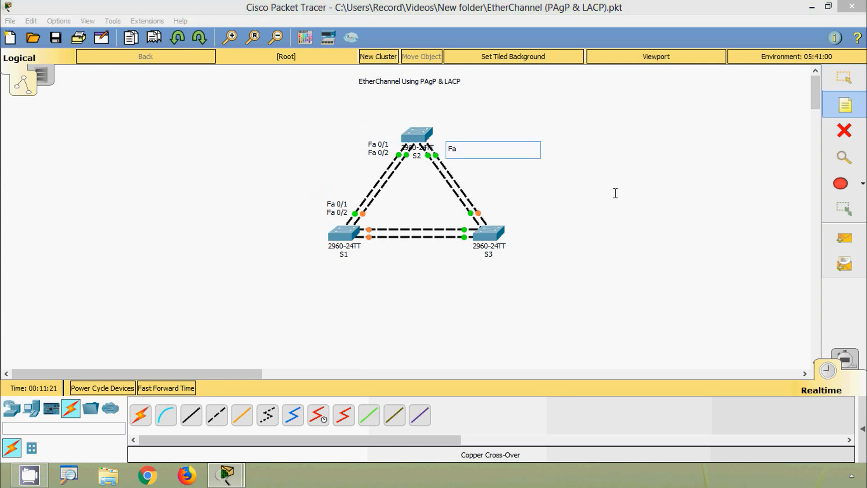
type(" 0/3")
key("Return")
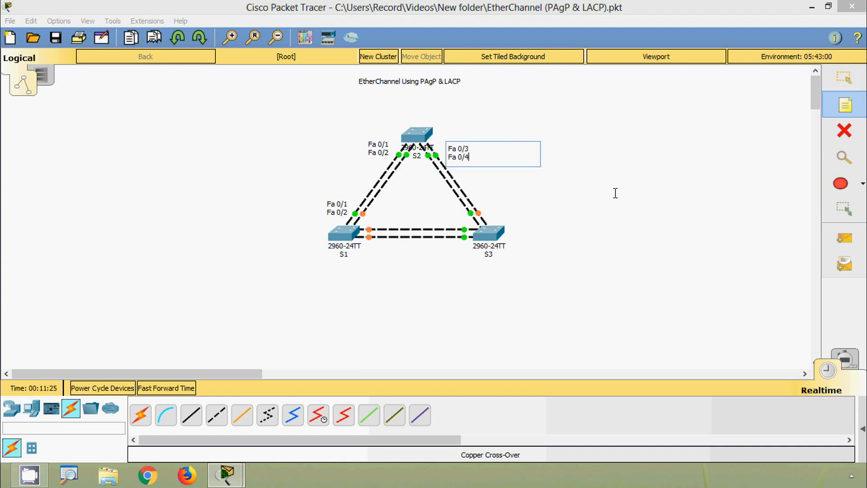
left_click(562, 189)
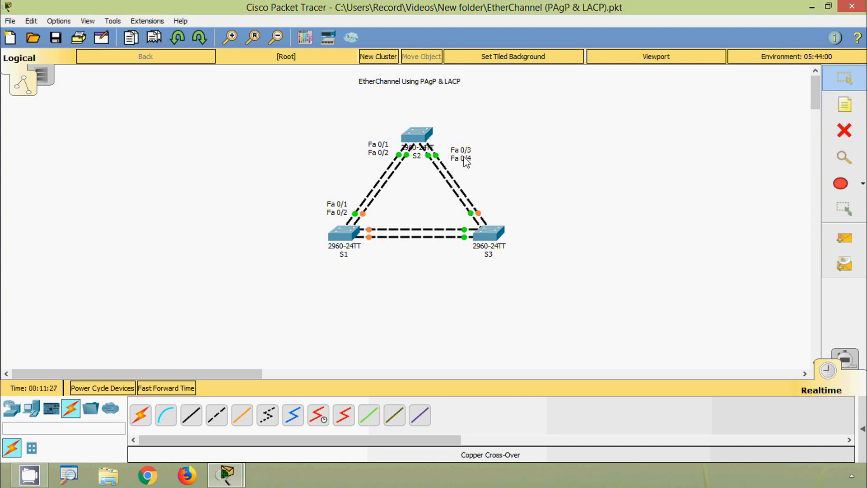
left_click_drag(462, 156, 461, 148)
Step: Duplicate the Fa 0/3 and Fa 0/4 note and place the copy just above S3, beside its links to S2
key("ctrl+v")
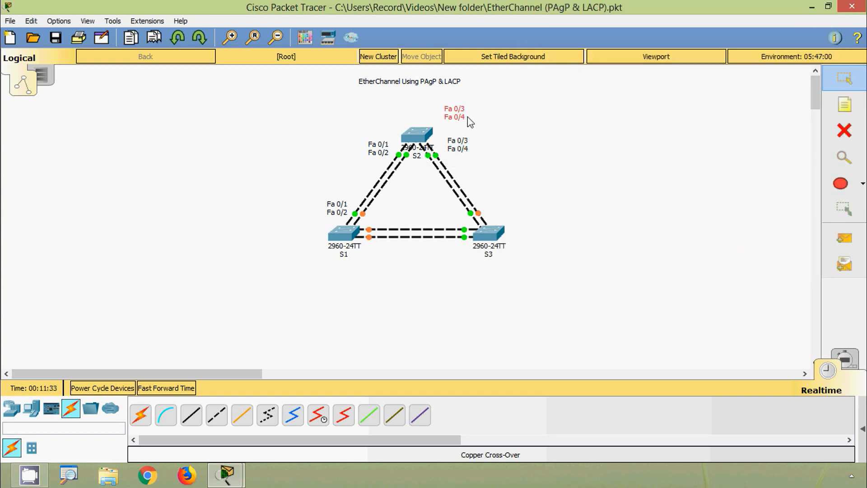
left_click_drag(466, 113, 502, 208)
left_click(558, 221)
Step: Add a two-line note reading "Fa 0/5" and "Fa 0/6" below S1's end of its links to S3
left_click(845, 105)
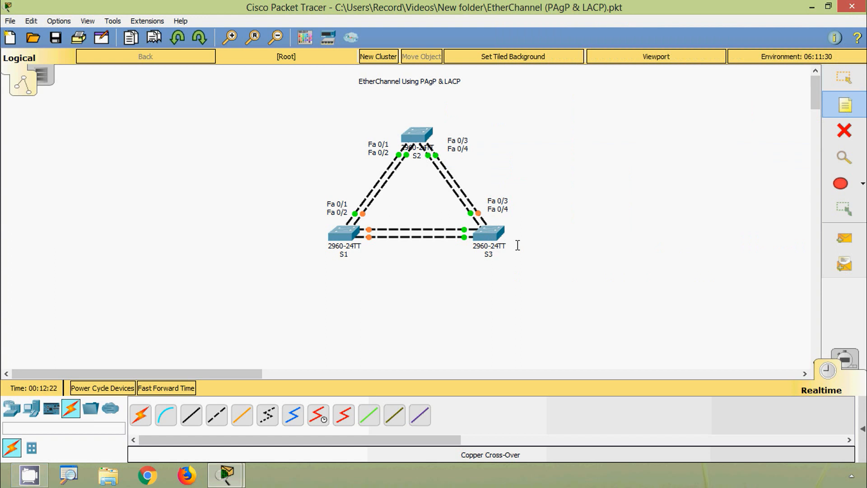
left_click(364, 255)
type("Fa")
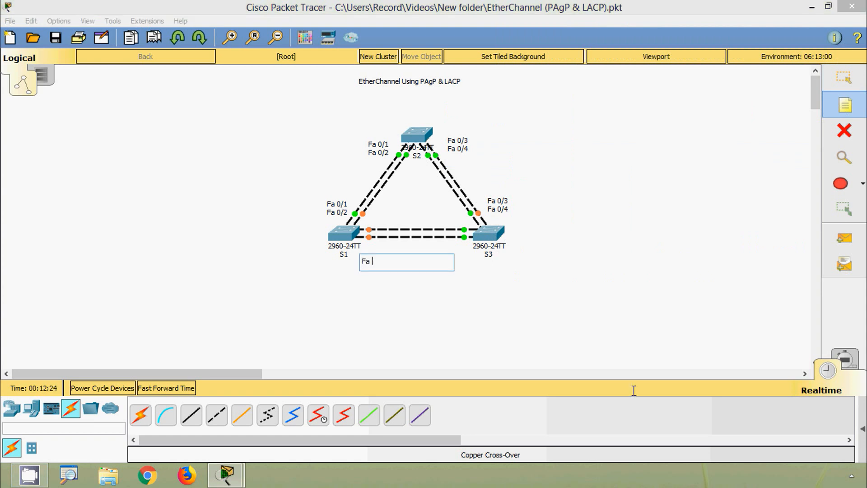
type(" 0/5")
key("Return")
type("F")
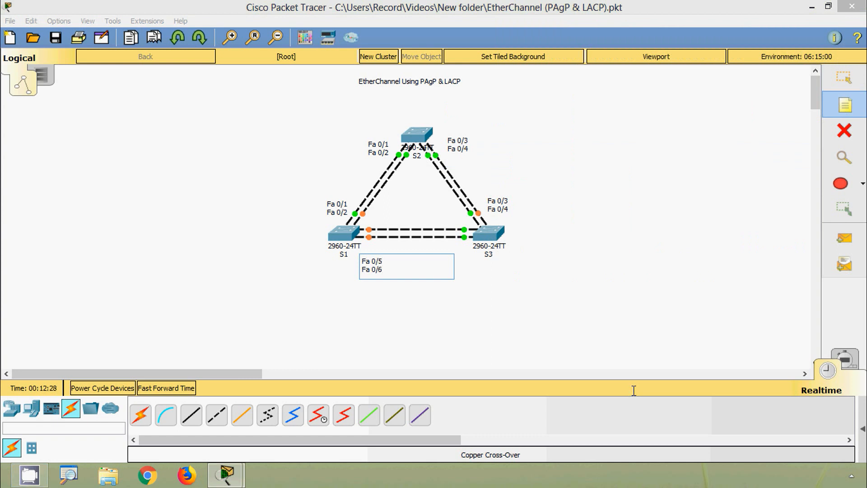
key("Escape")
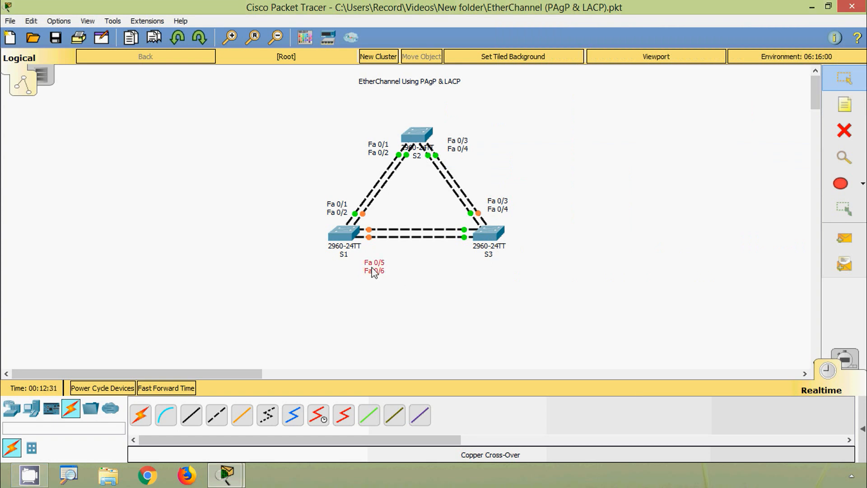
left_click_drag(371, 267, 370, 260)
Step: Duplicate the Fa 0/5 and Fa 0/6 note and place the copy below S3's end of the S1 links
key("ctrl+c")
key("ctrl+v")
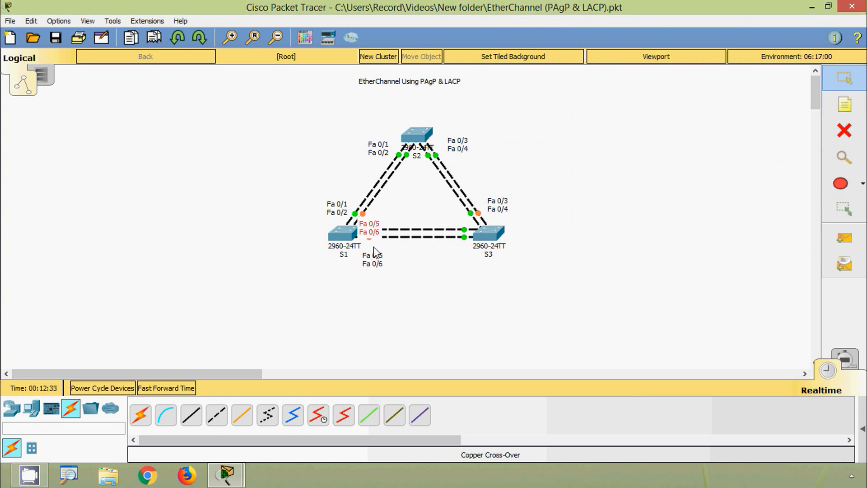
left_click_drag(403, 244, 482, 274)
left_click(638, 274)
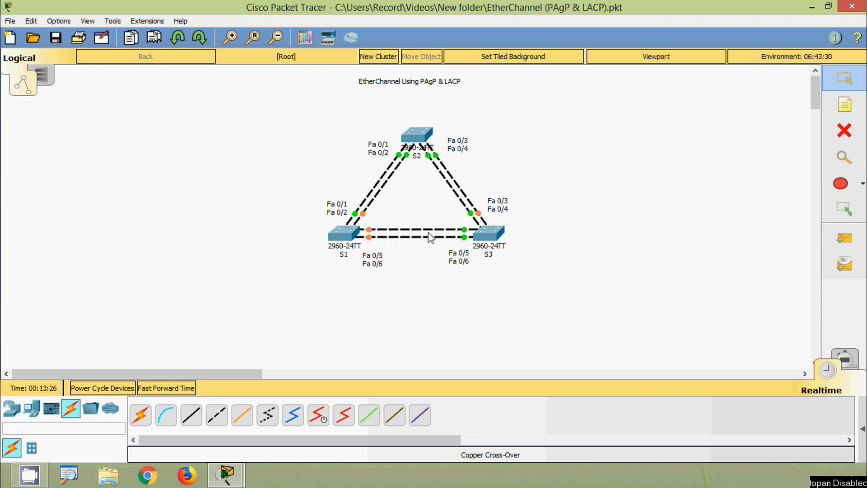
Step: Open the command line of switch S1 and enter global configuration mode with enable and configure terminal
left_click(347, 239)
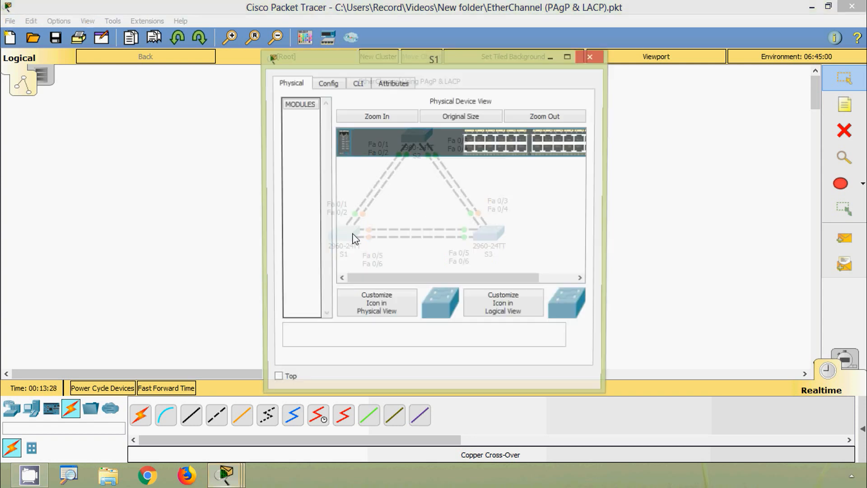
left_click(357, 83)
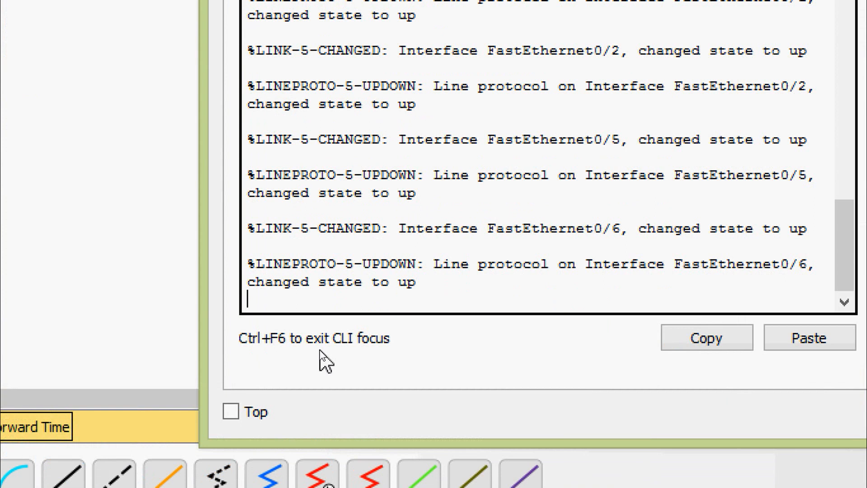
key("Return")
type("ena")
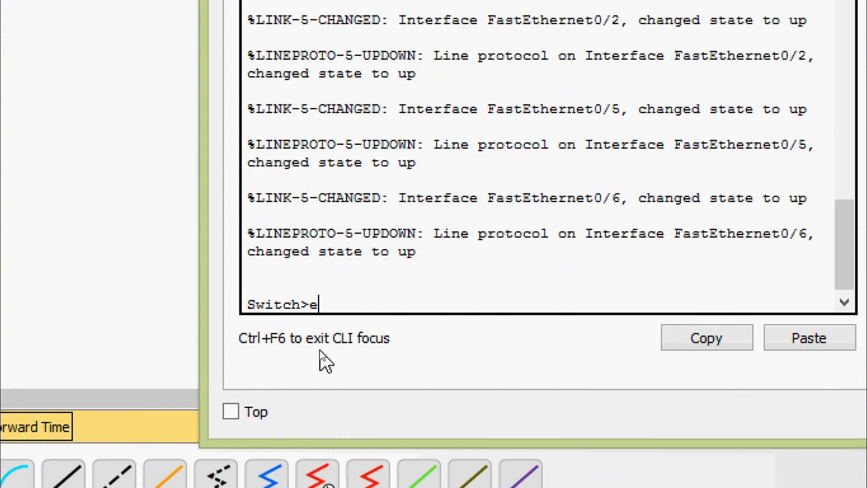
key("Tab")
key("Return")
type("conf")
key("Tab")
type("terminal")
key("Return")
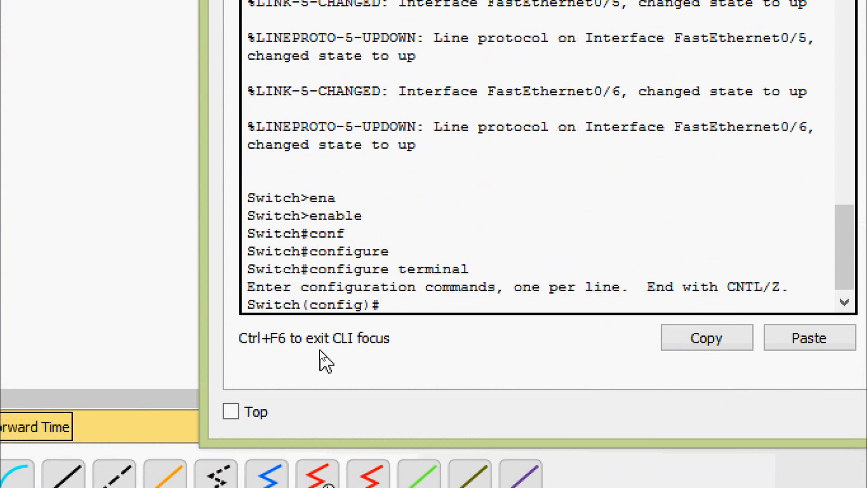
Step: Set the hostname of the S1 switch to S1 and close its device window
type("ho")
key("Tab")
type("S")
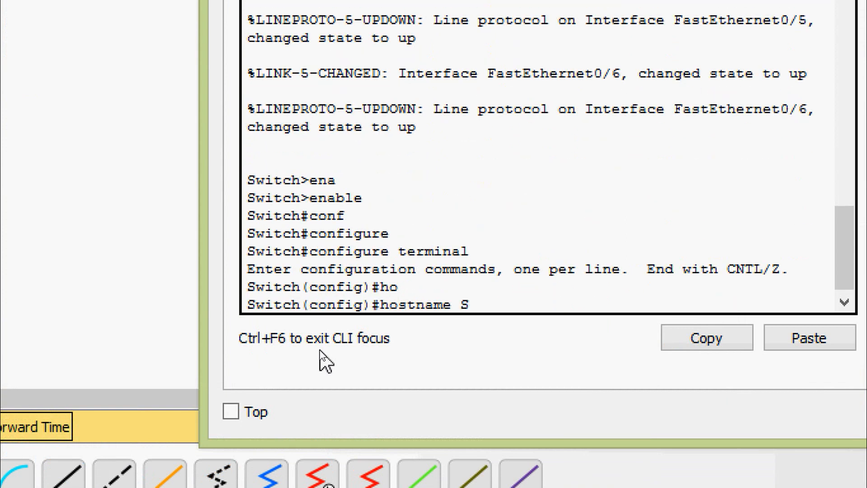
type("1")
key("Return")
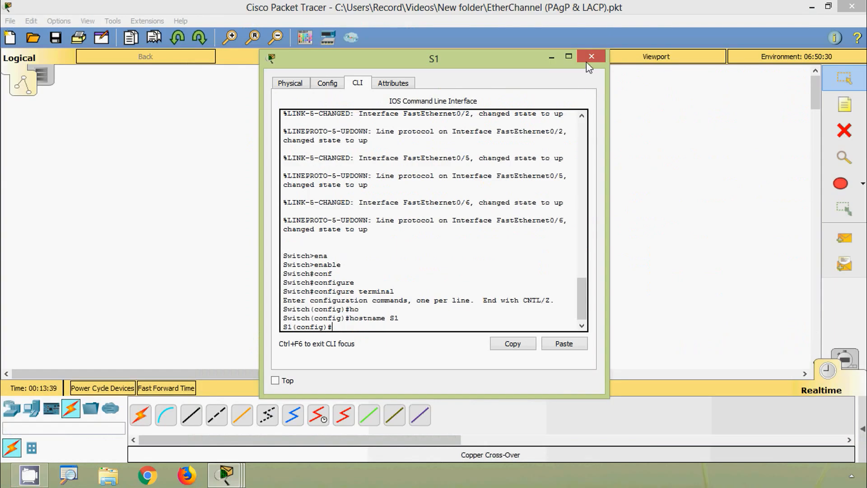
left_click(589, 62)
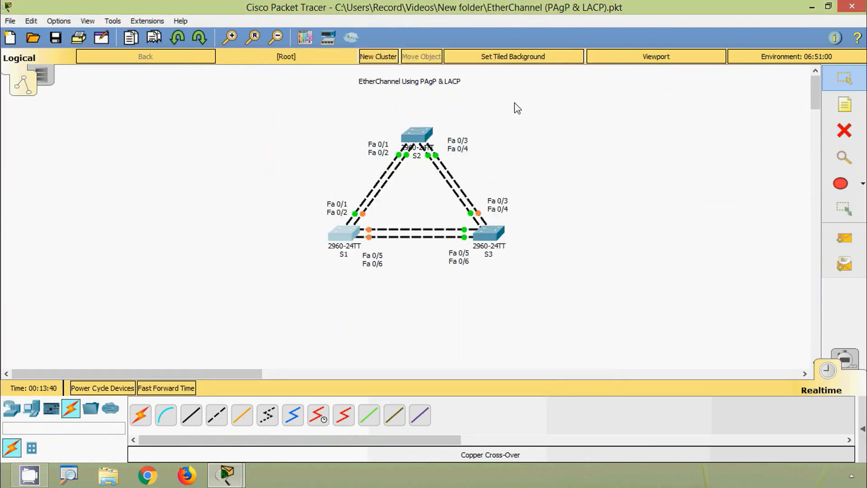
Step: Open the command line of switch S2 and enter global configuration mode with enable and configure terminal
left_click(425, 134)
left_click(358, 84)
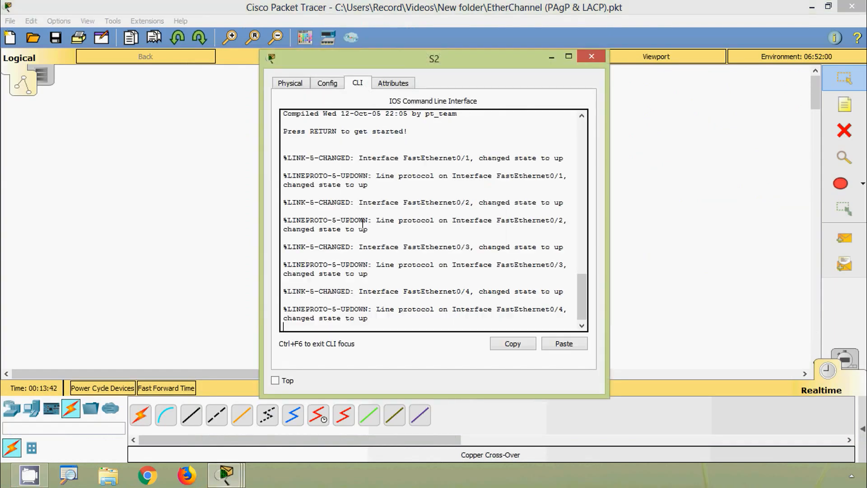
key("Return")
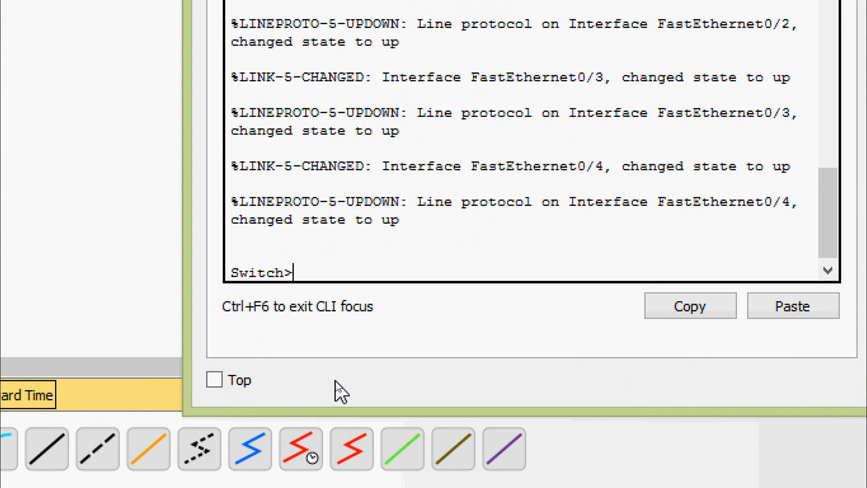
type("ena")
key("Tab")
key("Return")
type("conf")
key("Tab")
type("terminal")
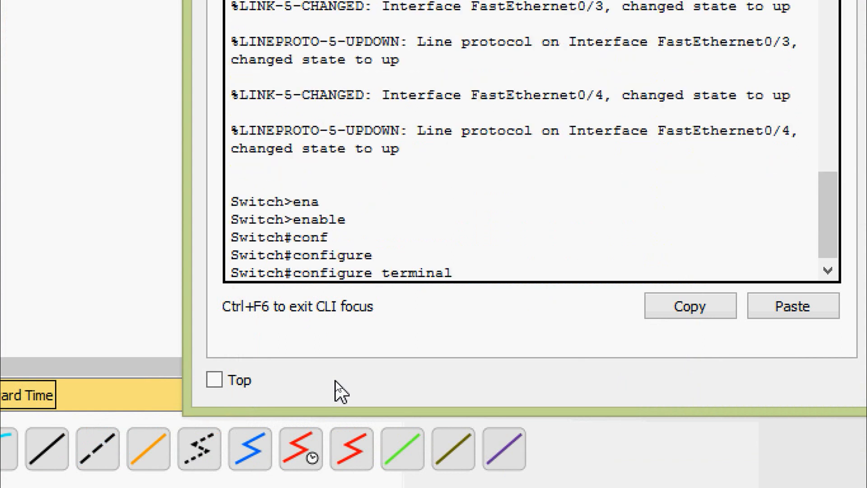
key("Return")
key("Return")
Step: Set the hostname of the S2 switch to S2 and close its device window
type("ho")
key("Tab")
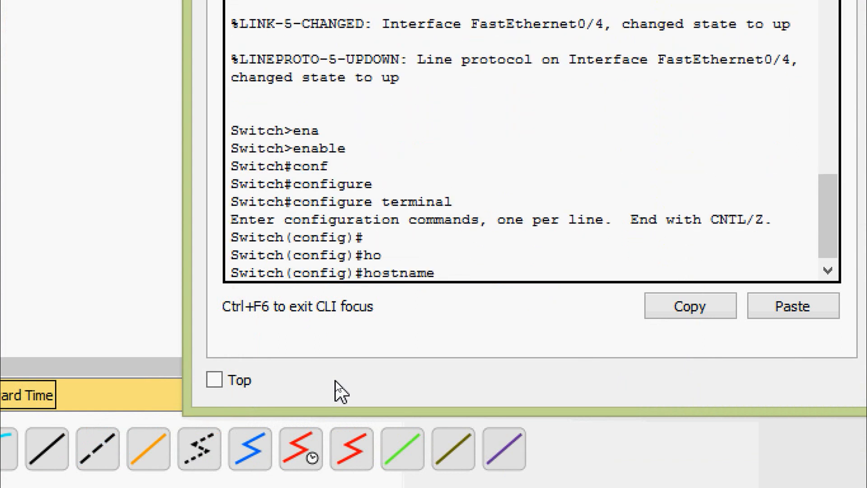
type("S2")
key("Return")
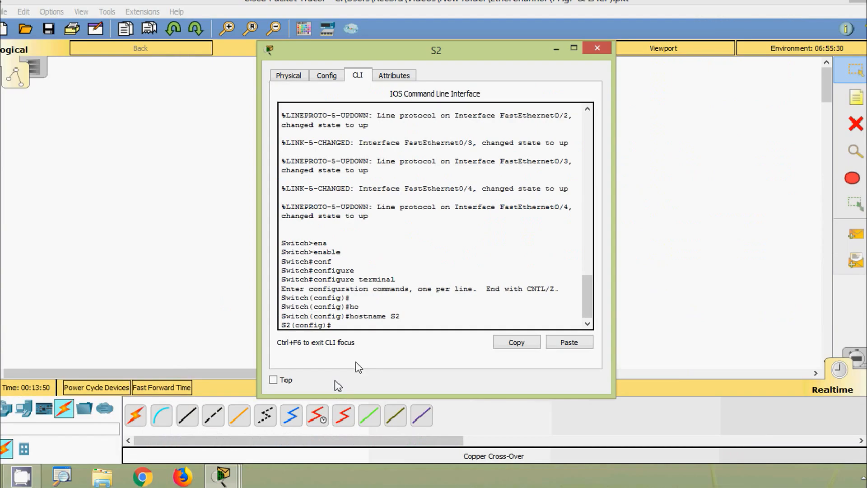
left_click(593, 55)
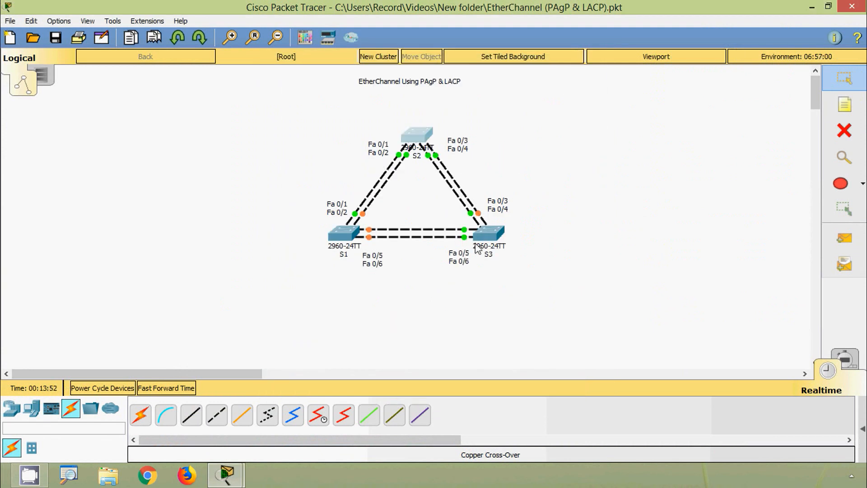
Step: Open the command line of switch S3 and enter global configuration mode with enable and configure terminal
left_click(487, 234)
left_click(362, 85)
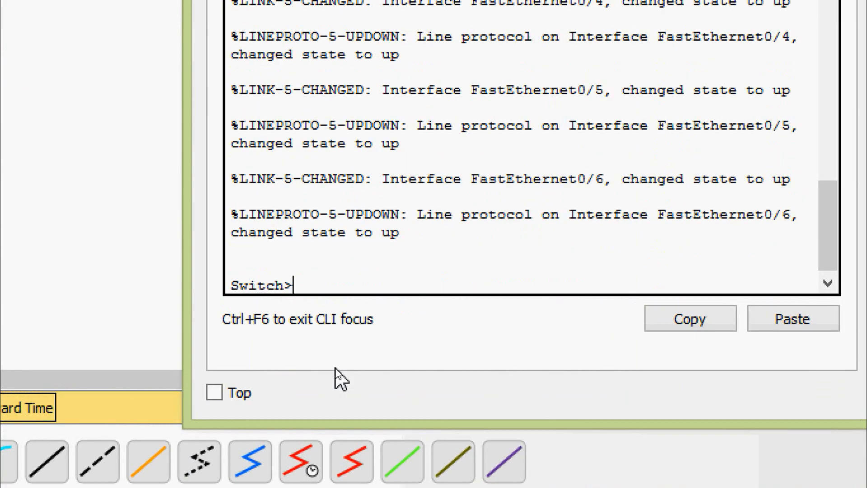
type("ena")
key("Tab")
key("Return")
type("conf")
key("Tab")
type("t")
key("Tab")
key("Return")
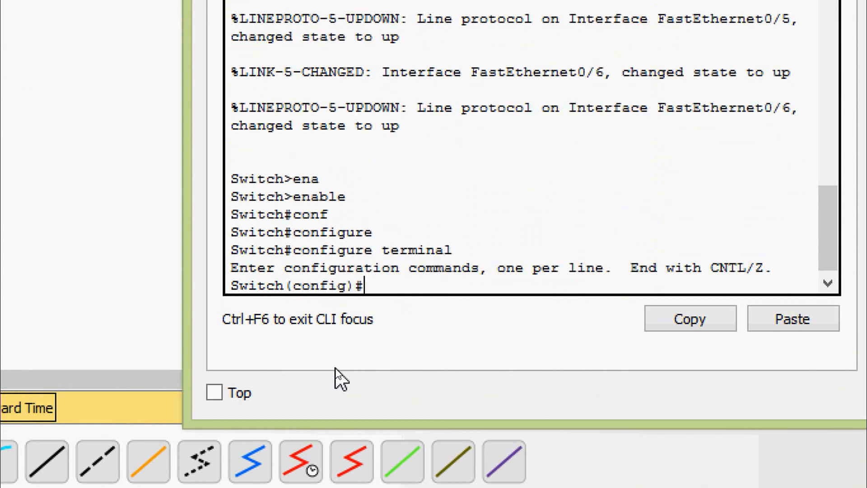
Step: Set the hostname of the S3 switch to S3 and close its device window
type("ho")
key("Tab")
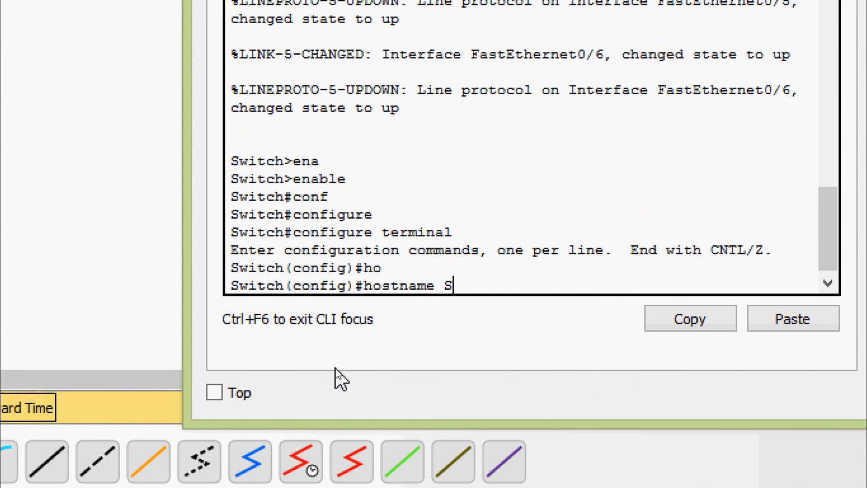
type("S3")
key("Return")
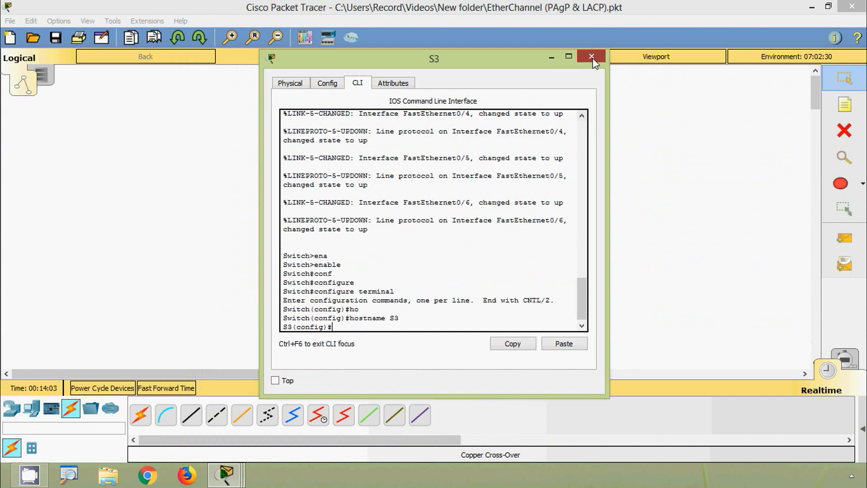
left_click(592, 56)
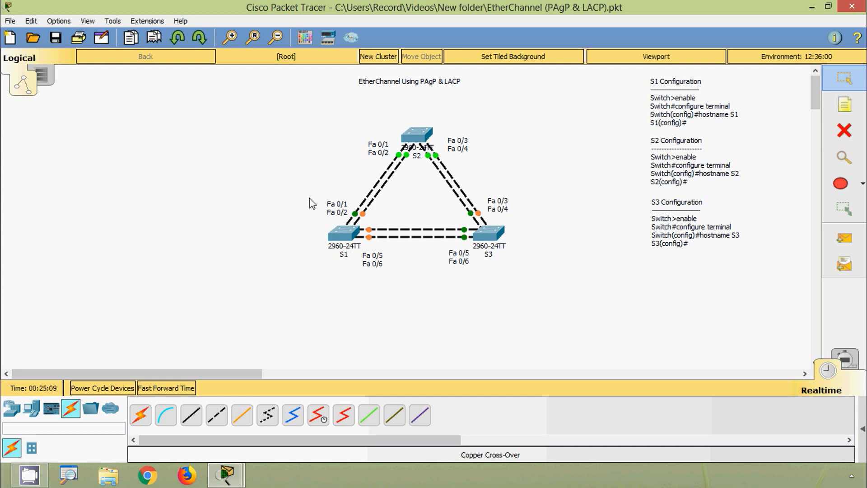
Step: Reopen the command line of switch S1 and reposition its window over the workspace
left_click(341, 234)
left_click_drag(396, 61, 425, 71)
left_click_drag(585, 49, 601, 42)
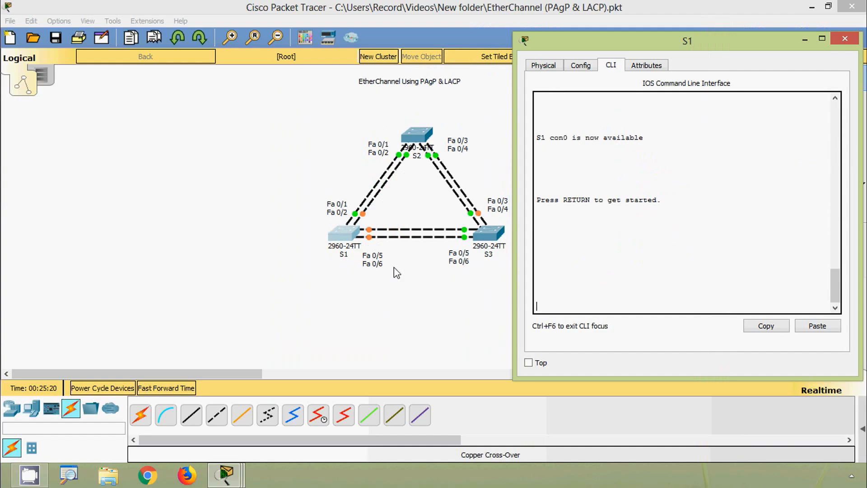
left_click_drag(596, 65, 299, 28)
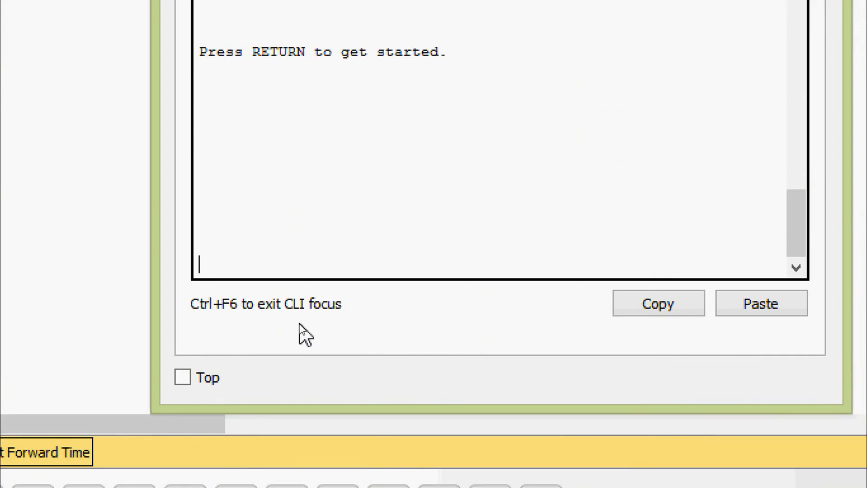
Step: Start a new console session on S1 and enter global configuration mode with enable and configure terminal
key("Return")
type("ena")
key("Tab")
key("Return")
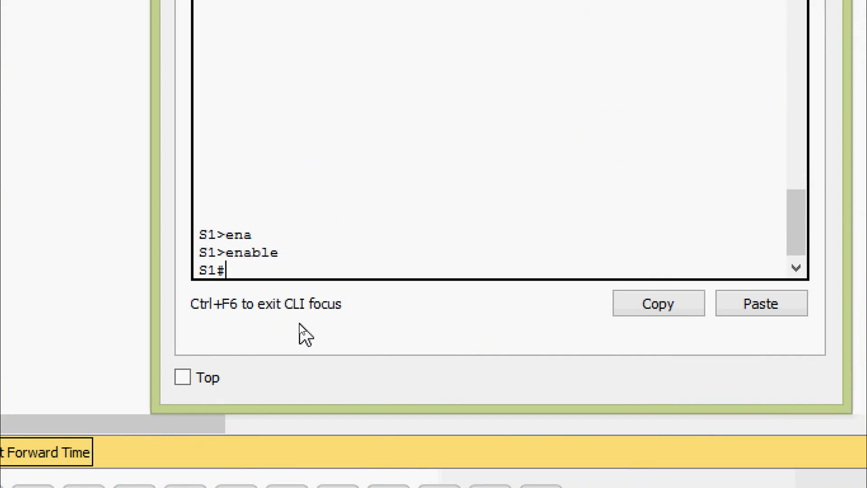
type("conf")
key("Tab")
key("Tab")
key("Tab")
key("Return")
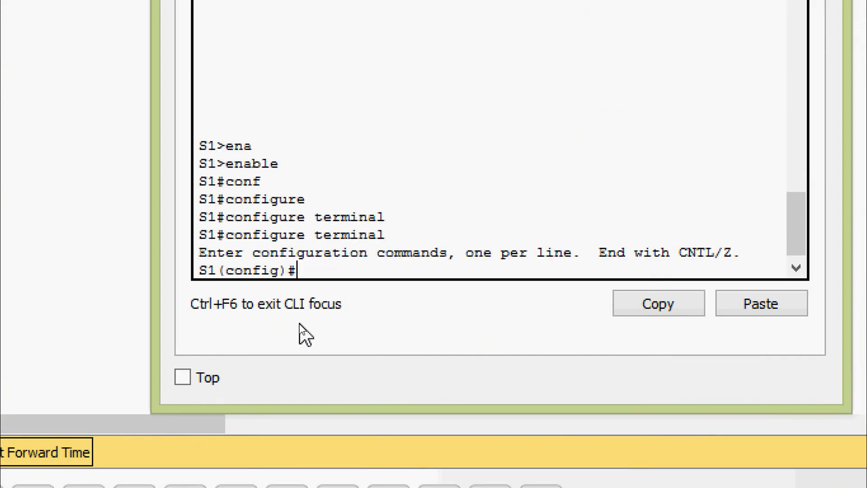
Step: Enter interface range configuration on S1 for fastEthernet 0/1-2, fa 0/5-6
type("inter")
key("Tab")
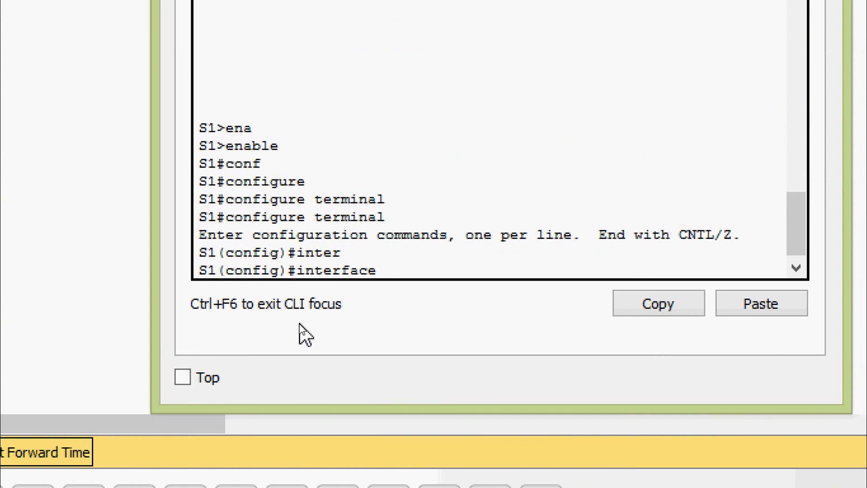
type("r")
key("Tab")
type("f")
key("Tab")
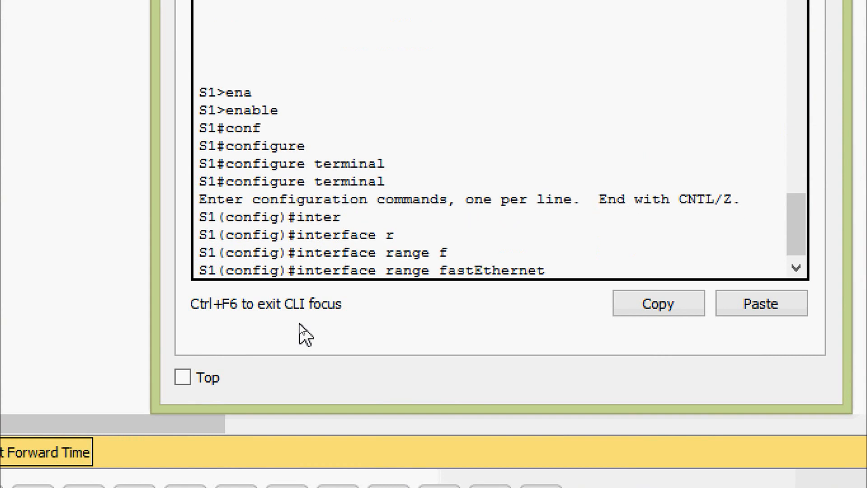
type("0/1-2, fa 0/5-6")
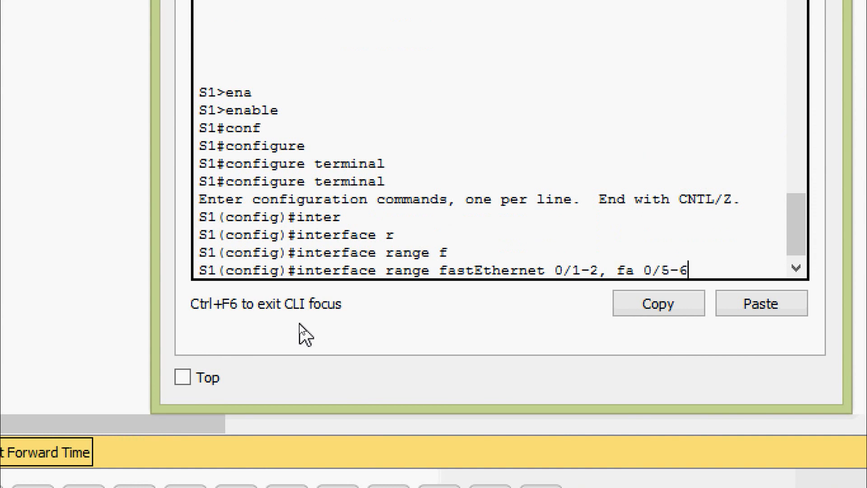
key("Return")
Step: Set the selected S1 interfaces to trunk with switchport mode trunk
type("sw")
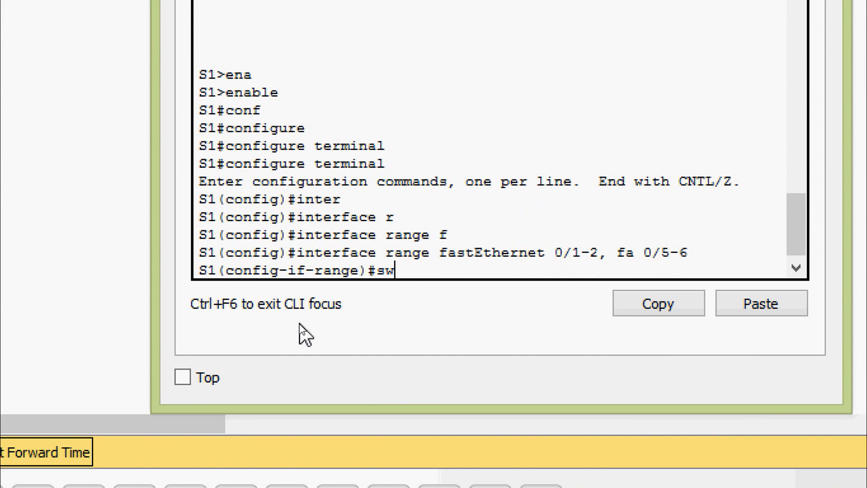
key("Tab")
type("mo")
key("Tab")
type("t")
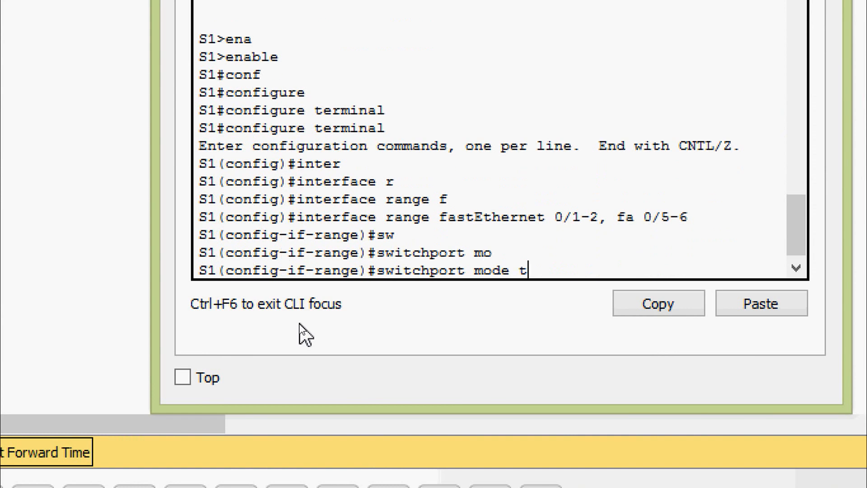
key("Tab")
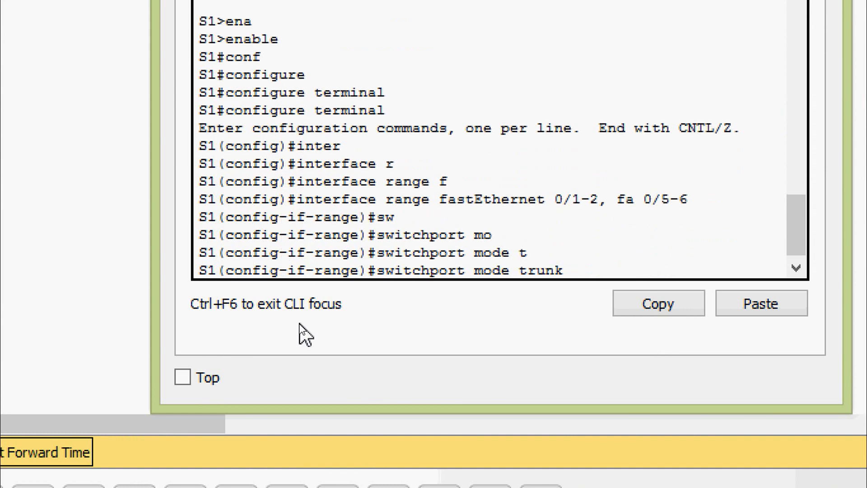
key("Return")
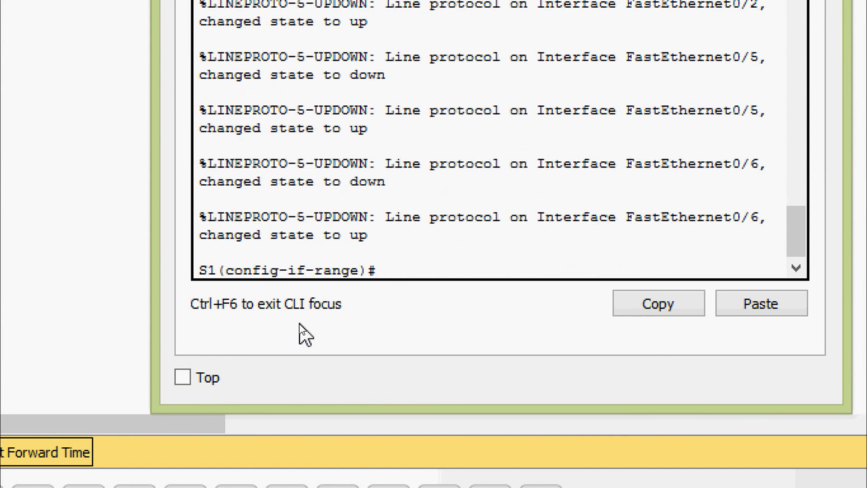
Step: Leave configuration mode on S1, save with copy running-config startup-config accepting the default filename, and close its device window
key("ctrl+z")
type("cop")
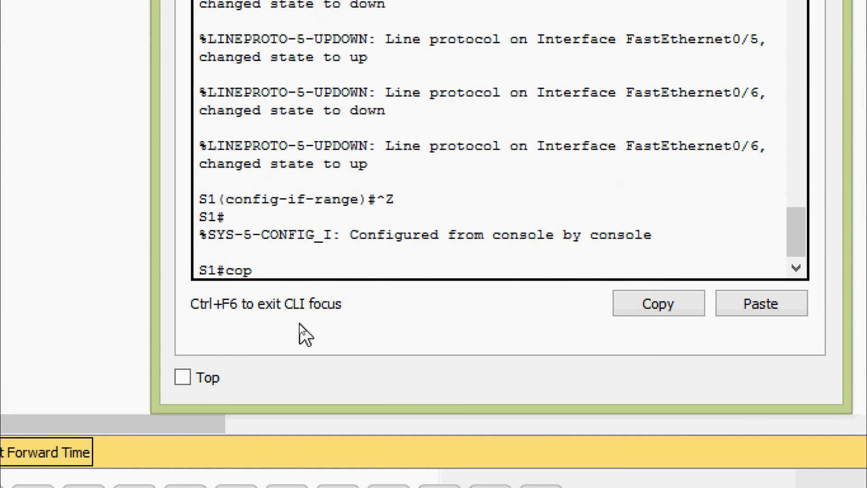
key("Tab")
type("r")
key("Tab")
type("st")
key("Tab")
key("Return")
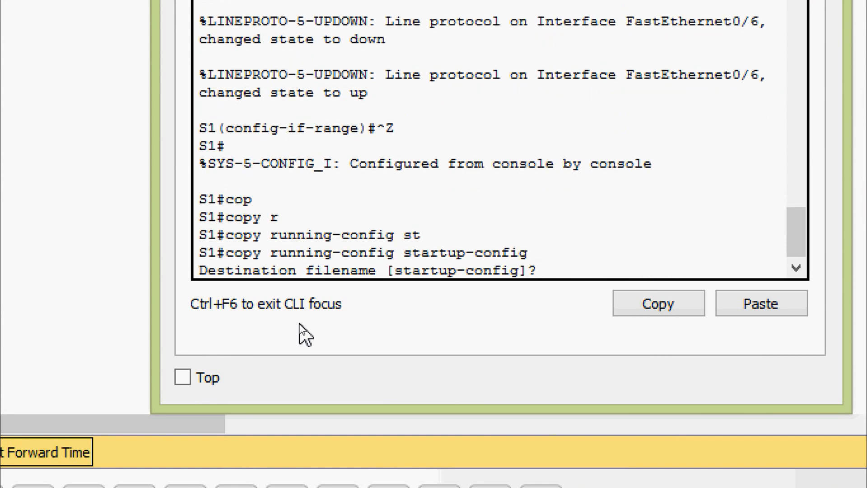
key("Return")
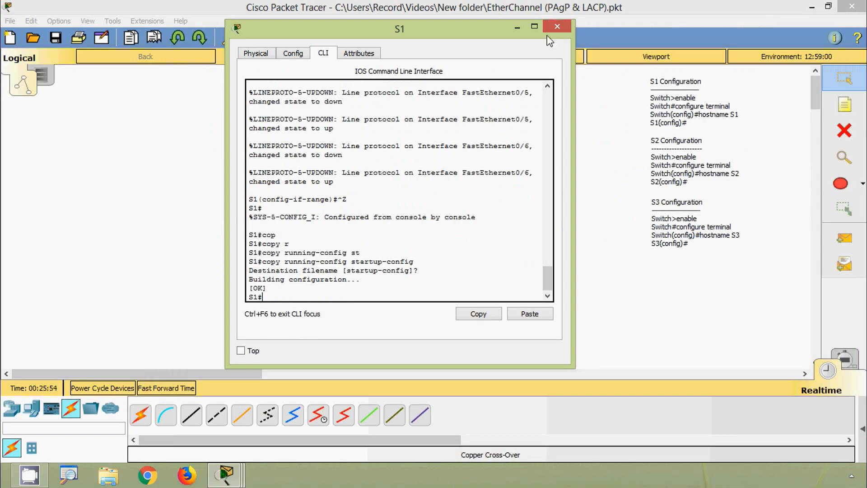
left_click(557, 26)
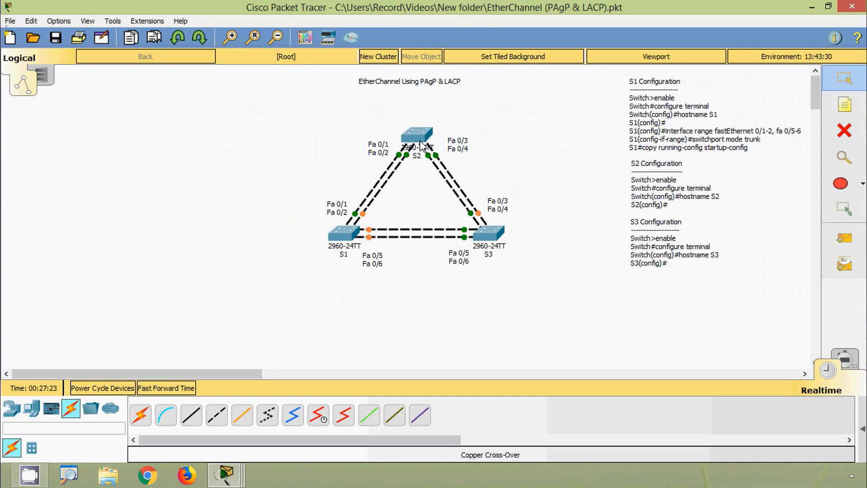
Step: Open the command line of switch S2 and enter global configuration mode with enable and configure terminal
left_click(420, 138)
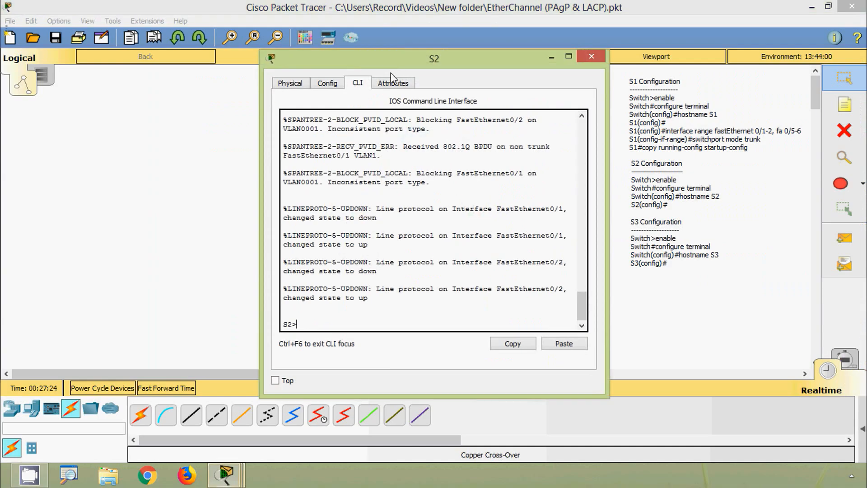
left_click_drag(393, 67, 402, 43)
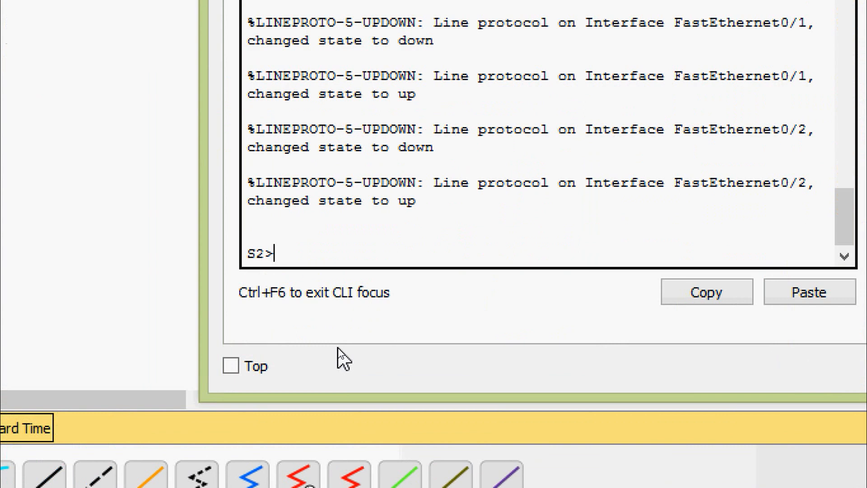
key("Return")
type("ena")
key("Tab")
key("Return")
type("co")
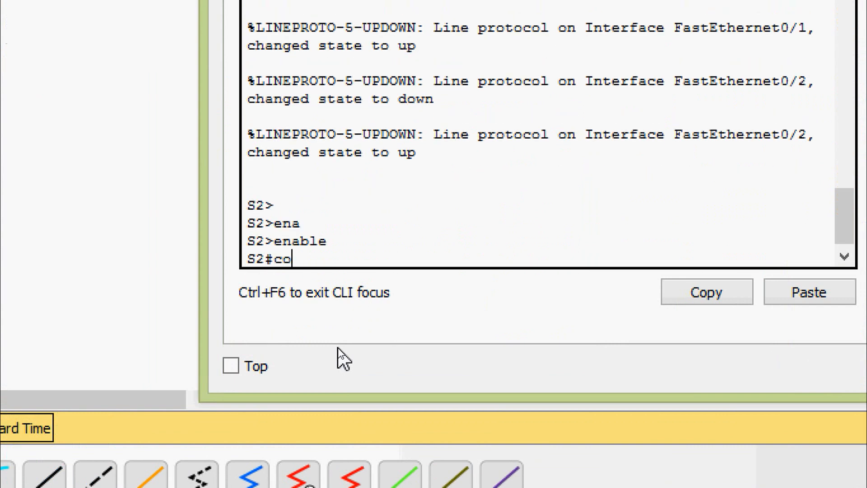
type("nf")
key("Tab")
type("terminal")
key("Return")
Step: Enter interface range configuration on S2 for fastEthernet 0/1-4
type("int")
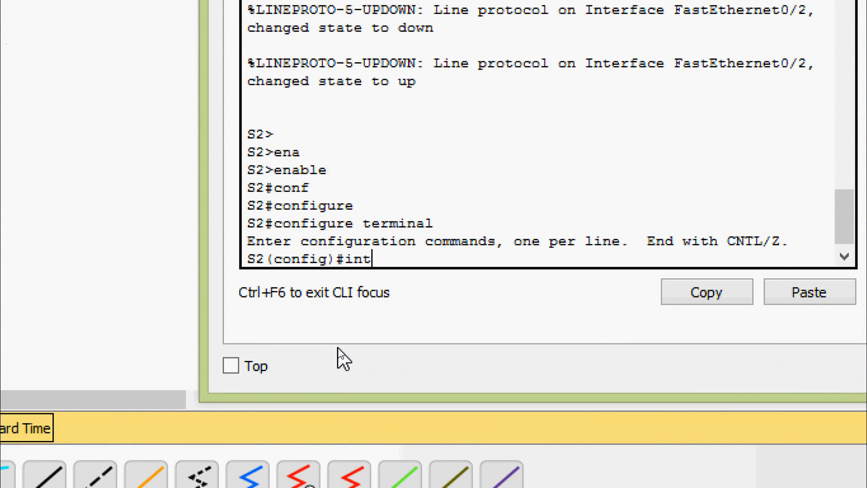
type("er")
key("Tab")
type("r")
key("Tab")
type("f")
key("Tab")
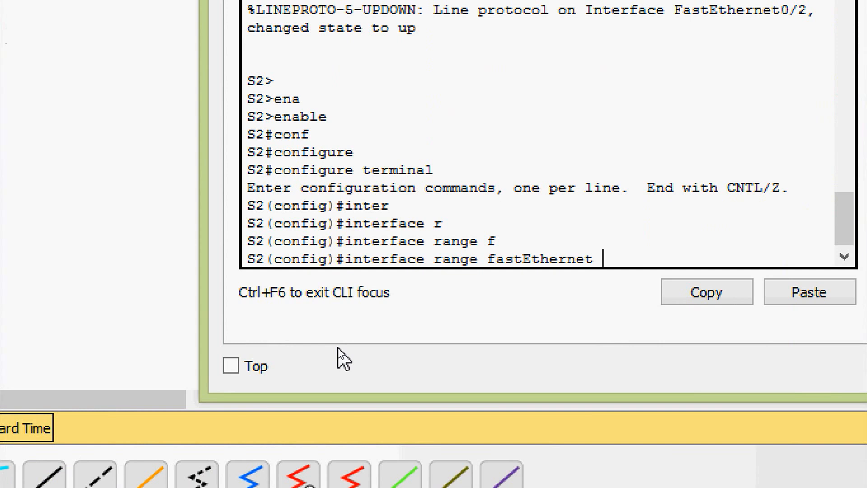
type("0/1-4")
key("Return")
Step: Set the selected S2 interfaces to trunk with switchport mode trunk
type("swi")
key("Tab")
type("mod")
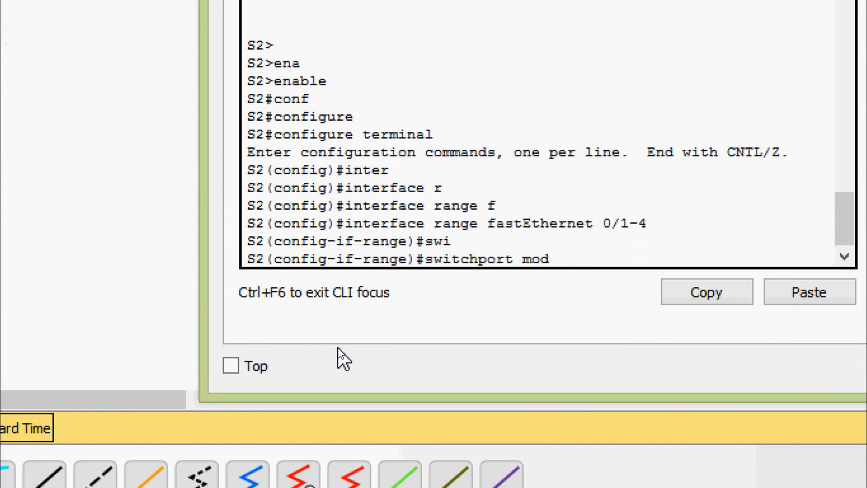
key("Tab")
type("tr")
key("Tab")
key("Return")
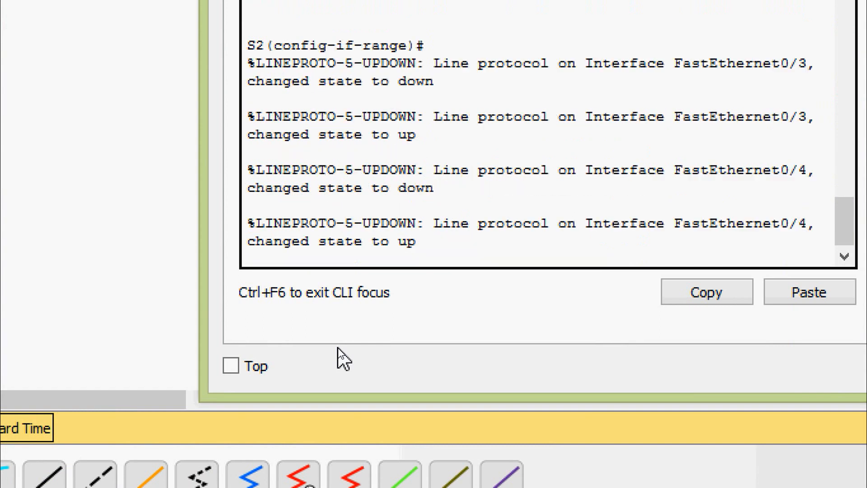
Step: Leave configuration mode on S2, save with copy running-config startup-config accepting the default filename, and close its device window
key("ctrl+z")
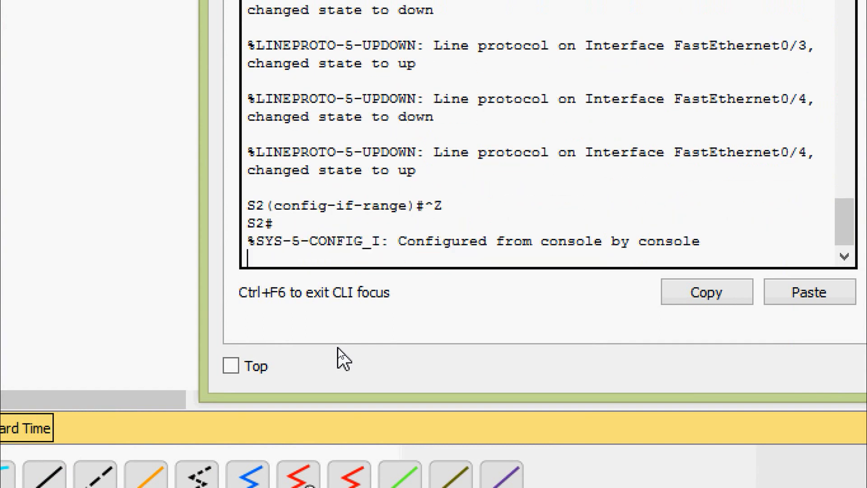
key("Return")
type("cop")
key("Tab")
type("r")
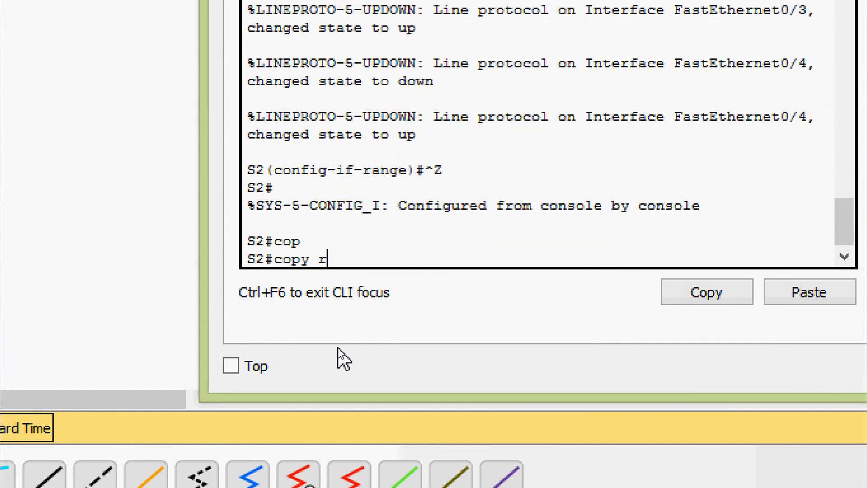
key("Tab")
type("st")
key("Tab")
key("Return")
key("Return")
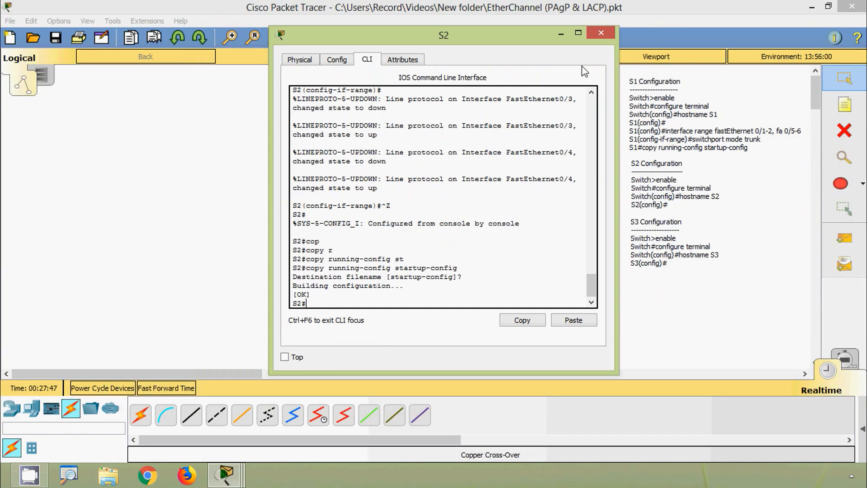
left_click(601, 33)
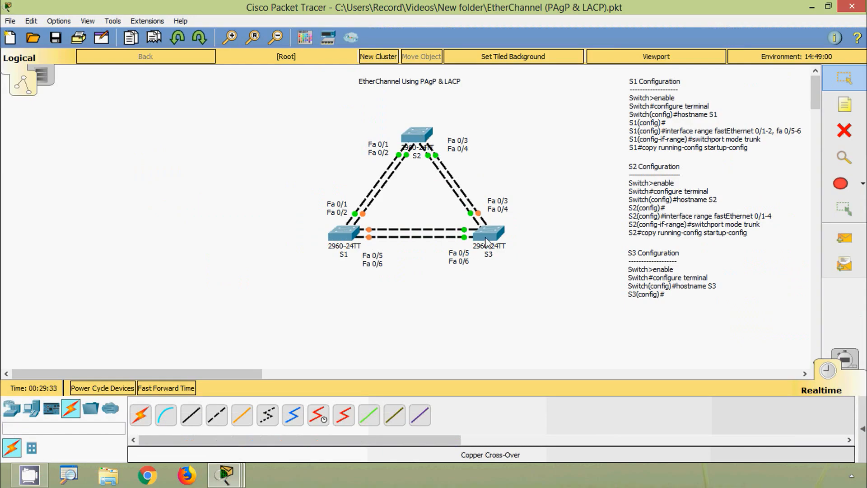
Step: Open the command line of switch S3 and enter global configuration mode with enable and configure terminal
left_click(460, 217)
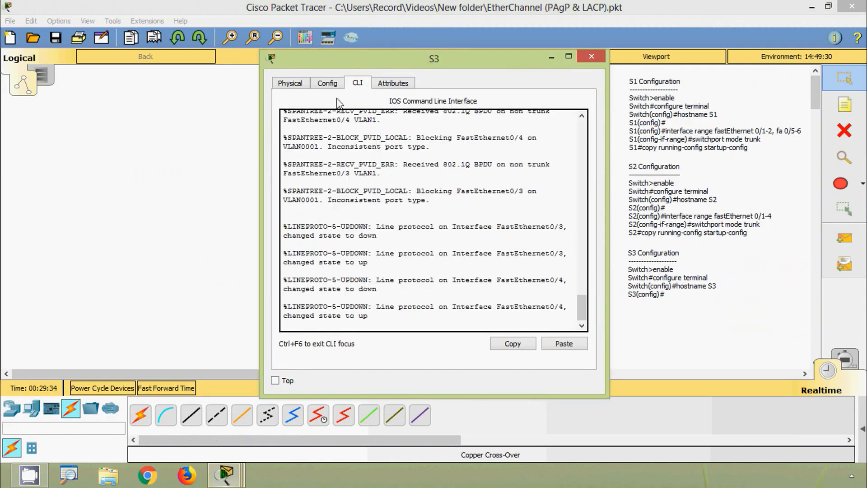
left_click_drag(348, 67, 318, 37)
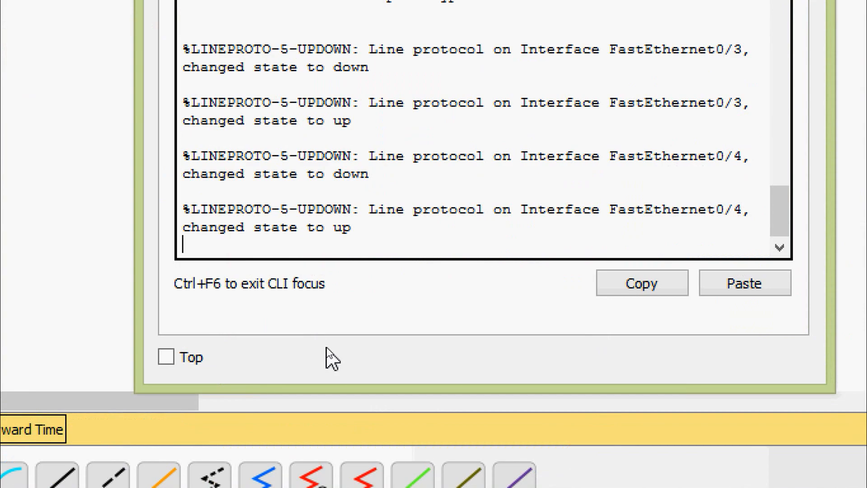
key("Return")
type("ena")
key("Tab")
key("Return")
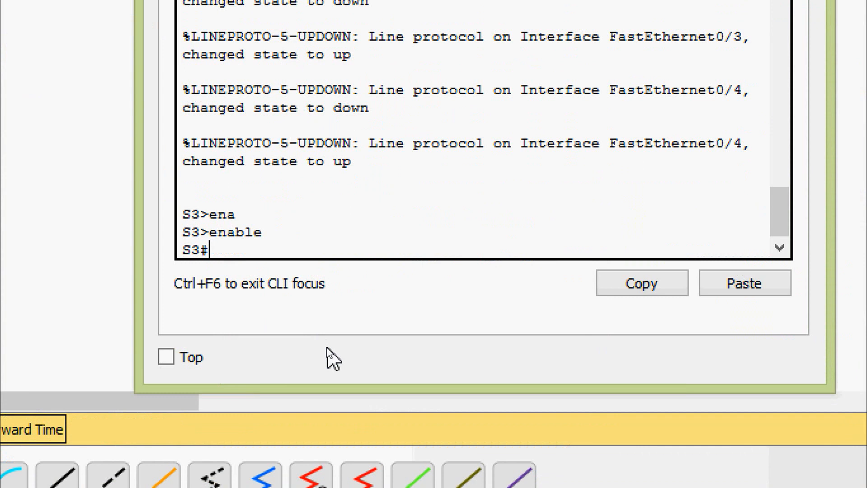
type("conf")
key("Tab")
type("terminal")
key("Return")
Step: Enter interface range configuration on S3 for fastEthernet 0/3-6
type("inter")
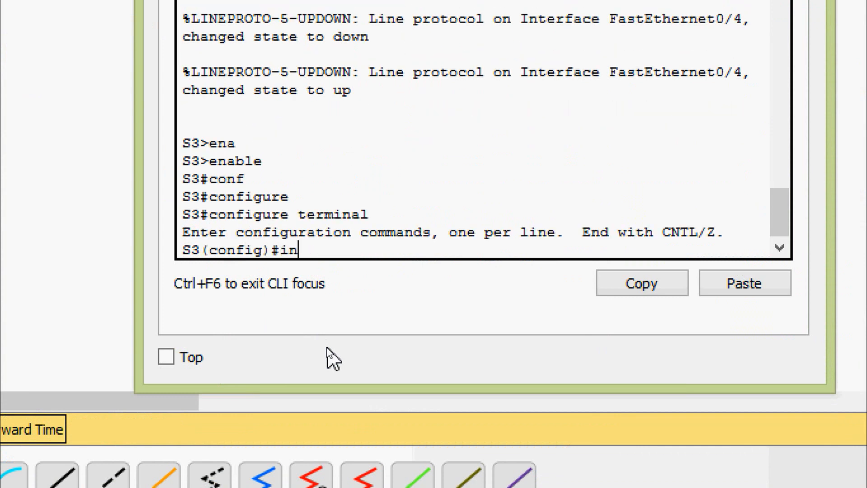
key("Tab")
type("r")
key("Tab")
type("f")
key("Tab")
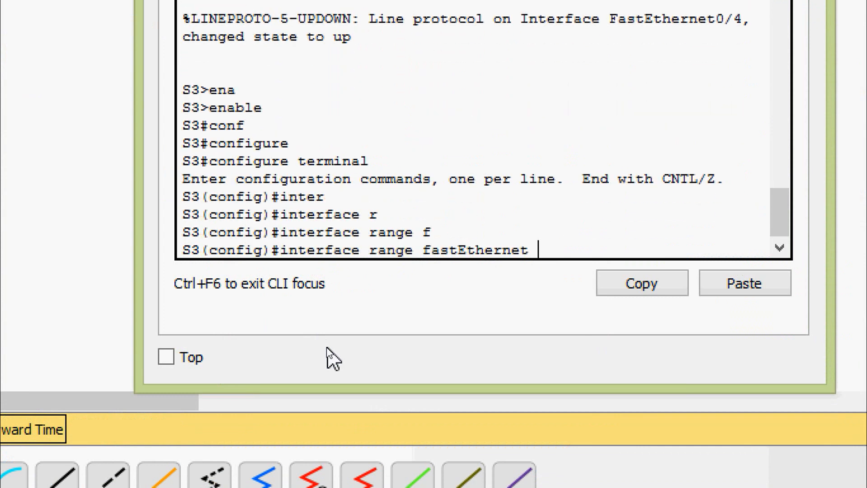
type("0/3-6")
key("Return")
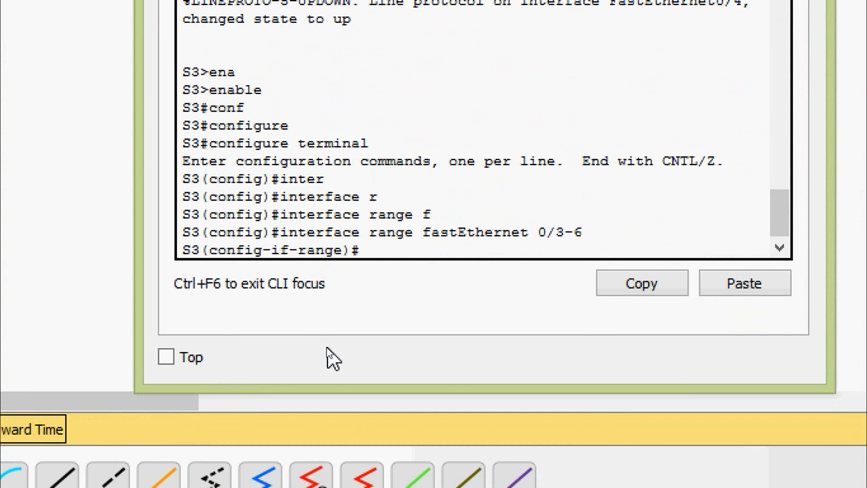
Step: Set the selected S3 interfaces to trunk with switchport mode trunk
type("swi")
key("Tab")
type("mod")
key("Tab")
type("t")
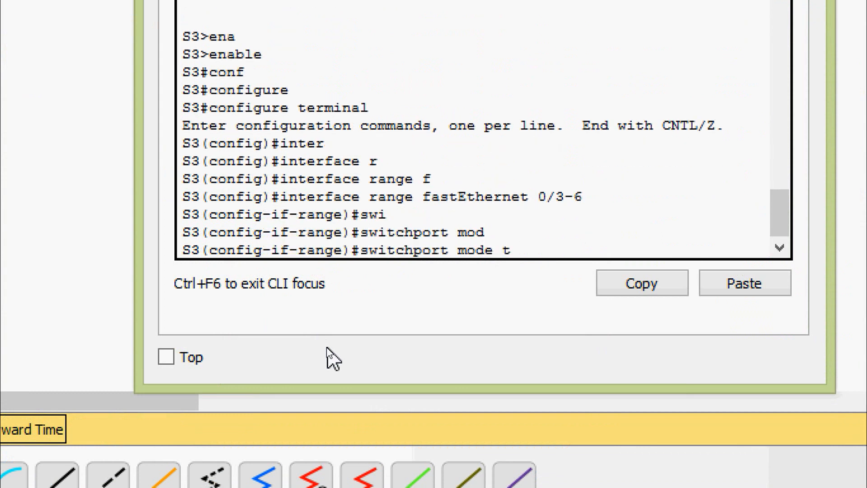
type("r")
key("Tab")
key("Return")
key("Return")
Step: Leave configuration mode on S3, save with copy running-config startup-config accepting the default filename, and close its device window
key("ctrl+z")
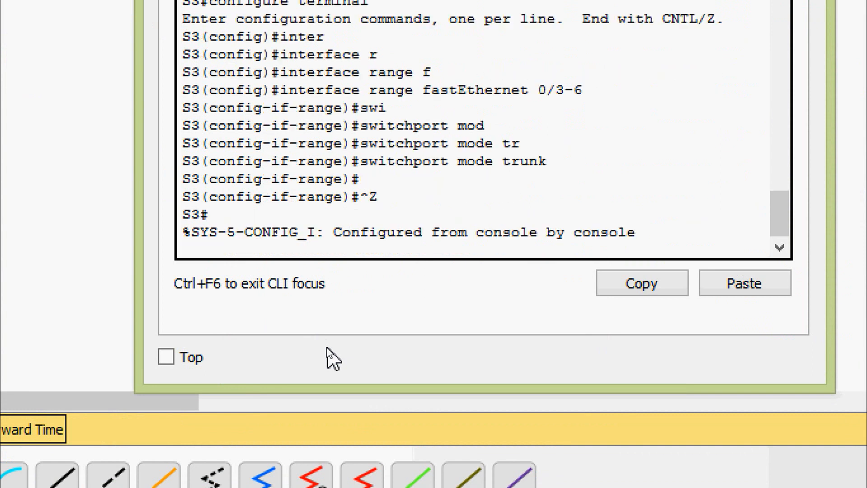
key("Return")
type("cop")
key("Tab")
type("r")
key("Tab")
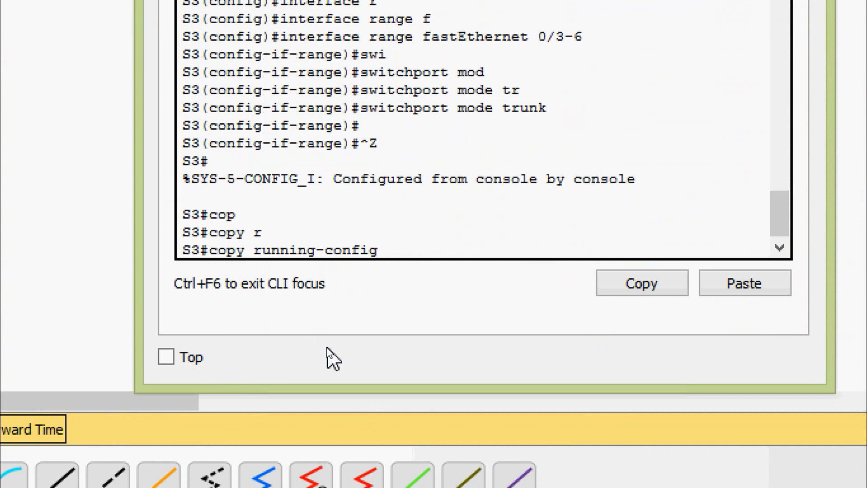
type("st")
key("Tab")
key("Return")
key("Return")
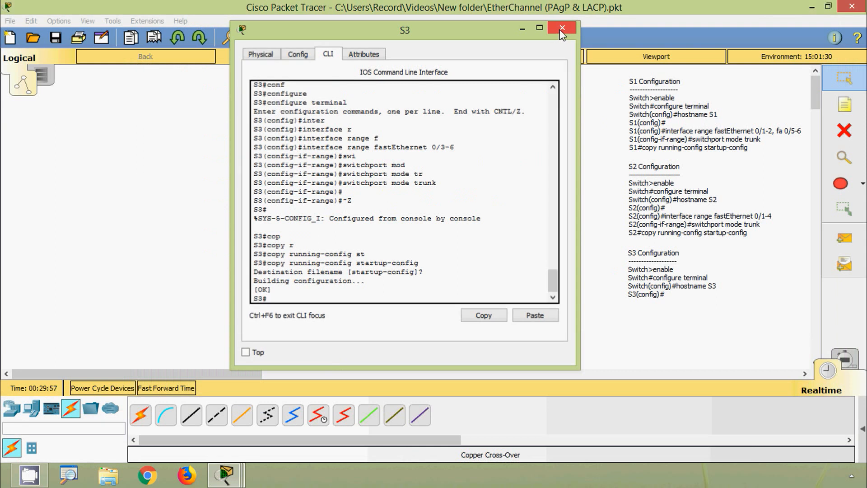
left_click(561, 28)
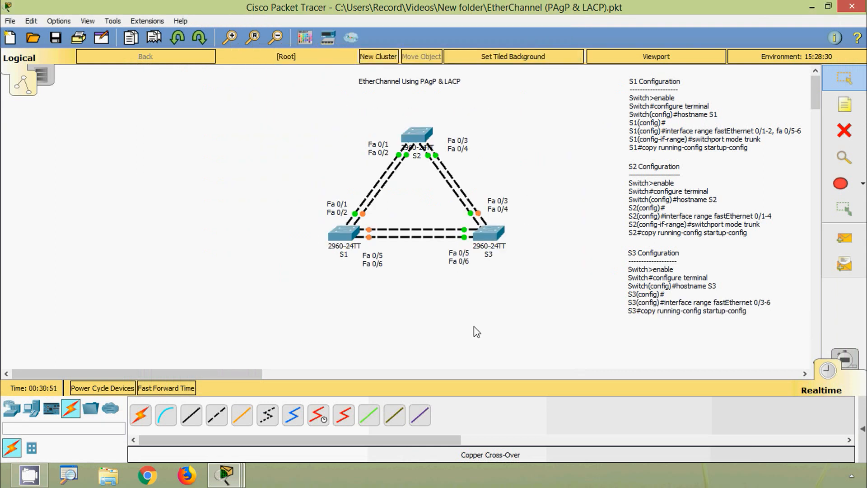
Step: Run show interfaces trunk on switch S1, examine its trunk port entries, and close the device window
left_click(347, 236)
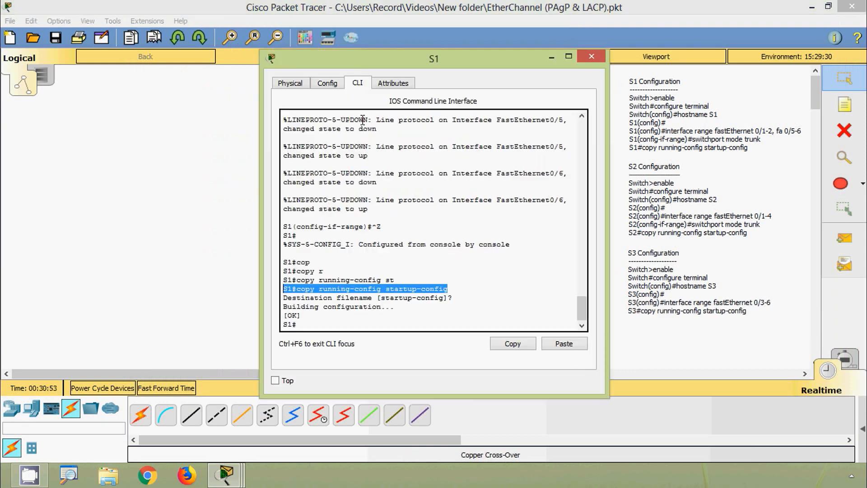
left_click(328, 328)
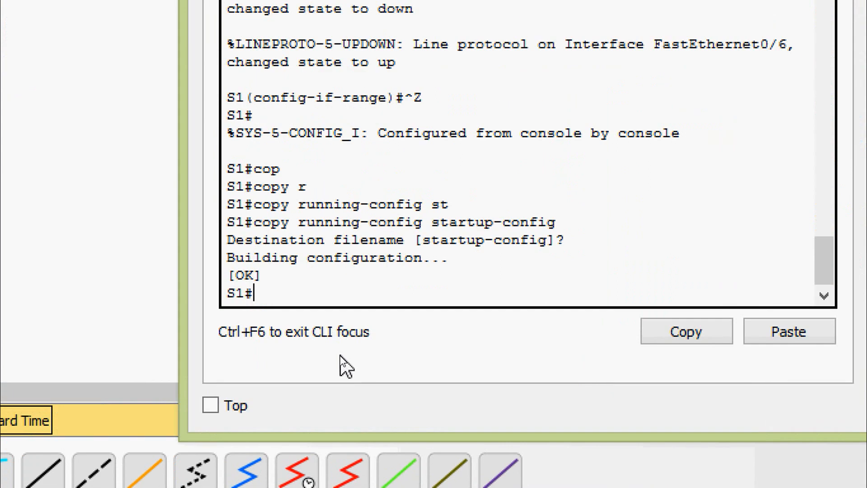
type("sh")
key("Tab")
type("inter")
key("Tab")
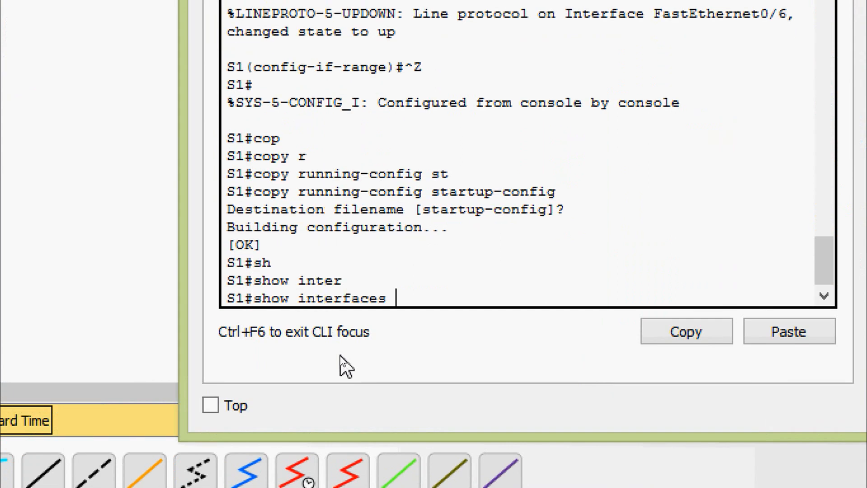
type("tr")
key("Tab")
key("Return")
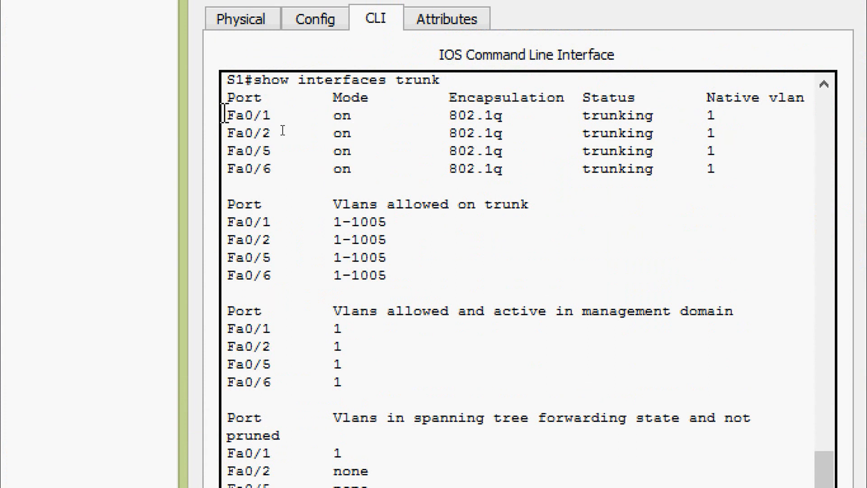
left_click_drag(223, 114, 286, 168)
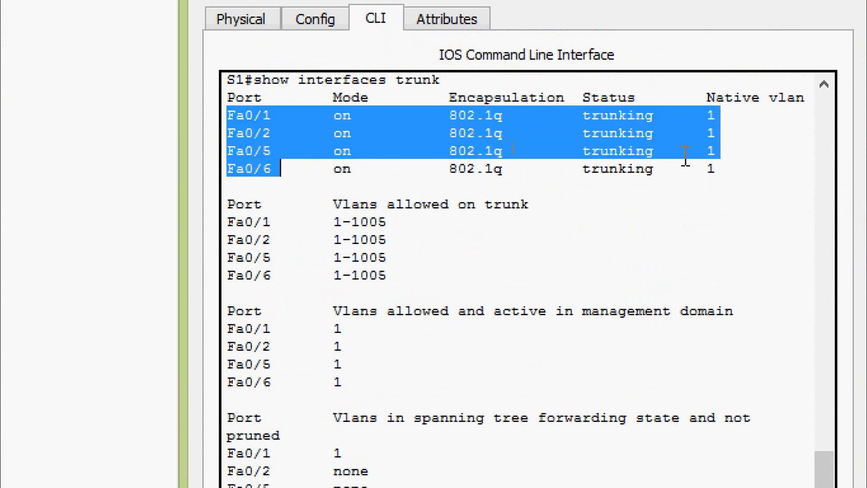
left_click(723, 170)
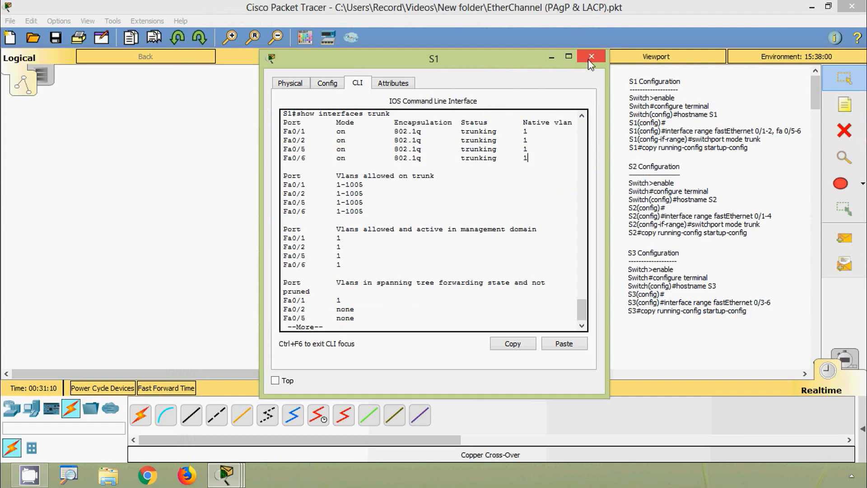
left_click(591, 57)
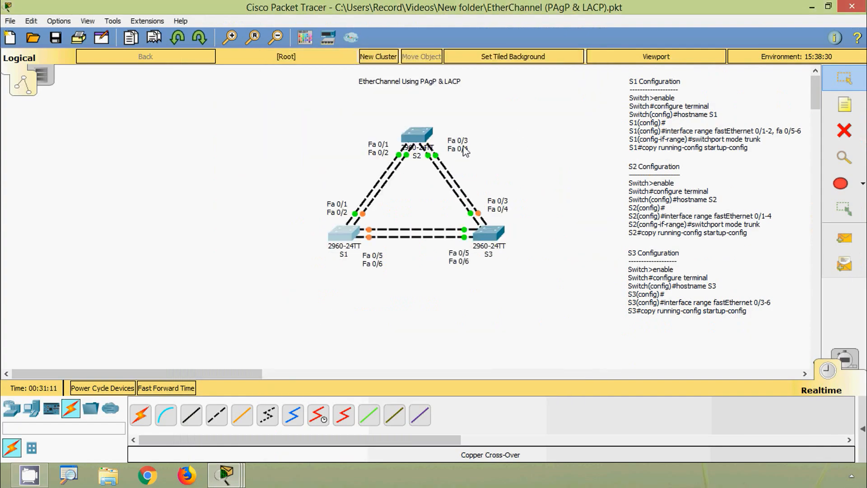
Step: Run show interfaces trunk on switch S2, examine its trunk port entries, and close the device window
left_click(427, 137)
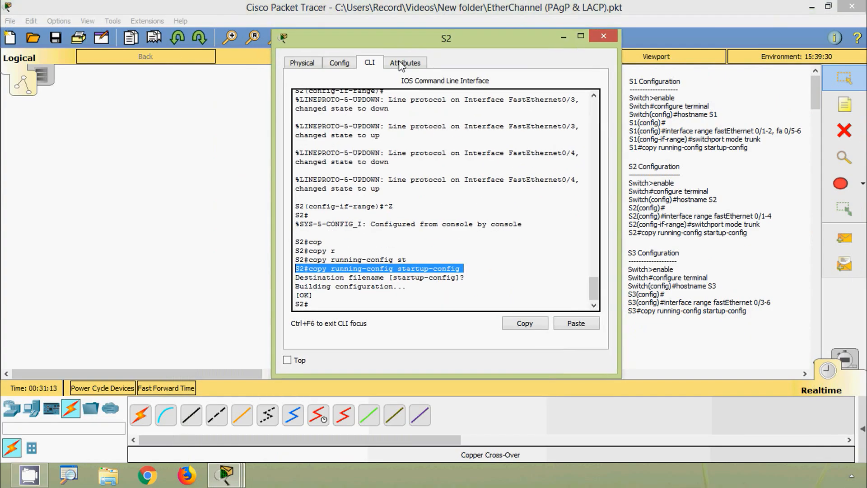
left_click(348, 307)
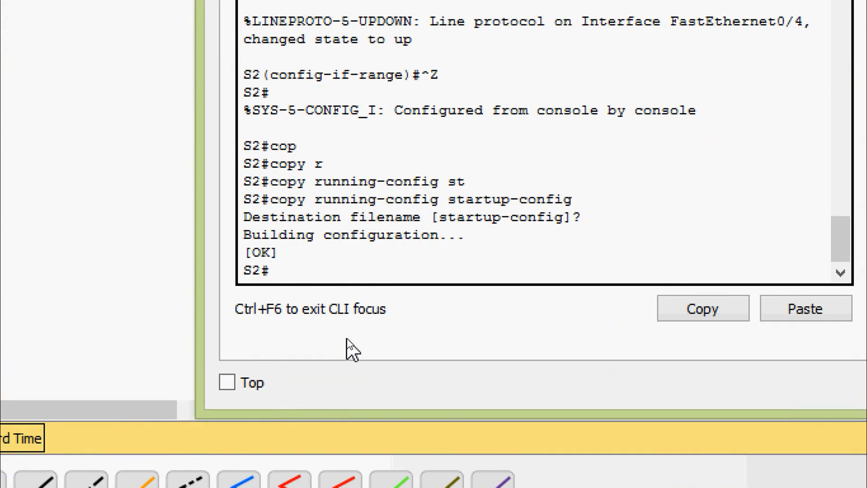
type("sh")
key("Tab")
type("inter")
key("Tab")
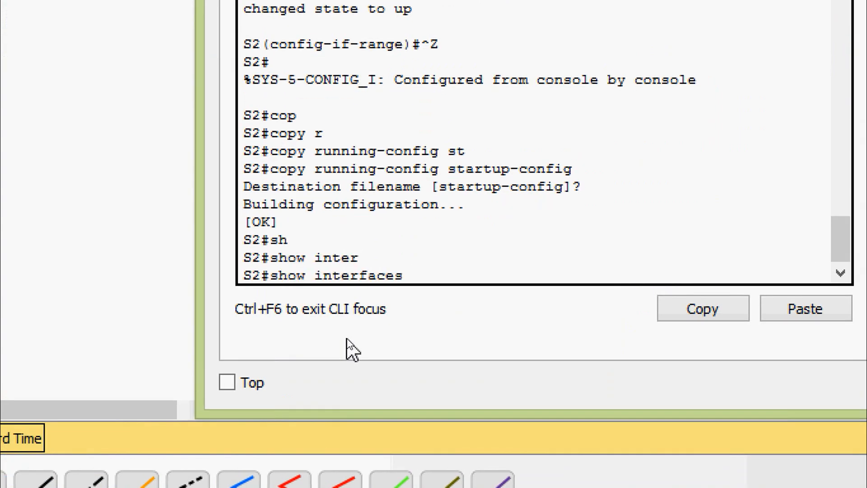
type("tr")
key("Return")
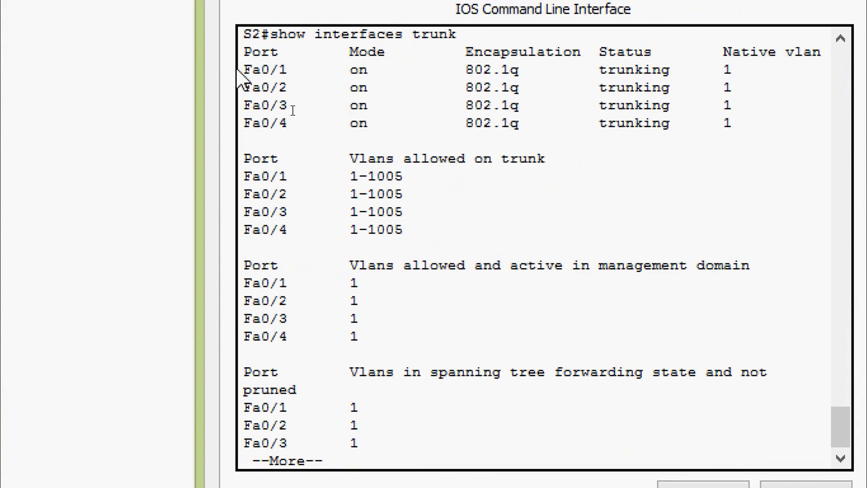
left_click_drag(243, 68, 611, 135)
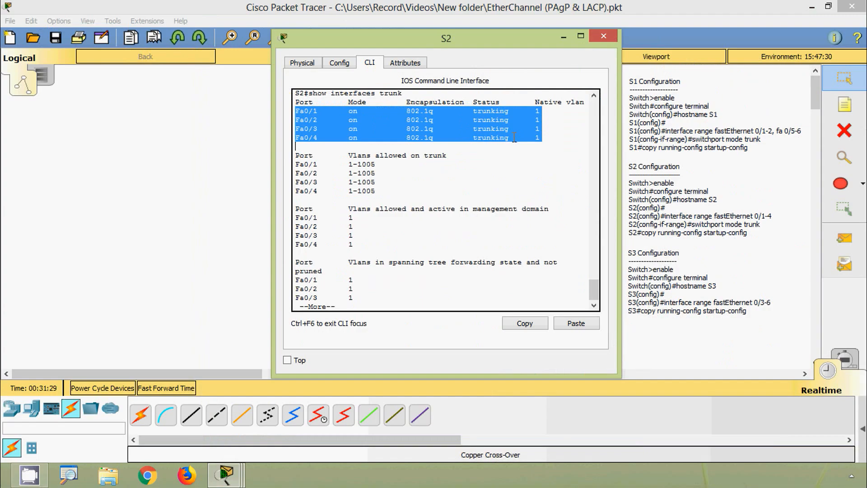
left_click(604, 34)
Step: Run show interfaces trunk on switch S3, examine its trunk port entries, and close the device window
left_click(496, 234)
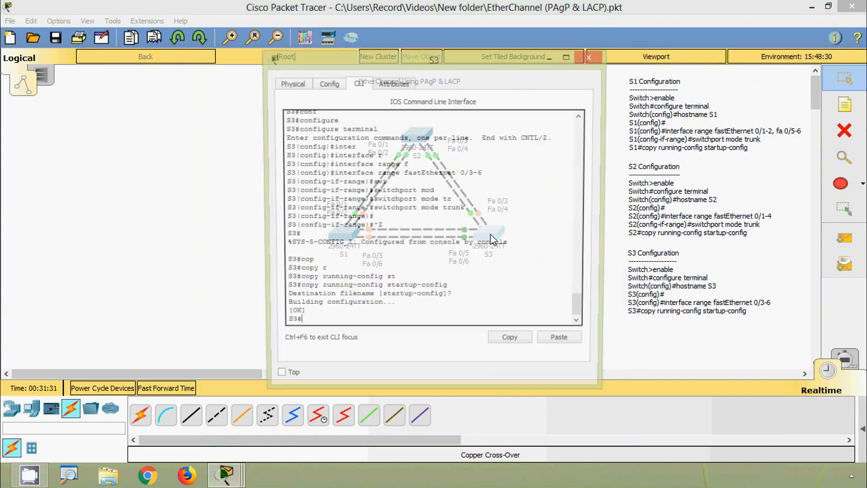
left_click_drag(366, 56, 341, 39)
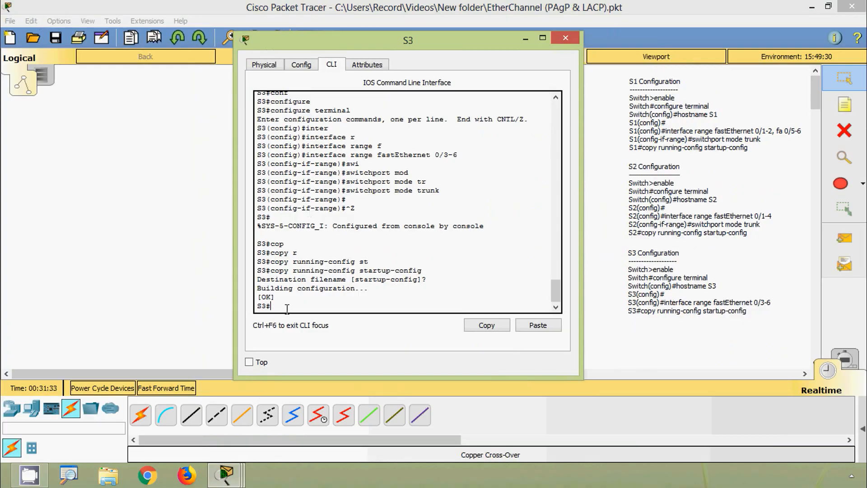
type("sh")
key("Tab")
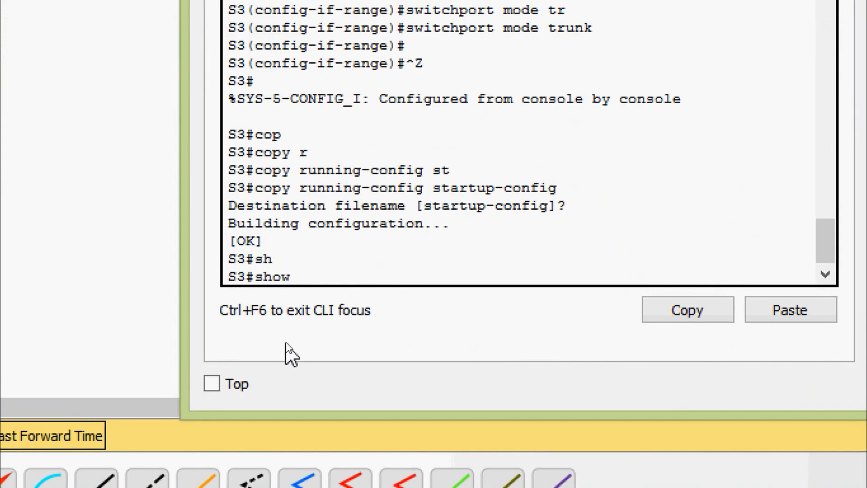
type("inter")
key("Tab")
type("tr")
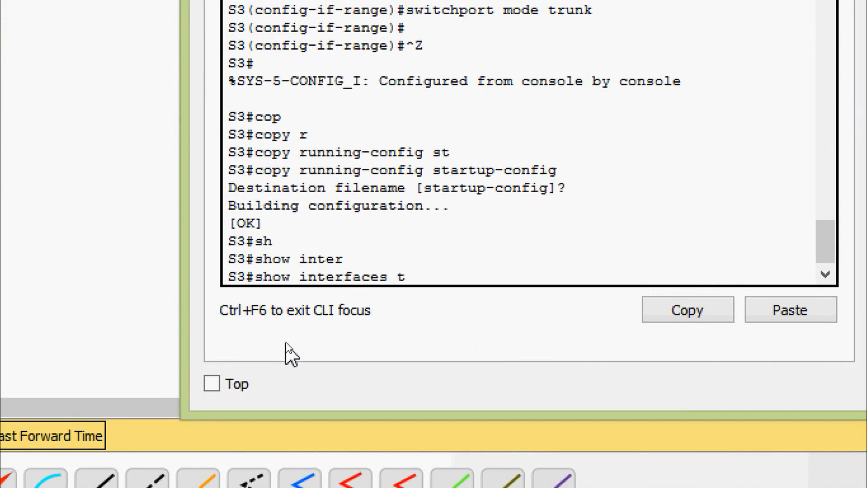
key("Tab")
key("Return")
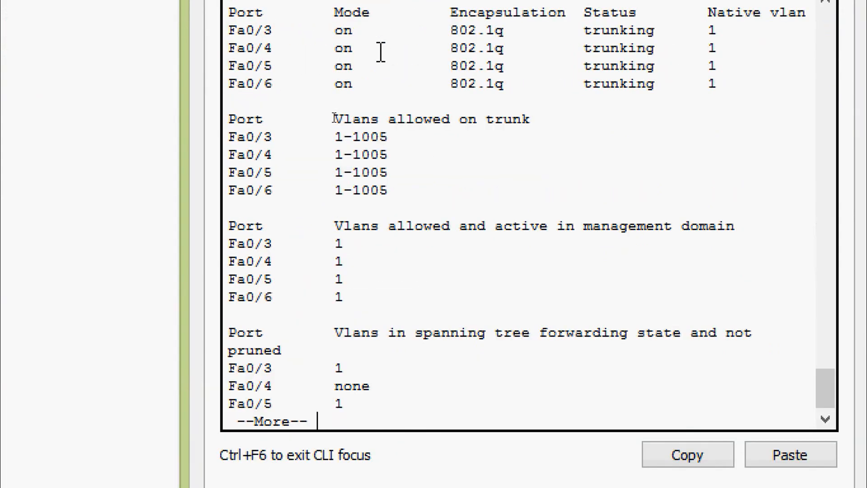
left_click_drag(229, 58, 754, 134)
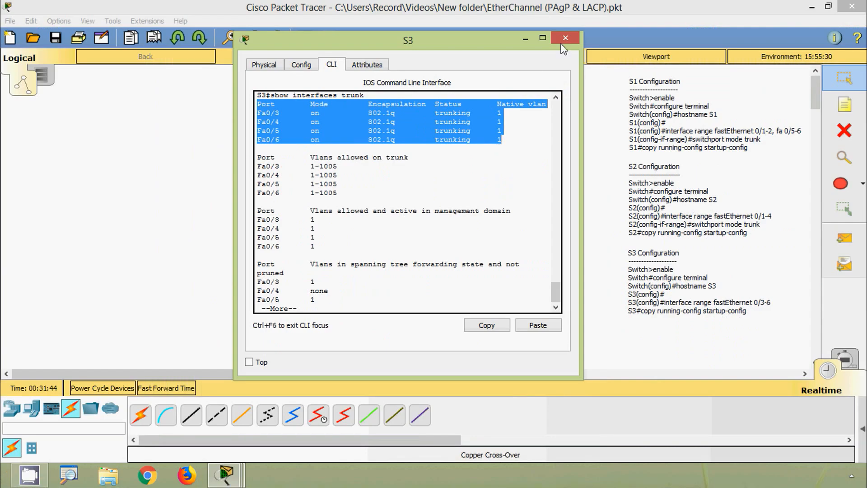
left_click(564, 40)
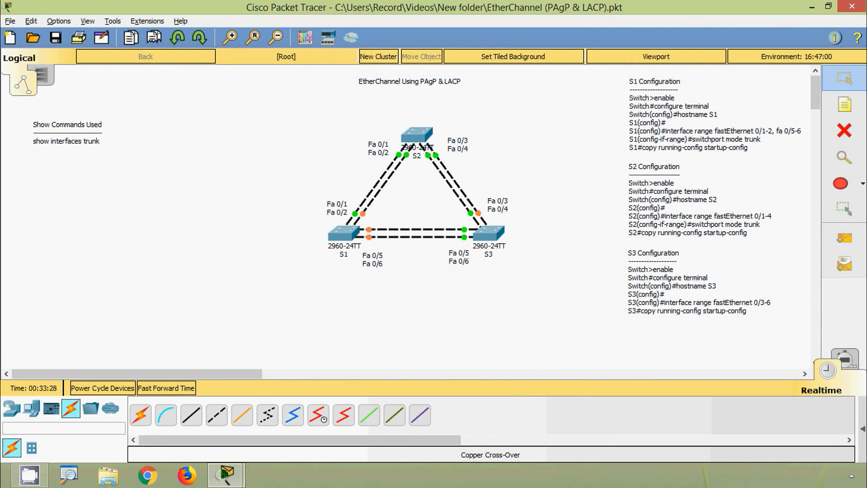
Step: Add a note reading "Port Channel 1" and position it over the links between S1 and S2
key("alt")
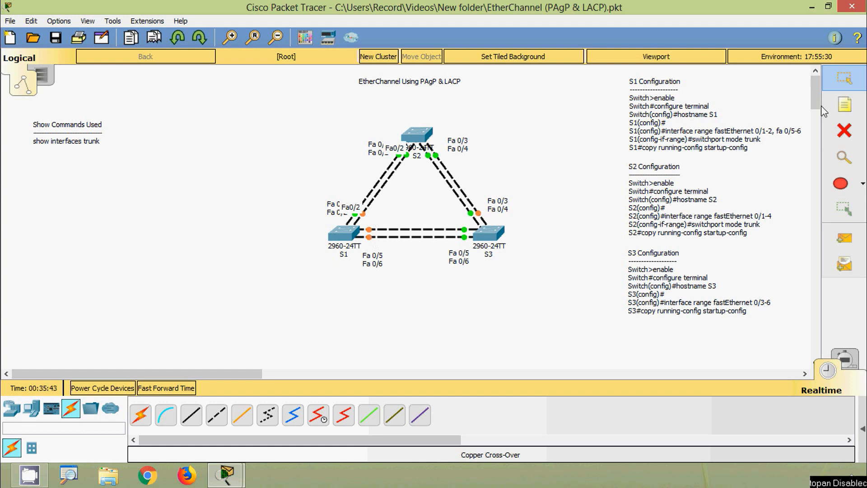
left_click(844, 104)
left_click(360, 174)
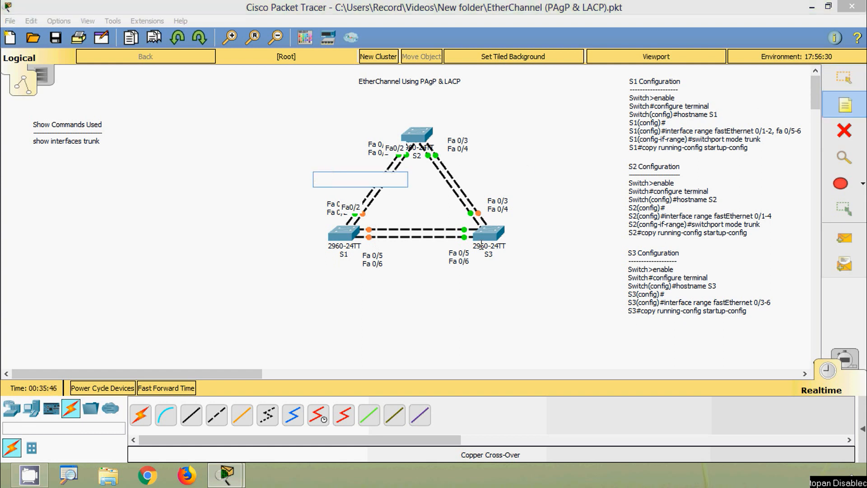
type("Port Channel 1")
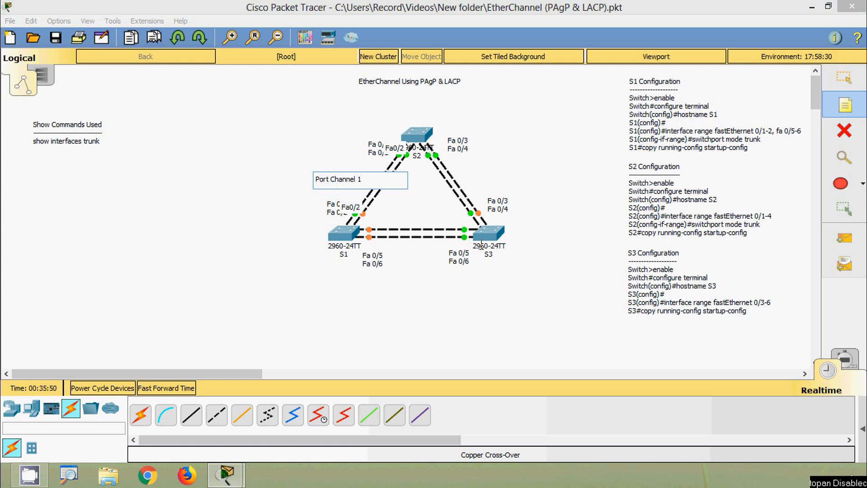
key("Escape")
left_click_drag(341, 183, 378, 184)
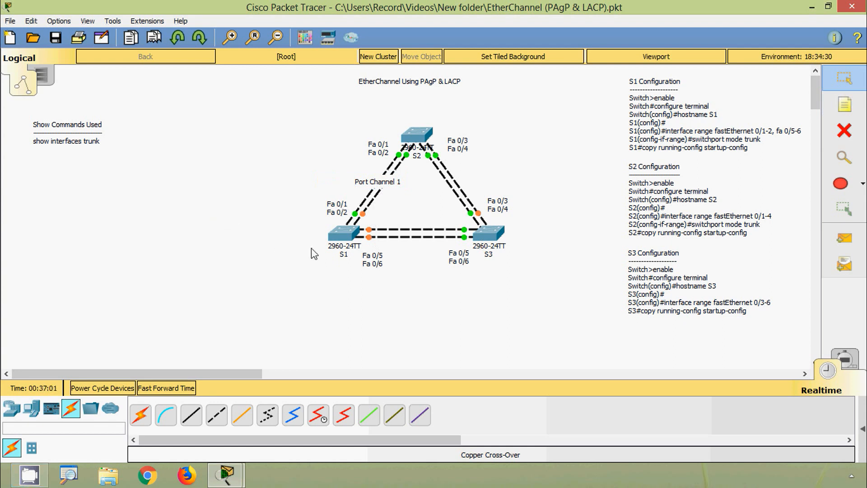
Step: Open the command line of switch S1, quit the paged trunk output, and enter global configuration mode with configure terminal
left_click(347, 237)
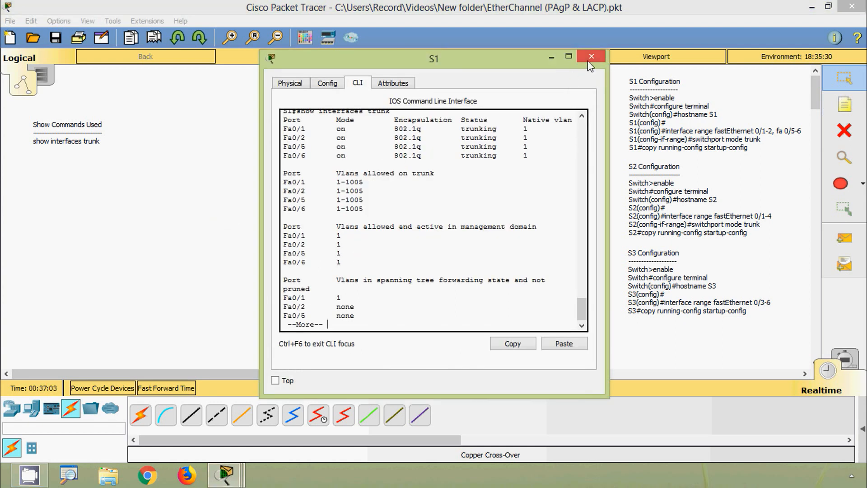
left_click(590, 66)
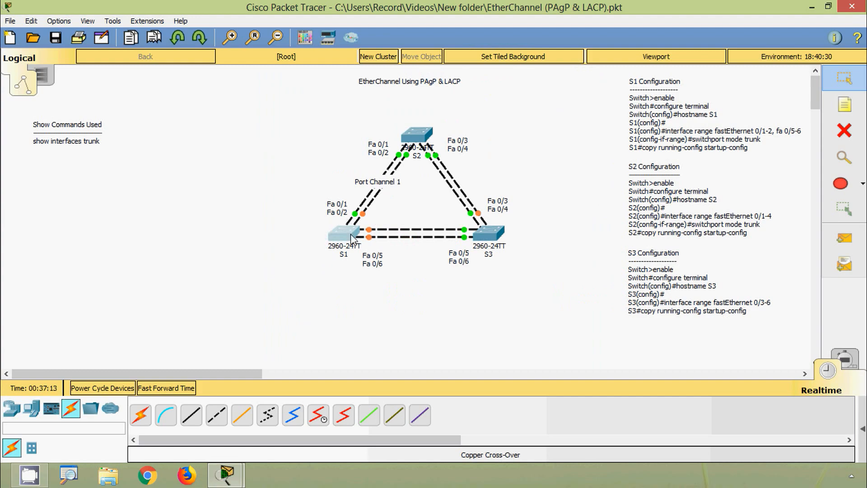
left_click(355, 239)
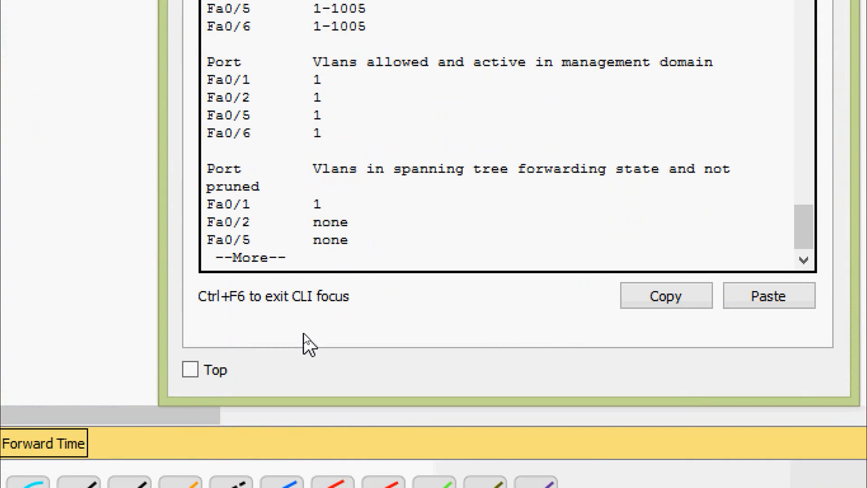
key("ctrl+c")
key("Return")
key("Return")
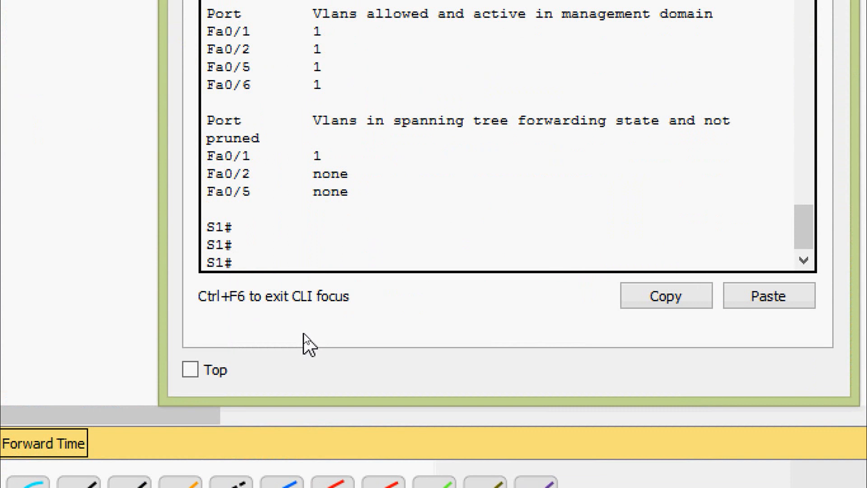
type("conf")
key("Tab")
key("Tab")
key("Return")
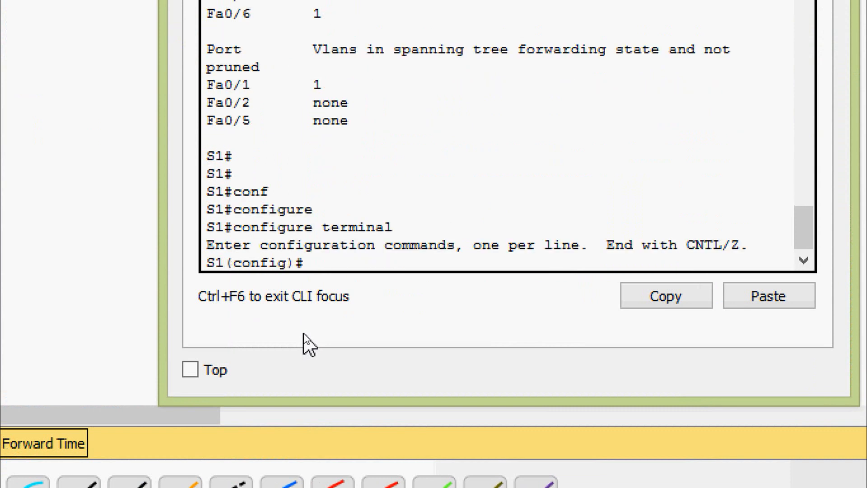
Step: Enter interface range configuration on S1 for fastEthernet 0/1-2
type("inter")
key("Tab")
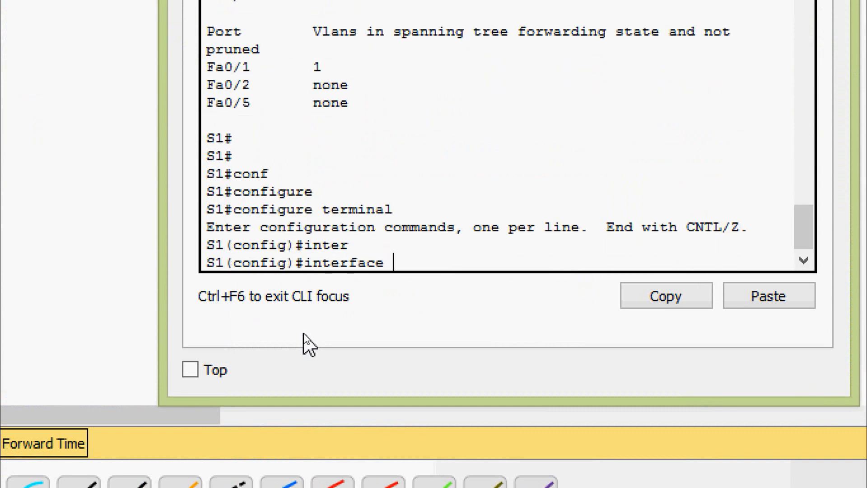
type("r")
key("Tab")
type("f")
key("Tab")
type("0/")
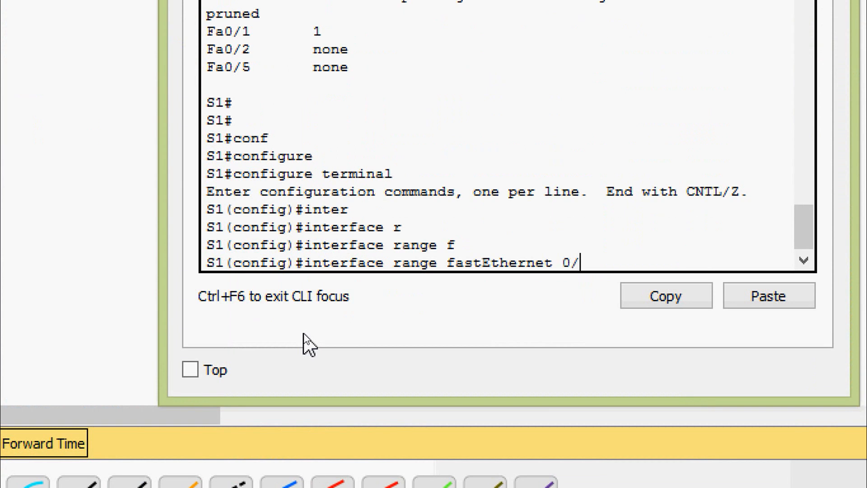
type("1-2")
key("Return")
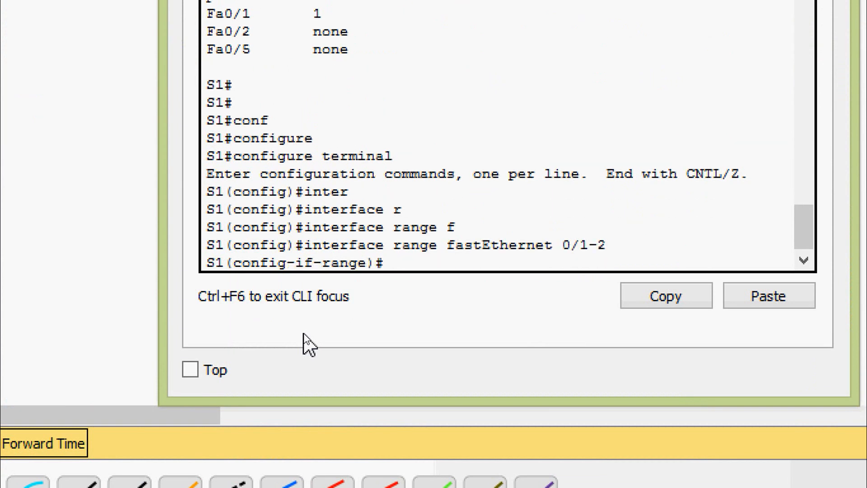
Step: Disable the selected S1 interfaces with the shutdown command
type("shu")
key("Tab")
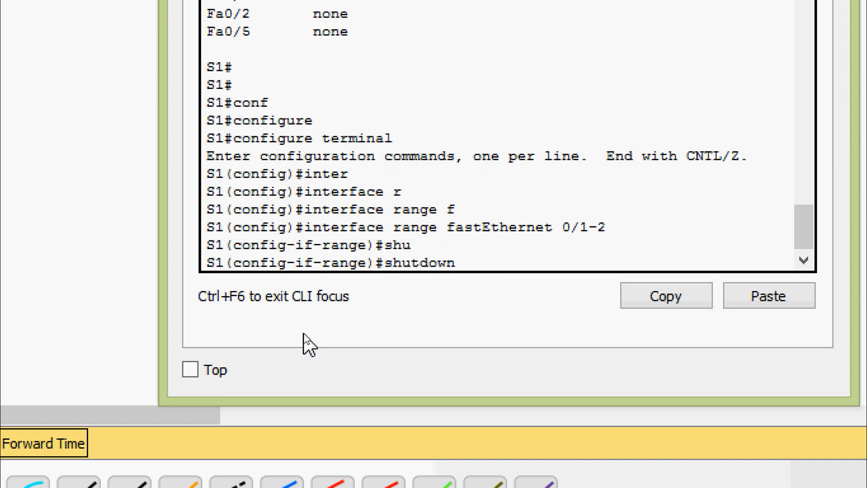
key("Return")
key("Return")
key("Return")
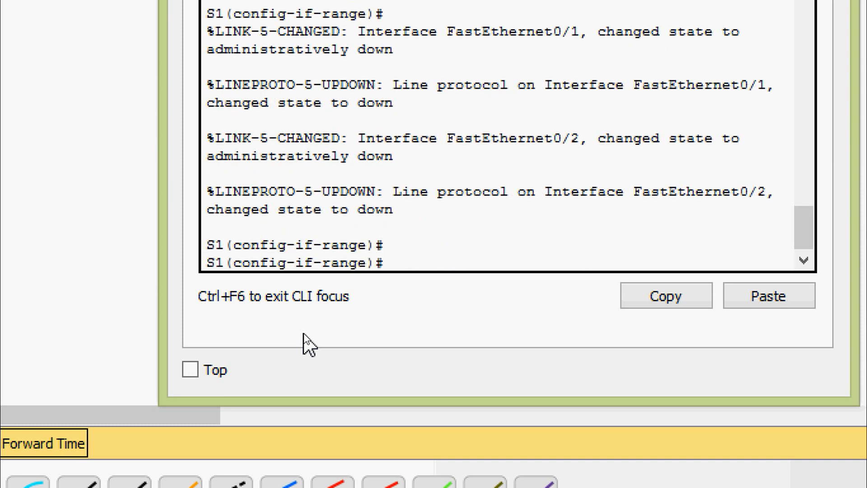
Step: Assign the selected S1 interfaces to channel group 1 in LACP active mode, checking the available group numbers and modes with command help
type("channel-g")
key("Tab")
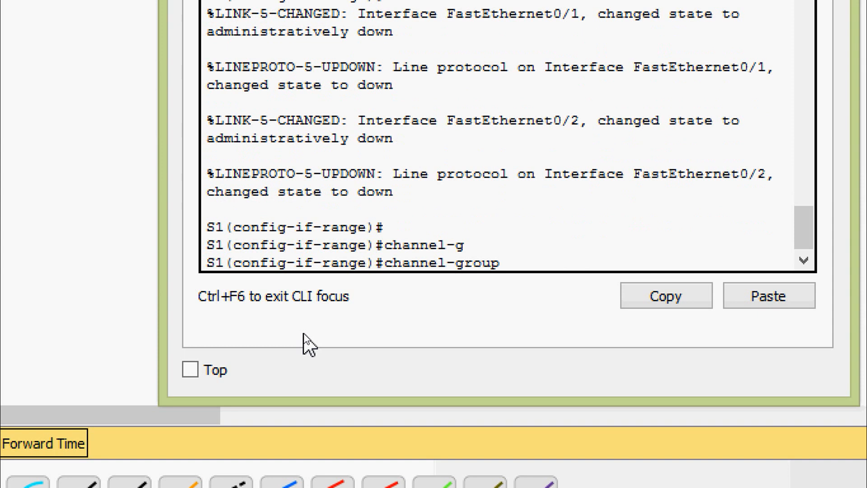
type("?")
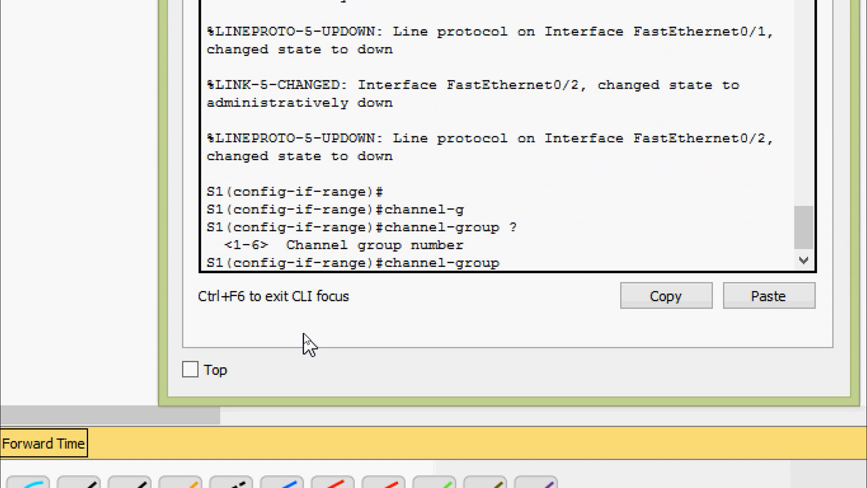
type("1 mod")
key("Tab")
type("?")
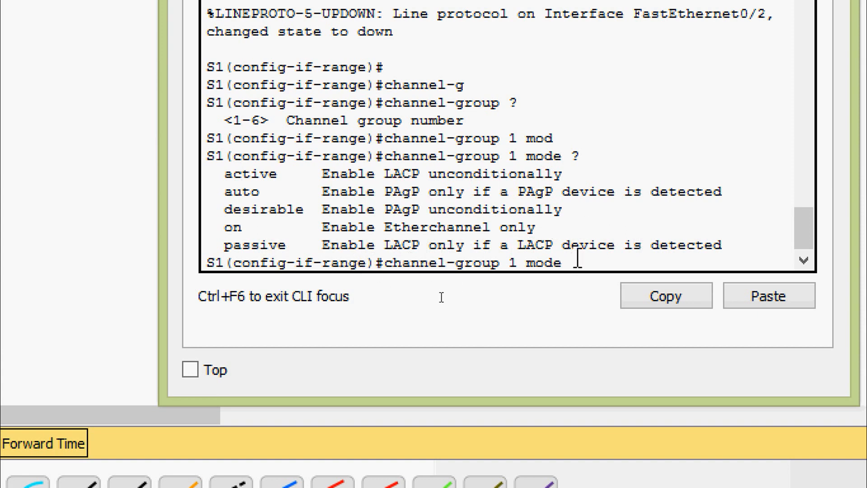
type("activ")
key("Tab")
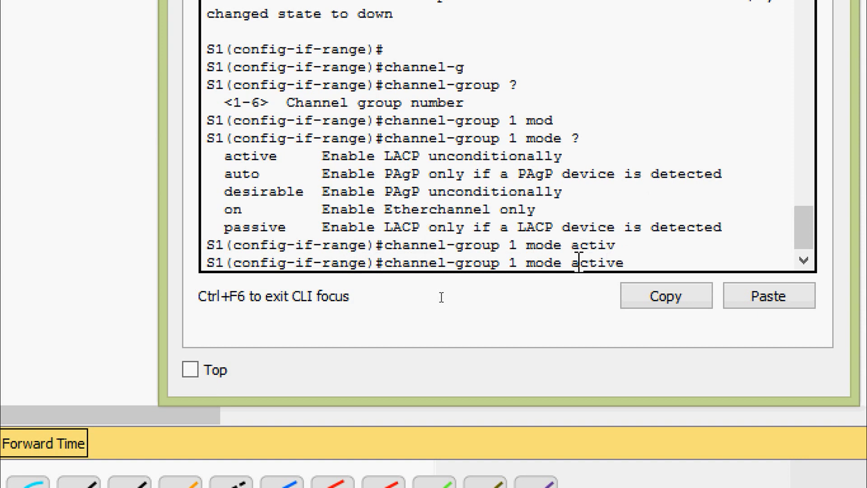
key("Return")
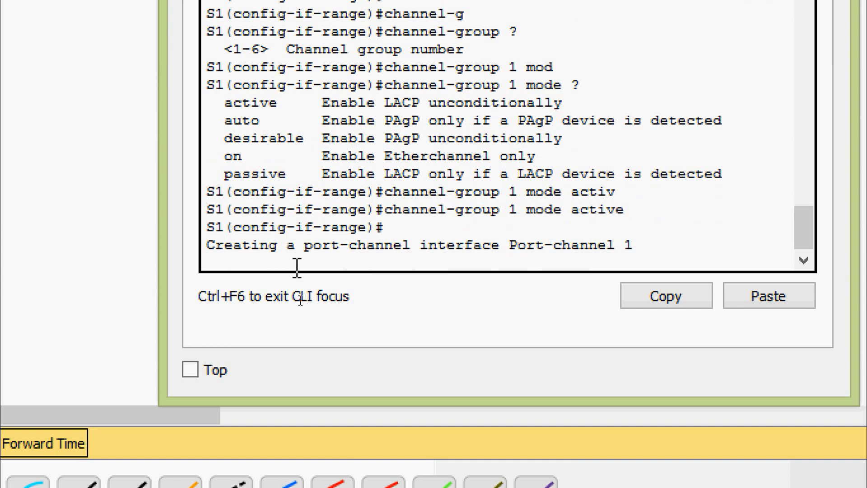
key("Return")
Step: Re-enable the selected S1 interfaces with the no shutdown command
type("no shu")
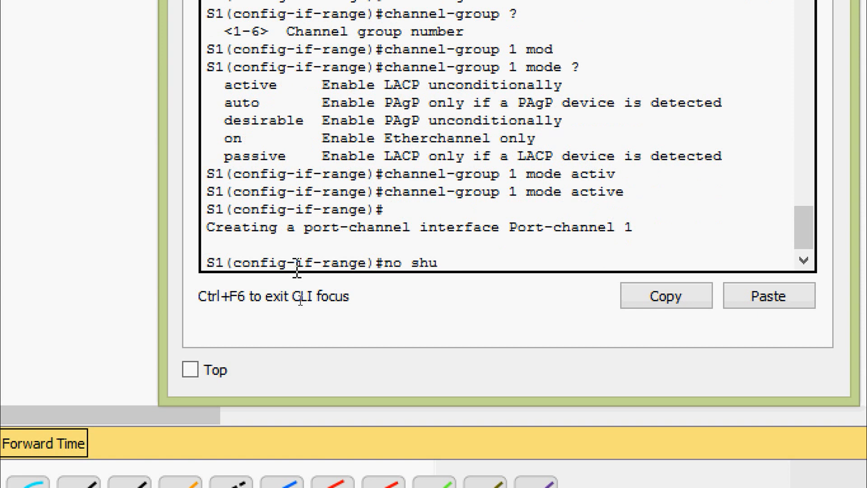
key("Tab")
key("Return")
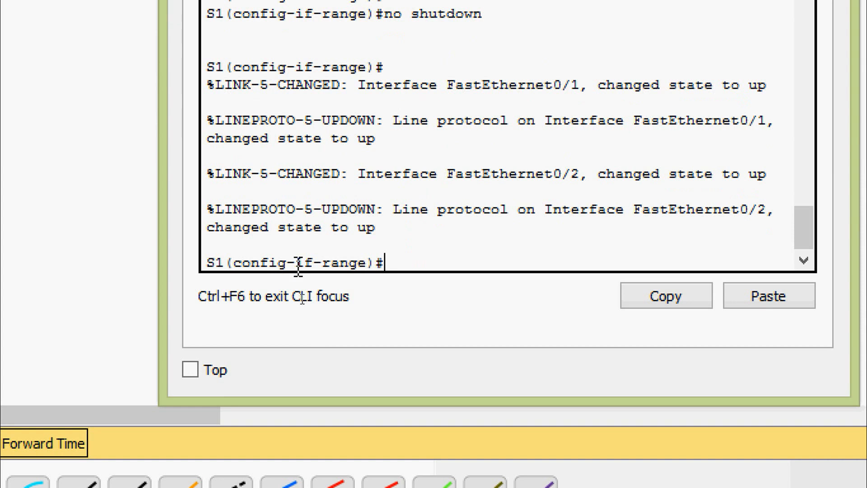
scroll(309, 199, "up", 3)
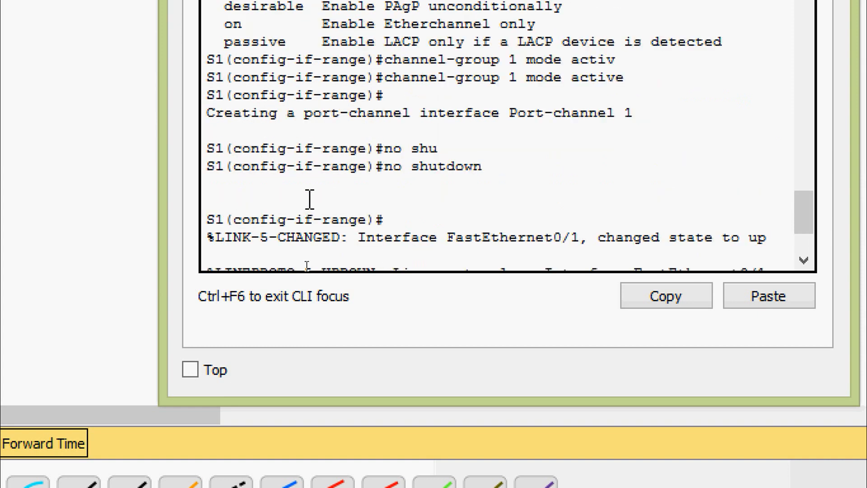
scroll(310, 200, "down", 3)
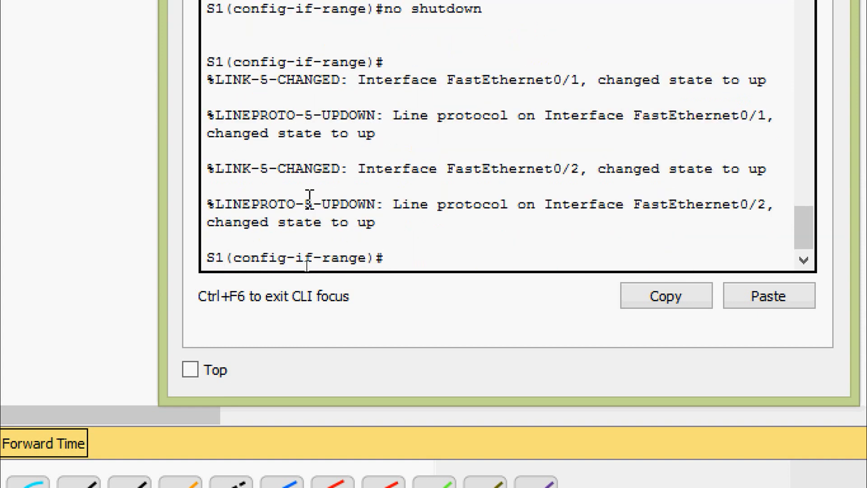
Step: Leave the interface range configuration and enter interface configuration for port-channel 1 on S1
type("exit")
key("Return")
type("inter")
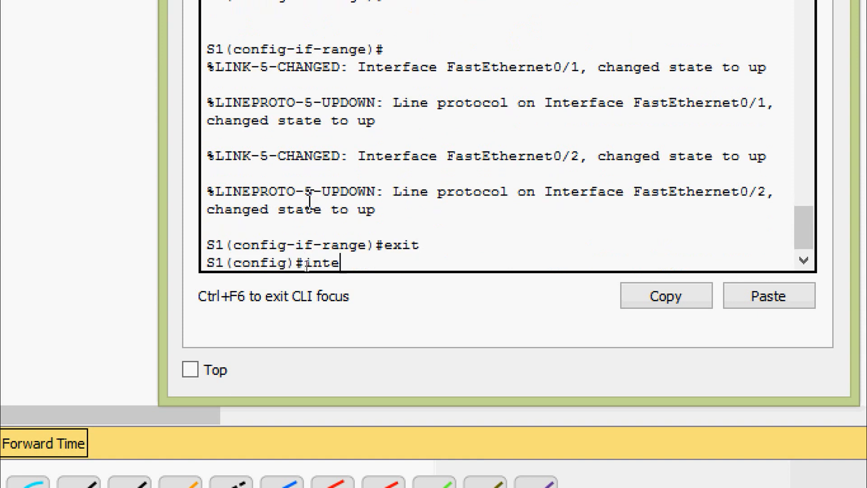
key("Tab")
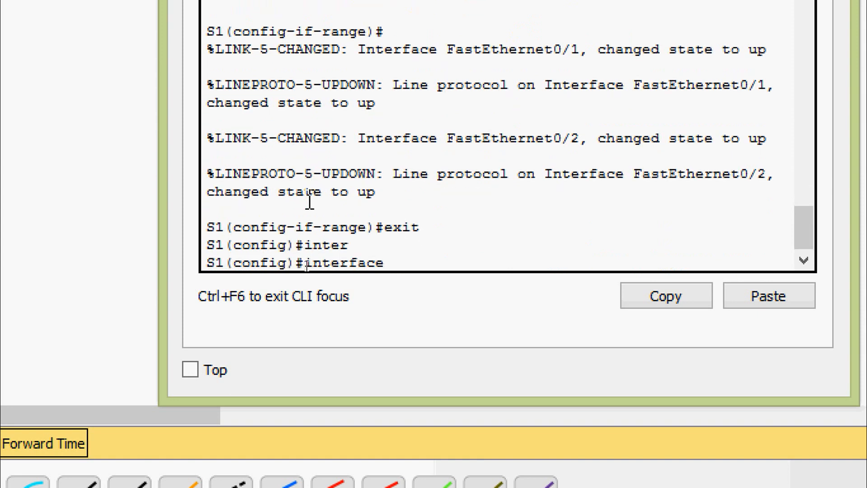
type("port")
key("Tab")
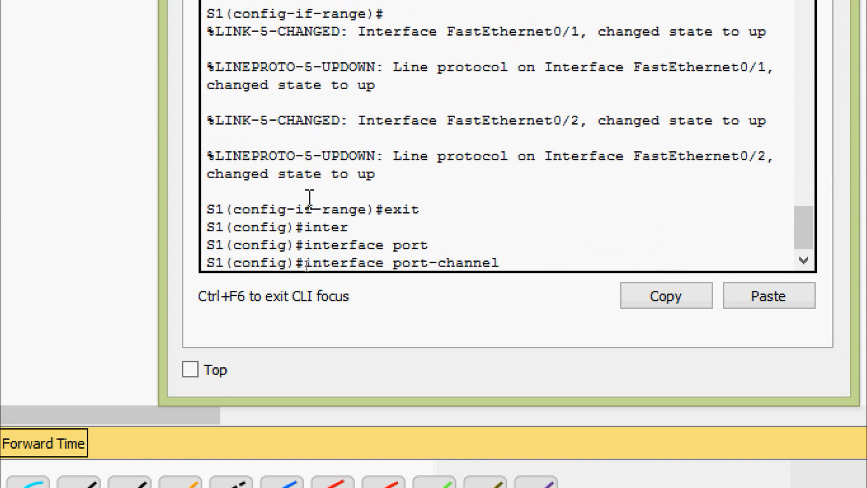
type("1")
key("Return")
Step: Set the port-channel 1 interface on S1 to trunk mode with switchport mode trunk
type("sqw")
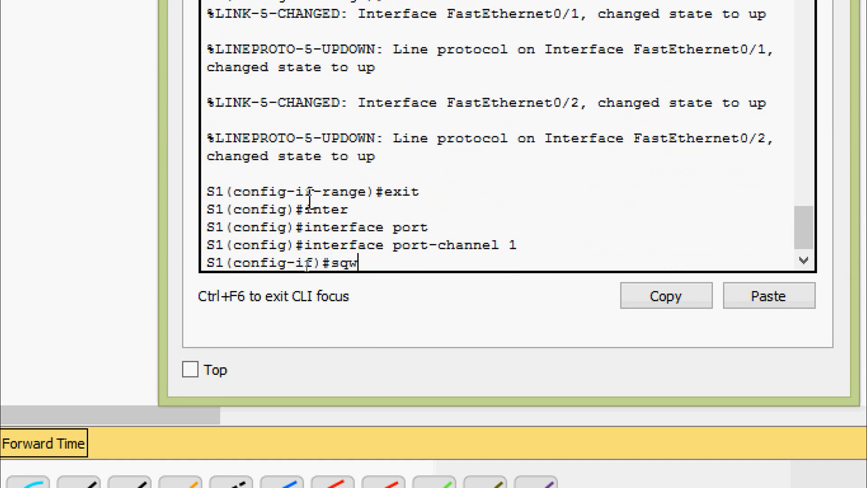
key("BackSpace")
key("BackSpace")
type("wi")
key("Tab")
type("mod")
key("Tab")
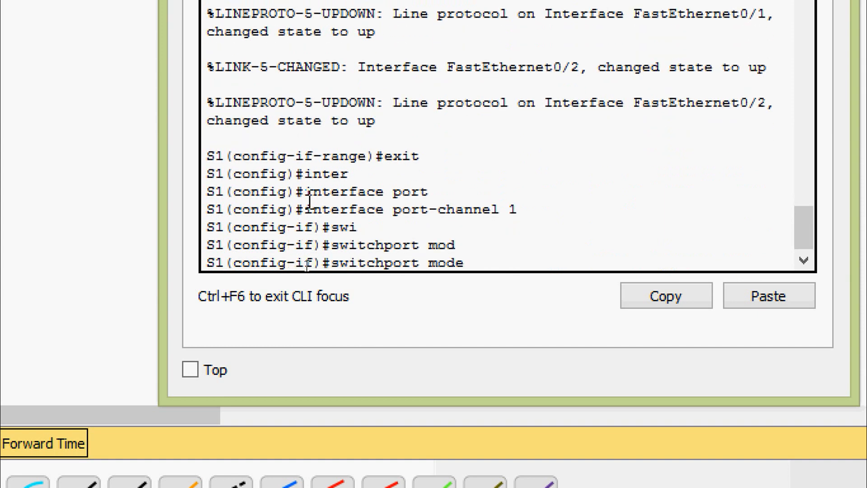
type("tr")
key("Tab")
key("Return")
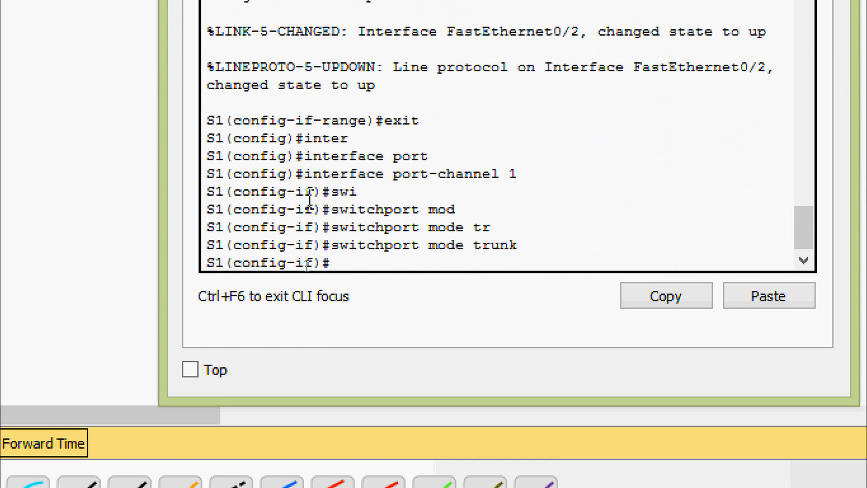
key("Return")
Step: Return to privileged mode, save S1's configuration with copy running-config startup-config under the default filename, and close the S1 window
key("ctrl+z")
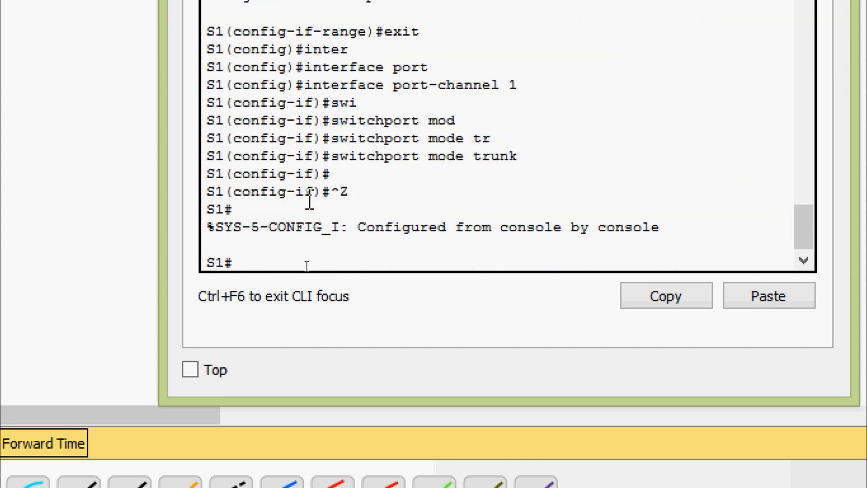
type("cop")
key("Tab")
type("r")
key("Tab")
type("st")
key("Tab")
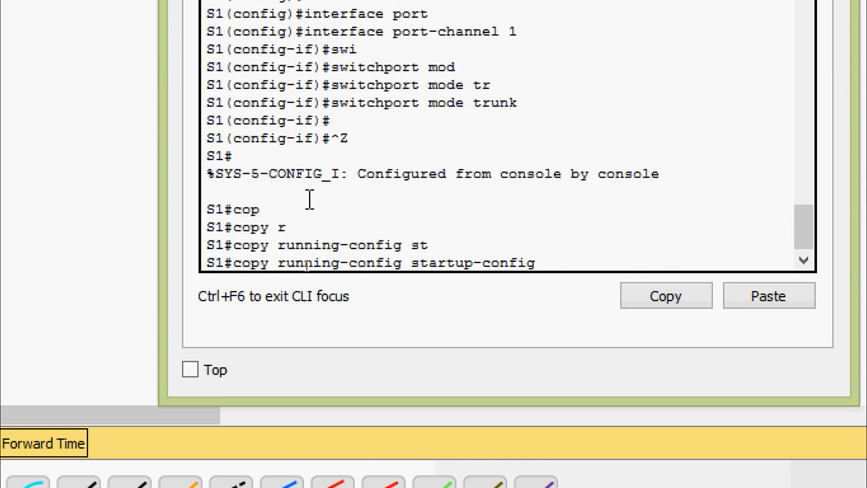
key("Return")
key("Return")
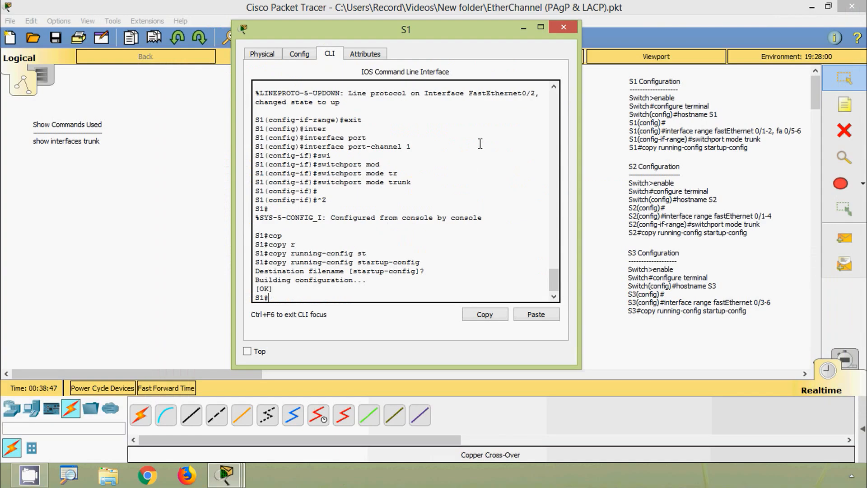
left_click(563, 28)
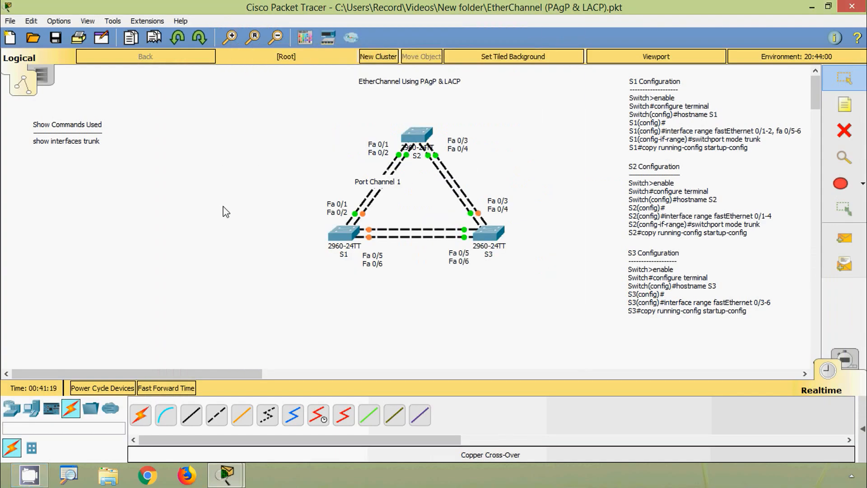
Step: Reopen S1's command line, run show running-config, and examine the settings listed under interface Port-channel1
left_click(347, 233)
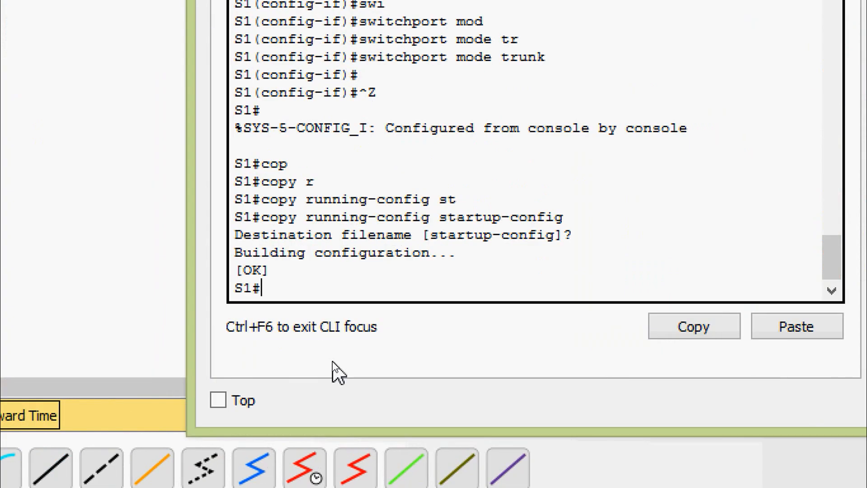
type("sh")
key("Tab")
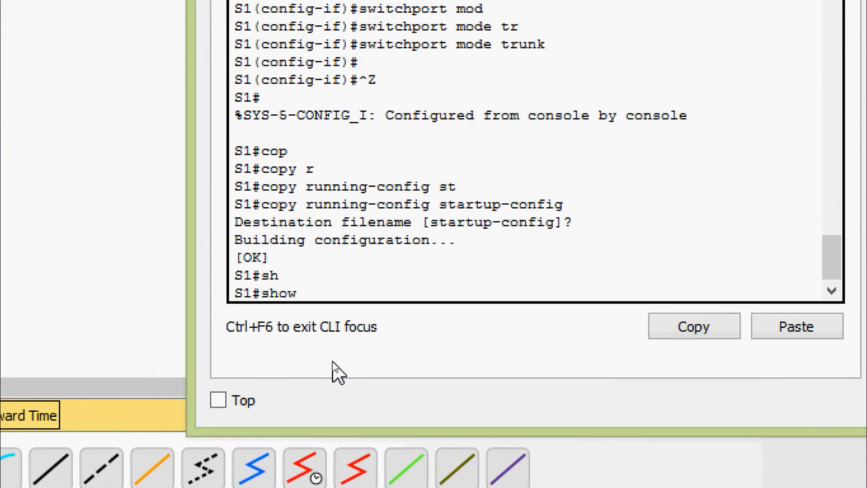
type("ru")
key("Tab")
key("Return")
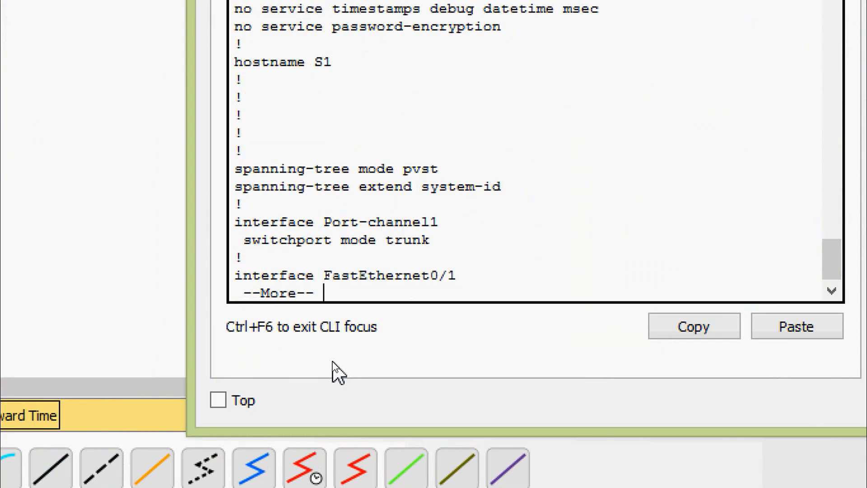
scroll(403, 248, "up", 3)
scroll(403, 248, "down", 3)
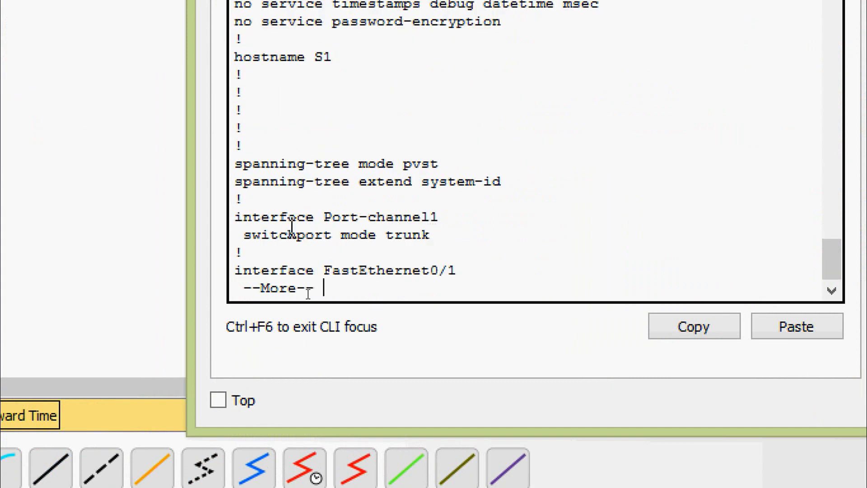
left_click_drag(235, 219, 457, 218)
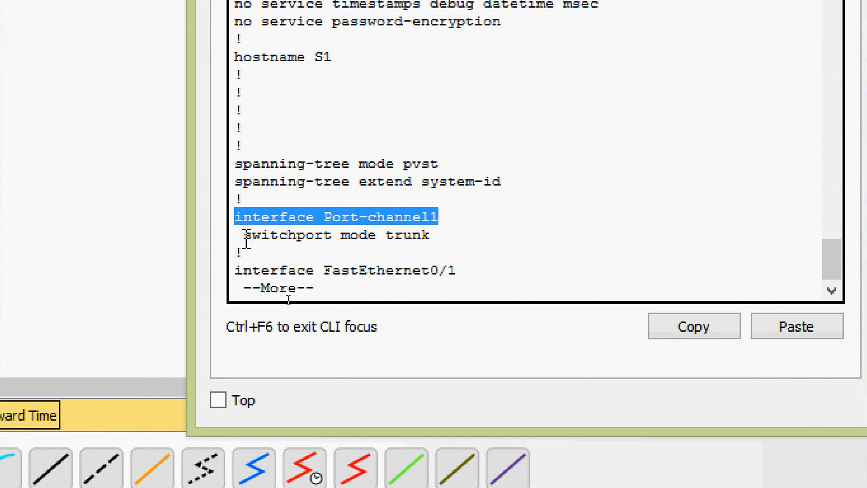
left_click_drag(244, 235, 439, 232)
left_click(462, 231)
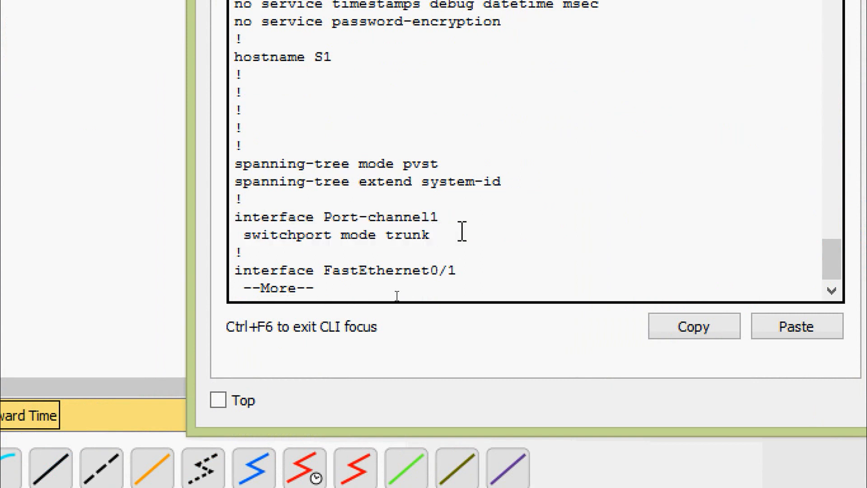
Step: Page through the rest of S1's running configuration and examine the channel-group settings under FastEthernet0/1 and FastEthernet0/2
key("space")
key("space")
key("space")
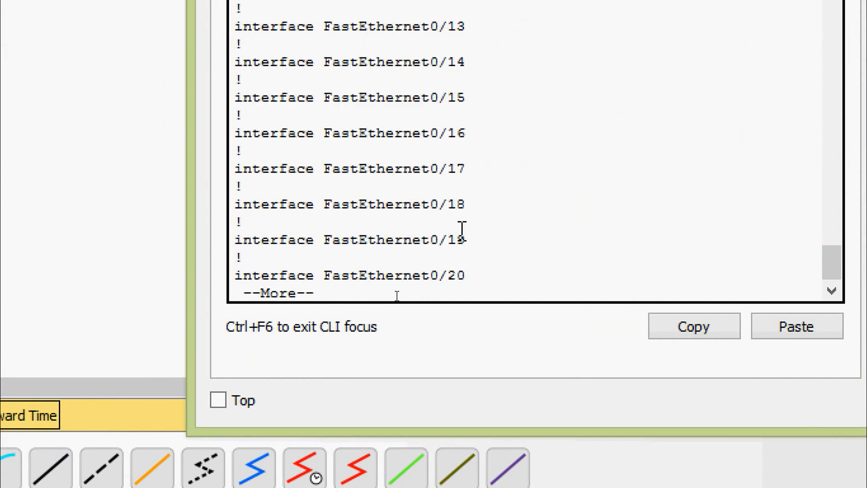
key("space")
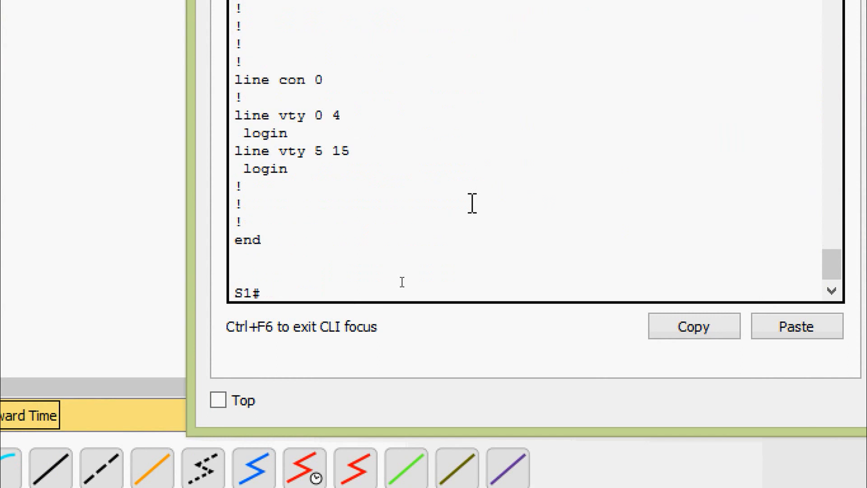
scroll(472, 203, "up", 2)
scroll(472, 203, "up", 2)
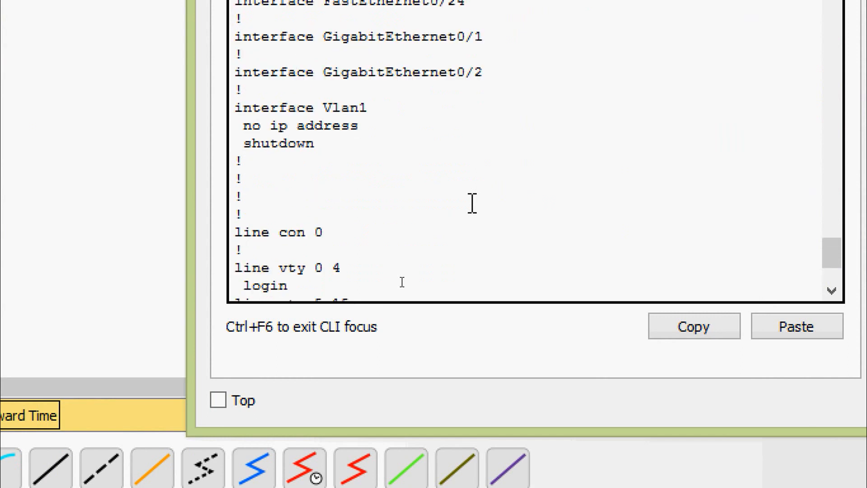
scroll(472, 203, "up", 15)
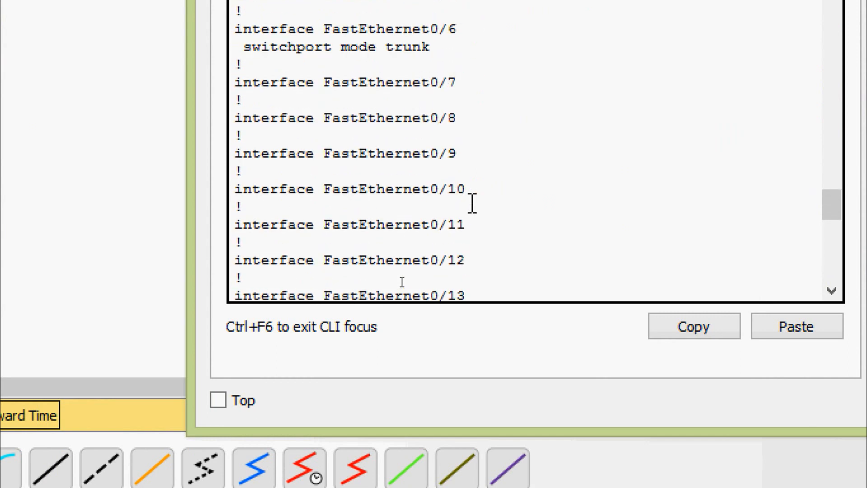
scroll(473, 203, "up", 8)
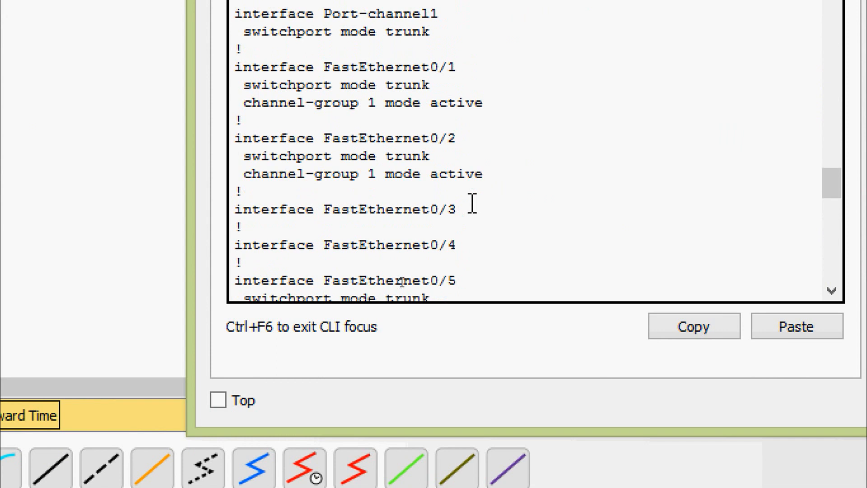
scroll(472, 203, "up", 2)
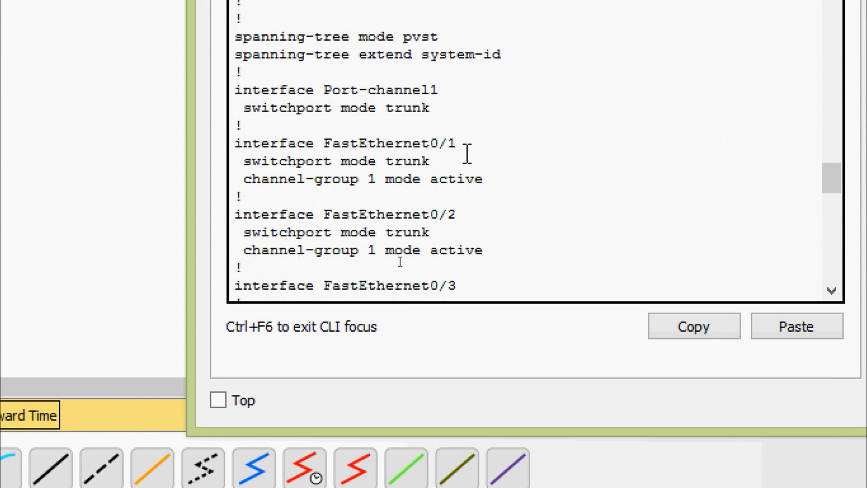
left_click_drag(324, 214, 471, 214)
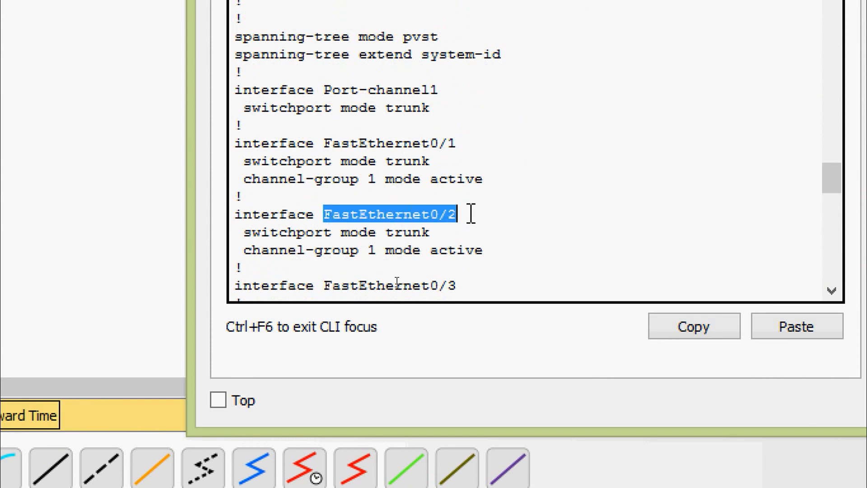
left_click_drag(244, 179, 484, 179)
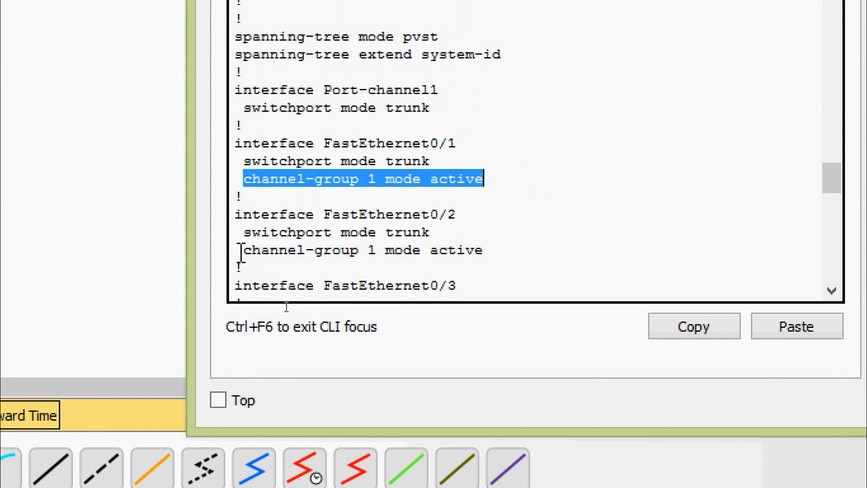
left_click_drag(236, 251, 486, 252)
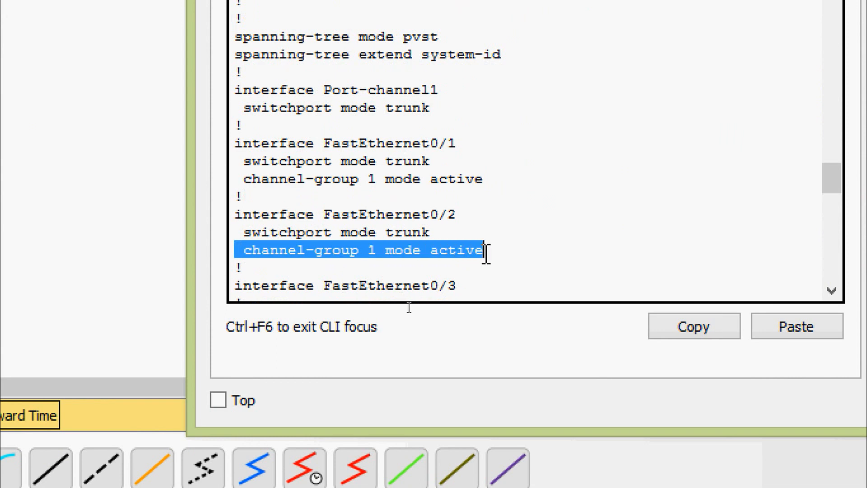
left_click(498, 253)
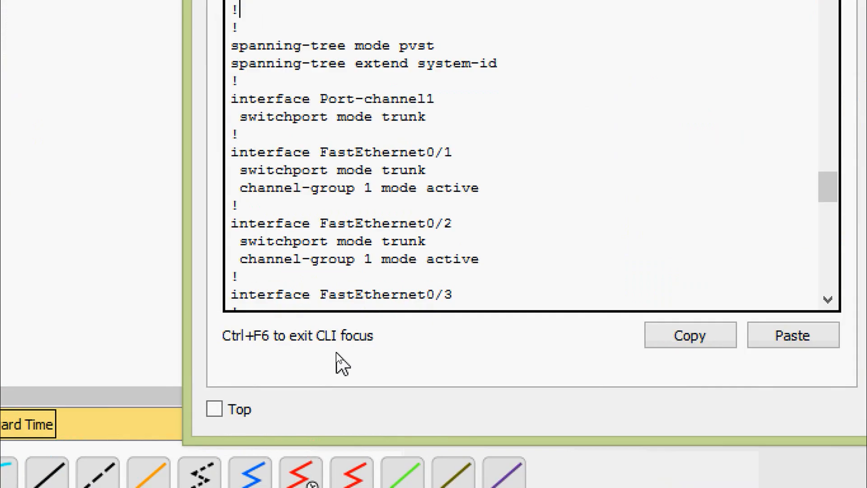
Step: Leave the running-config listing on S1 and run show etherchannel summary
key("ctrl+z")
key("Return")
key("Return")
type("sh")
key("Tab")
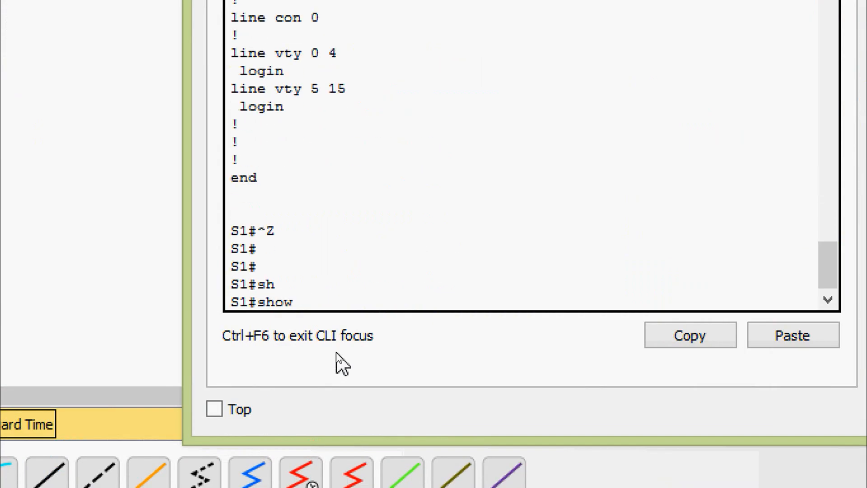
type("ether")
key("Tab")
type("su")
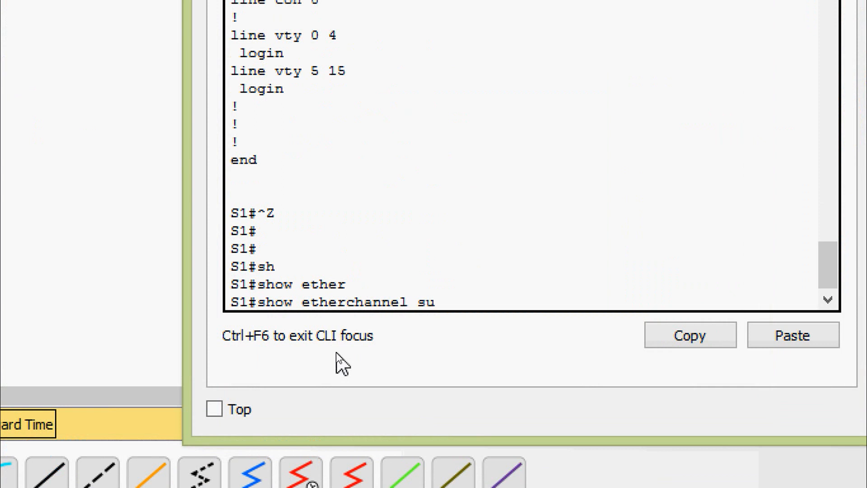
key("Tab")
key("Return")
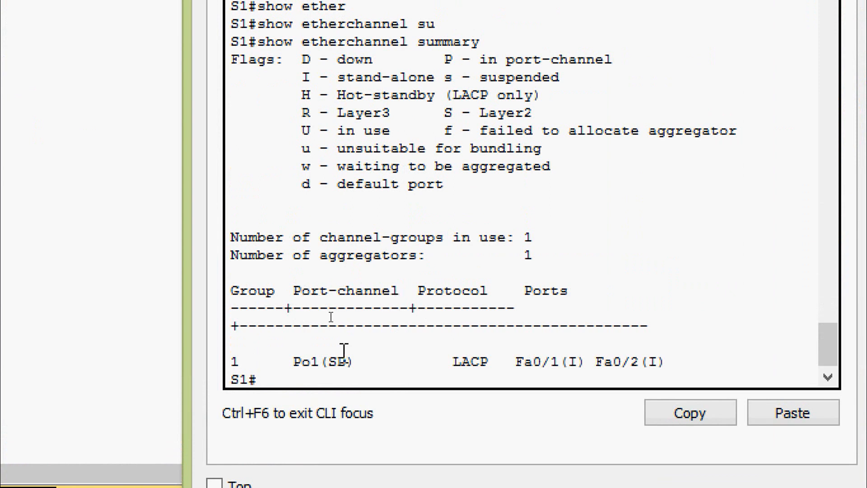
Step: Examine the status flags of Po1, Fa0/1 and Fa0/2 in the EtherChannel summary against the flag legend
left_click_drag(294, 362, 321, 361)
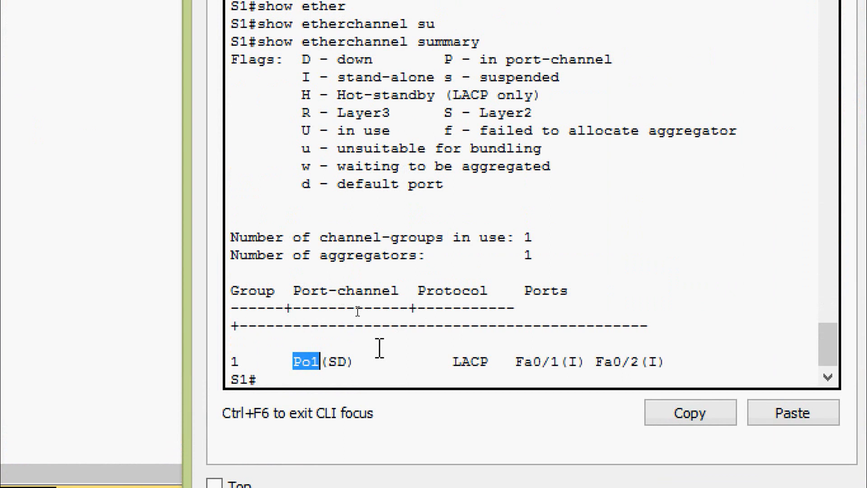
left_click_drag(329, 362, 351, 361)
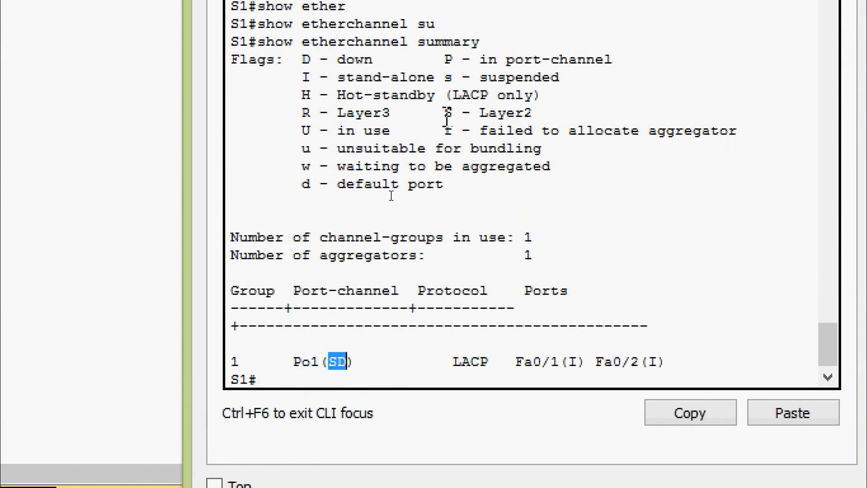
left_click_drag(480, 112, 536, 113)
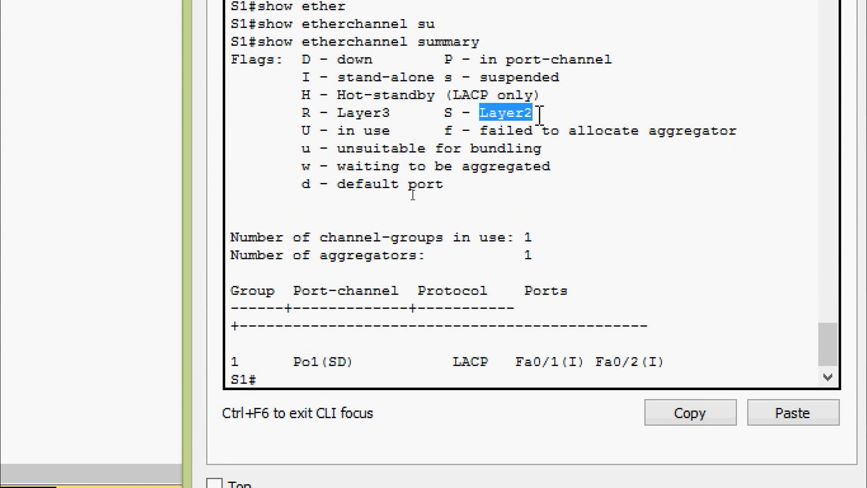
left_click_drag(338, 59, 374, 60)
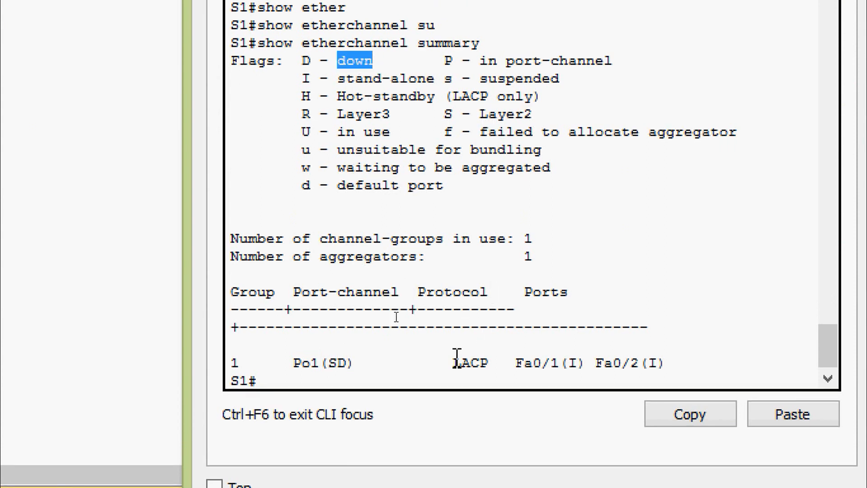
left_click(521, 366)
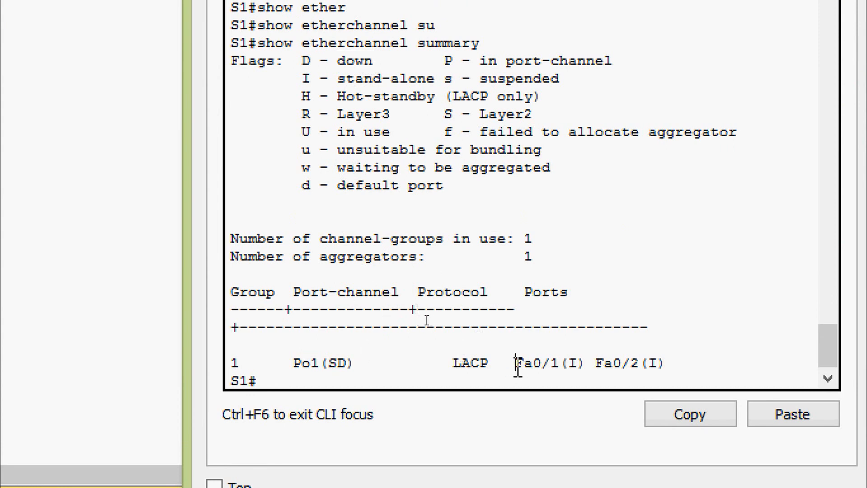
left_click_drag(517, 364, 642, 364)
left_click(647, 361)
left_click_drag(339, 81, 441, 80)
left_click(445, 99)
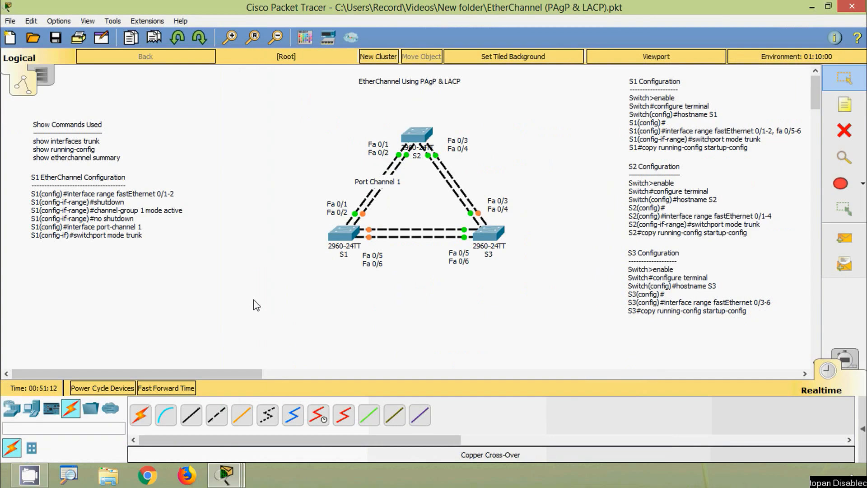
Step: Open S2's command line and enter global configuration mode with enable and configure terminal
left_click(418, 135)
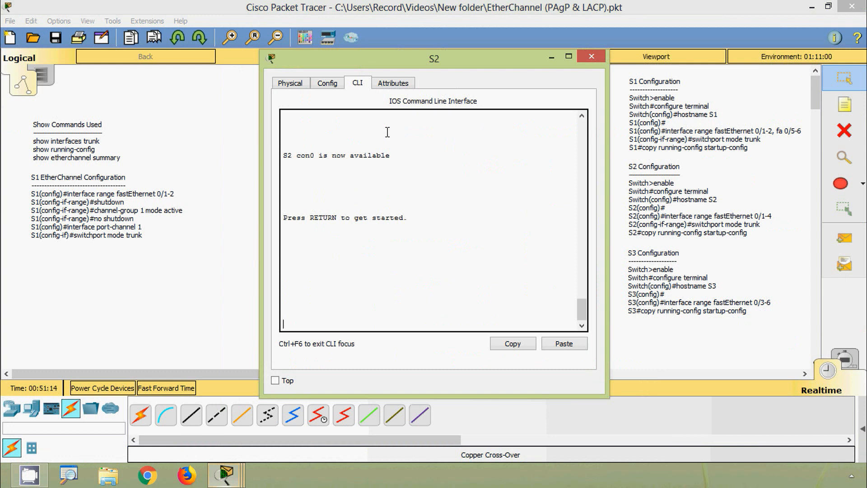
left_click_drag(366, 63, 342, 40)
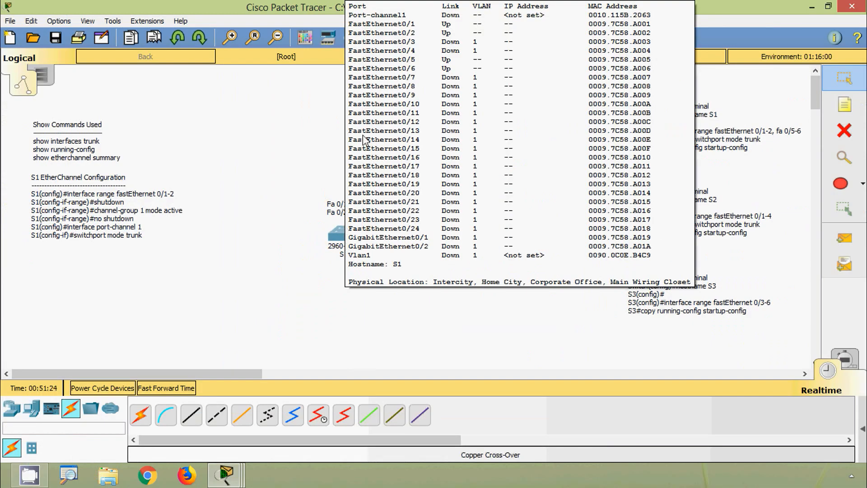
left_click(417, 138)
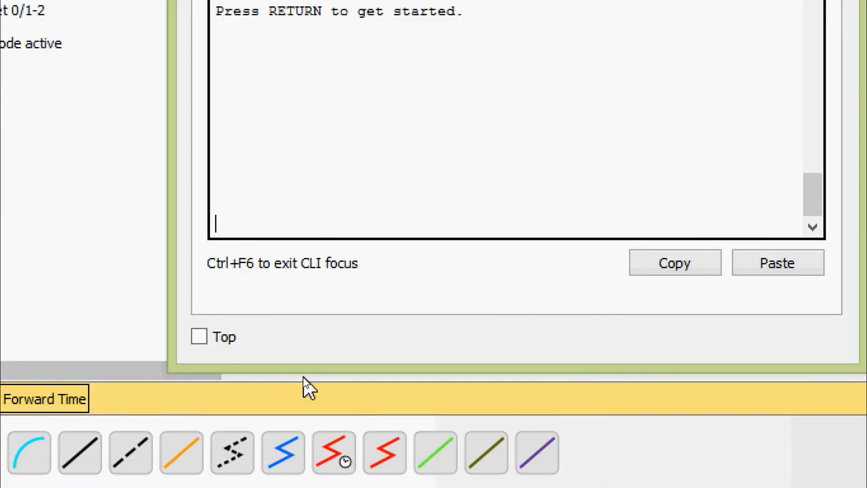
key("Return")
type("ena")
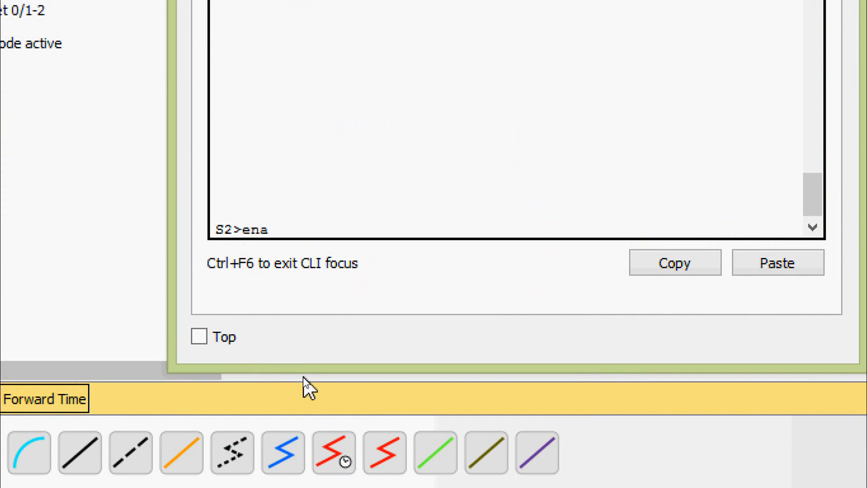
key("Tab")
key("Return")
type("conf")
key("Tab")
type("terminal")
key("Return")
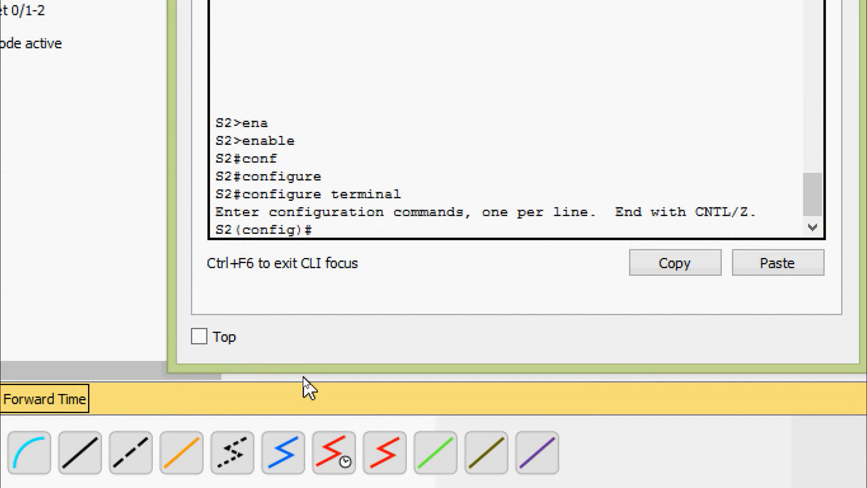
Step: Shut down the interface range fastEthernet 0/1-2 on S2
type("inter")
key("Tab")
type("r")
key("Tab")
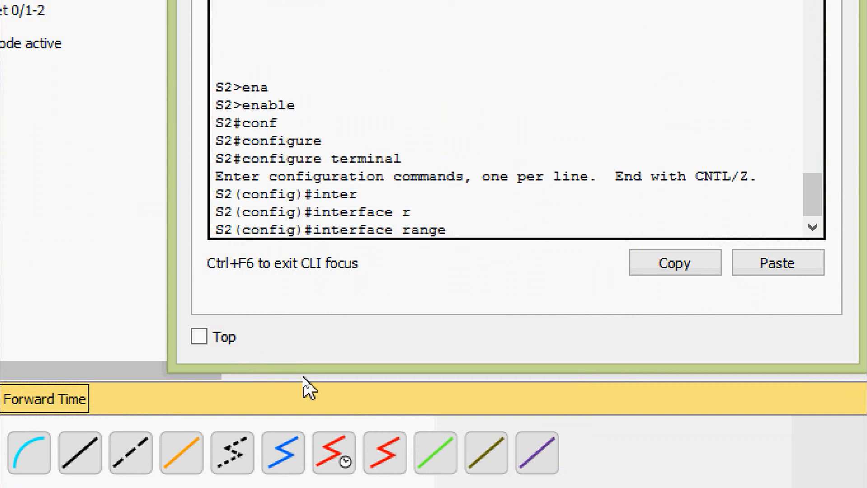
type("f")
key("Tab")
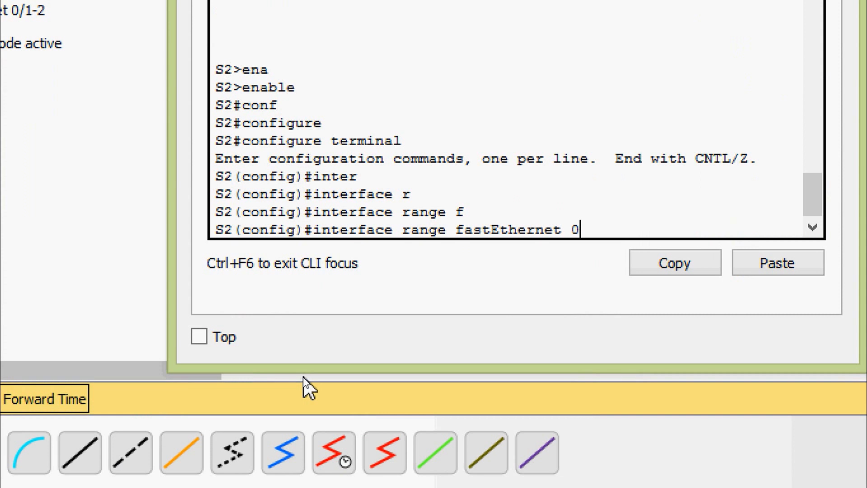
key("Return")
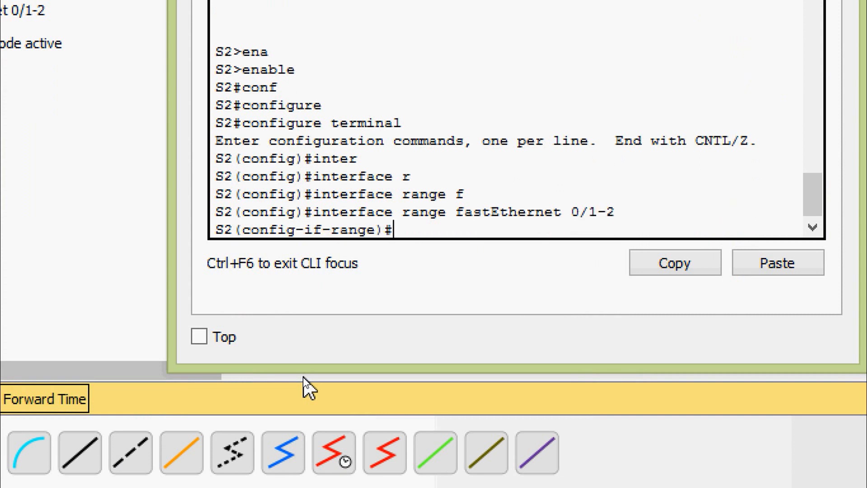
type("shu")
key("Tab")
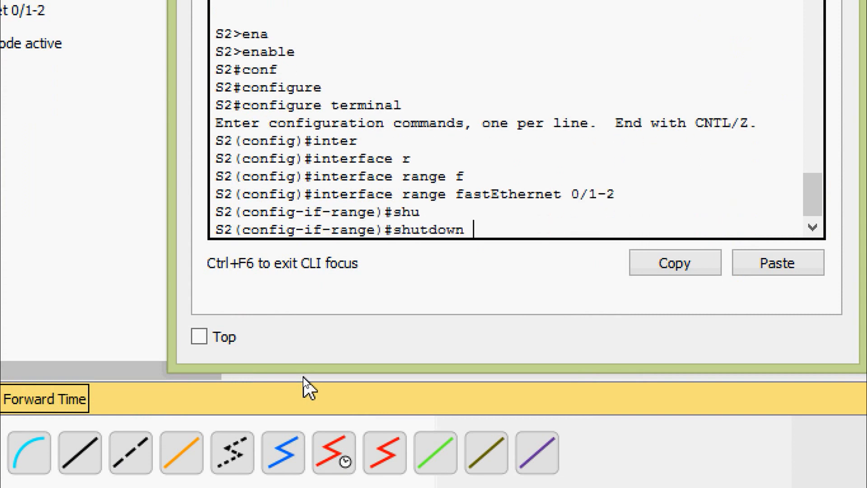
key("Return")
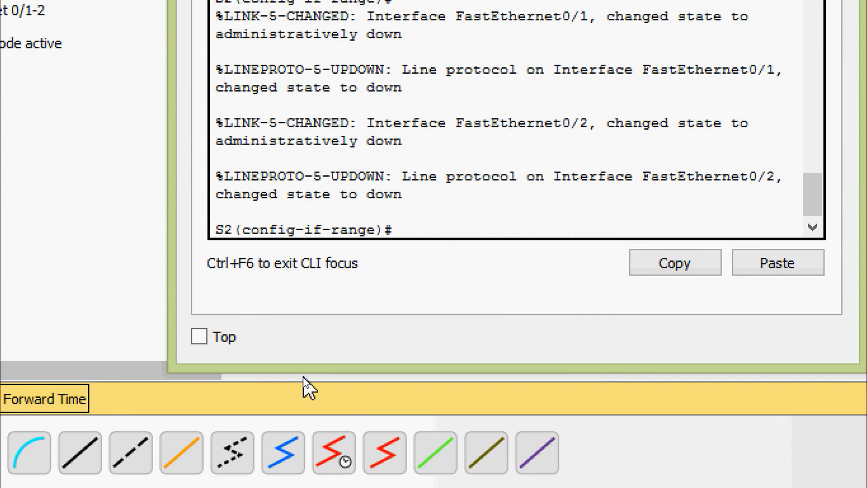
Step: Assign S2's selected interface range to EtherChannel with channel-group 1 mode active
type("channel")
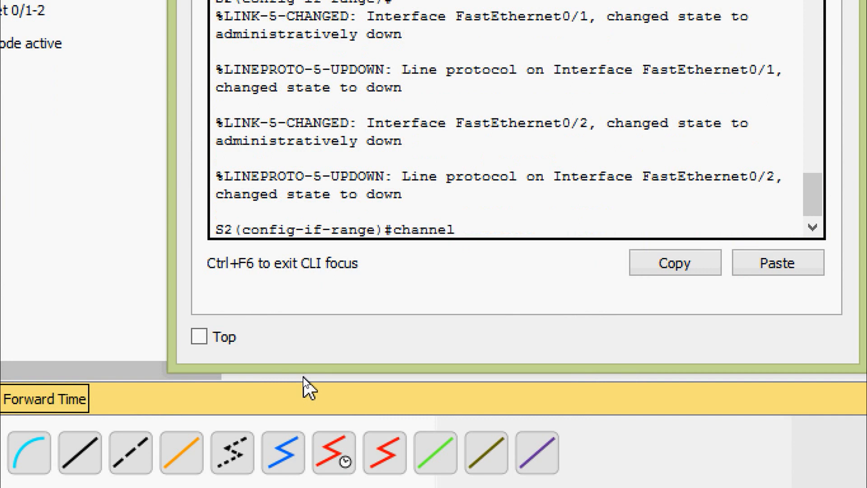
type("-g")
key("Tab")
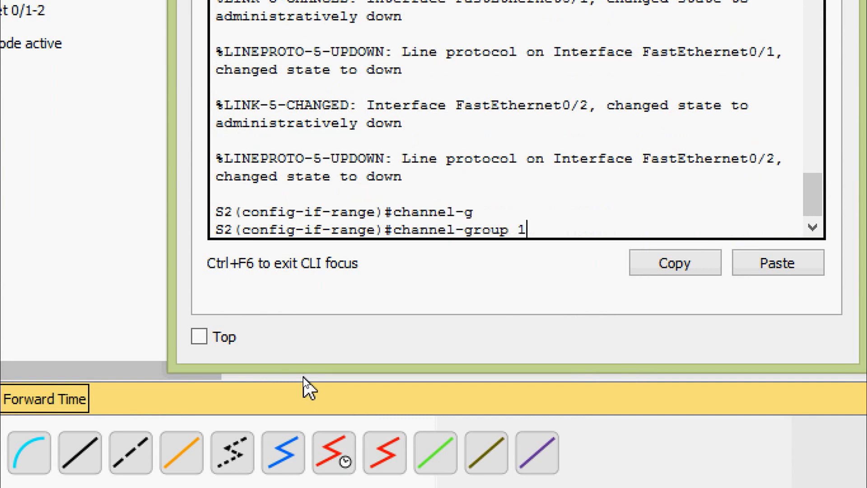
type("1 mod")
key("Tab")
type("ac")
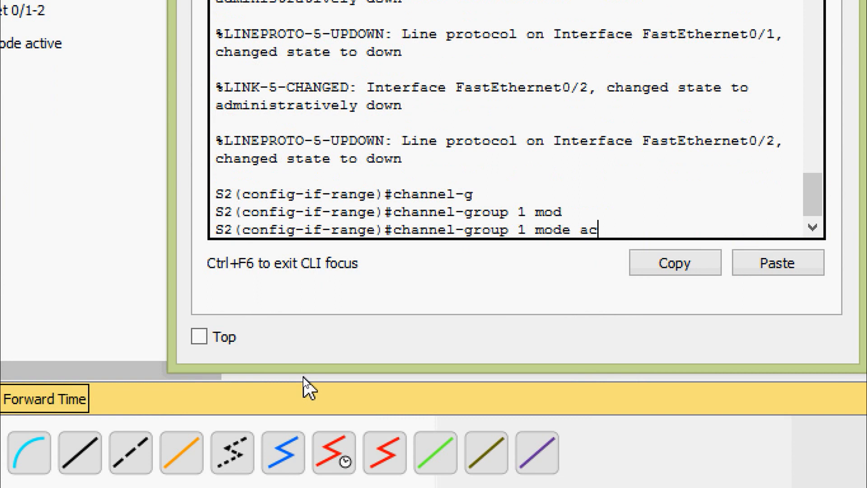
key("Tab")
key("Return")
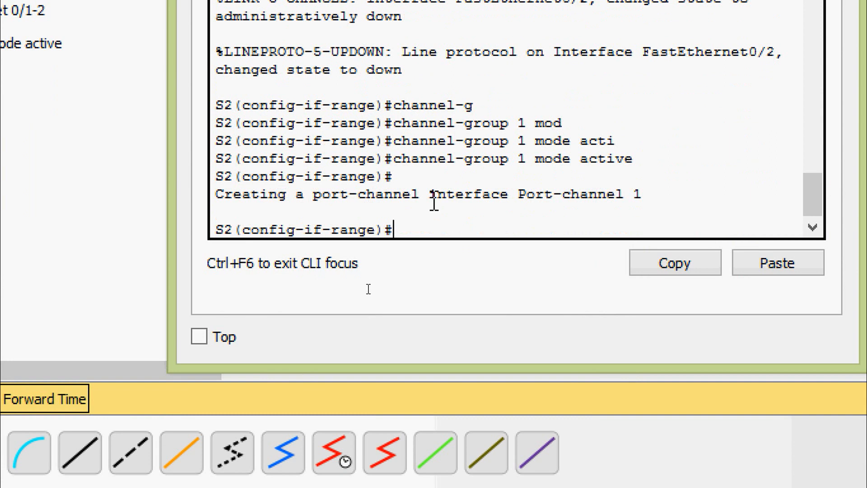
Step: Re-enable S2's fastEthernet 0/1-2 ports with no shutdown and exit to global configuration mode
type("no shu")
key("Tab")
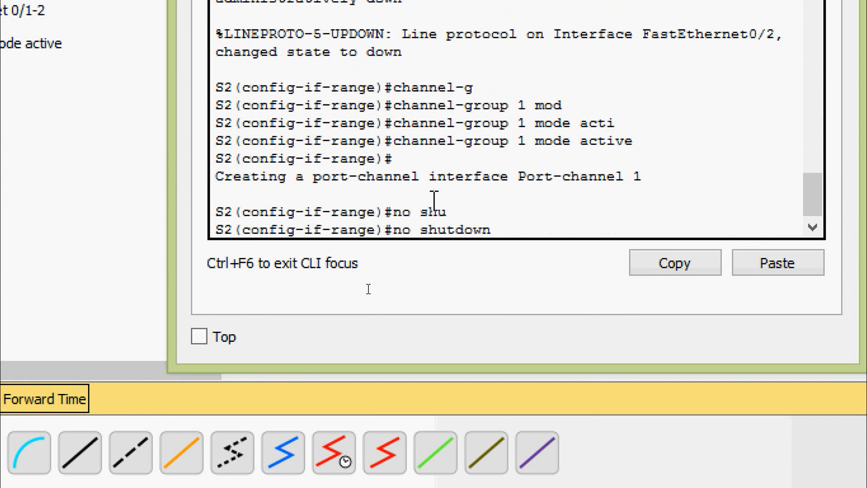
key("Return")
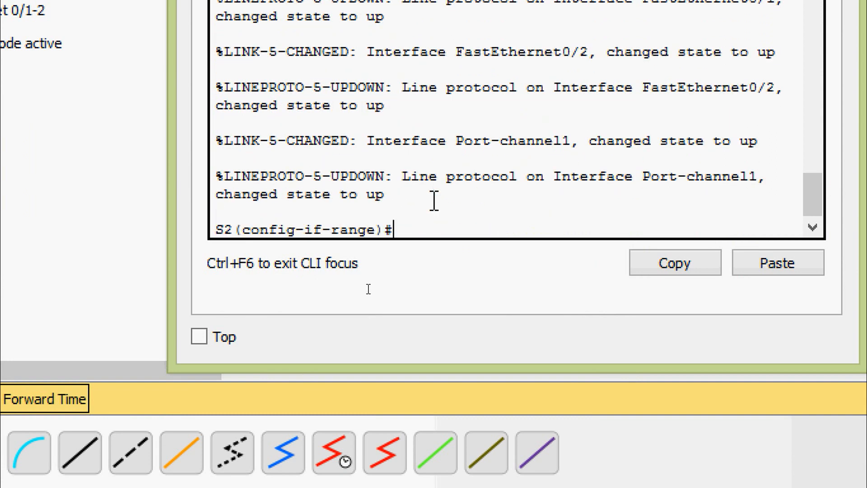
type("exit")
key("Return")
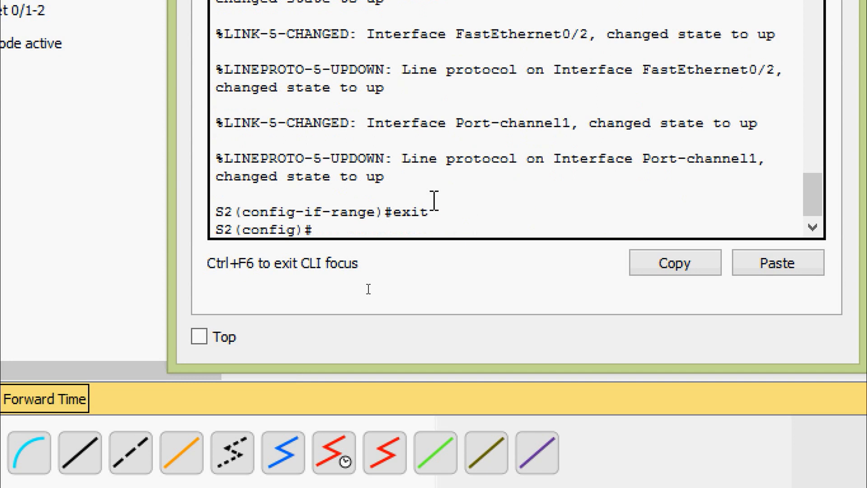
Step: Set the port-channel 1 interface on S2 to trunk mode with switchport mode trunk
type("inter")
key("Tab")
type("por")
key("Tab")
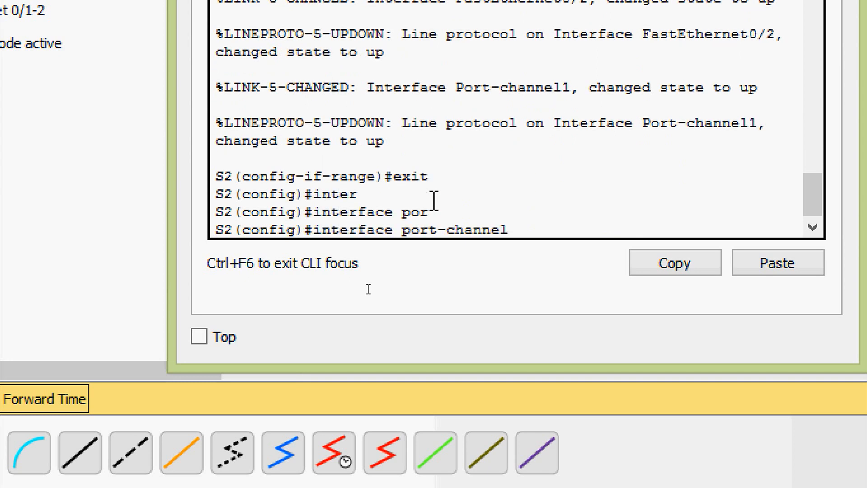
type("1")
key("Return")
type("swi")
key("Tab")
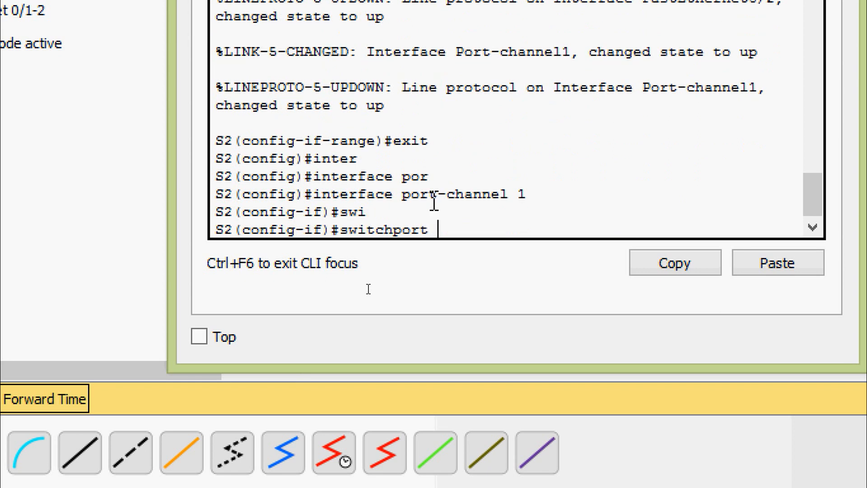
type("mod")
key("Tab")
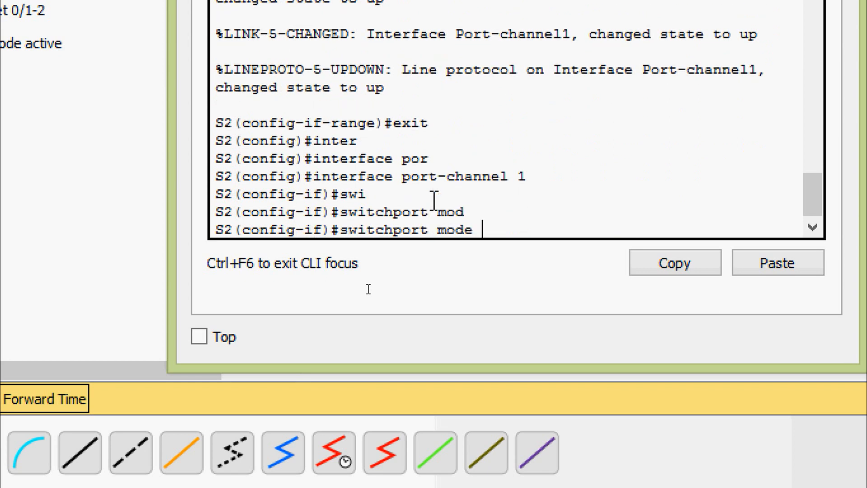
type("tr")
key("Tab")
key("Return")
key("Return")
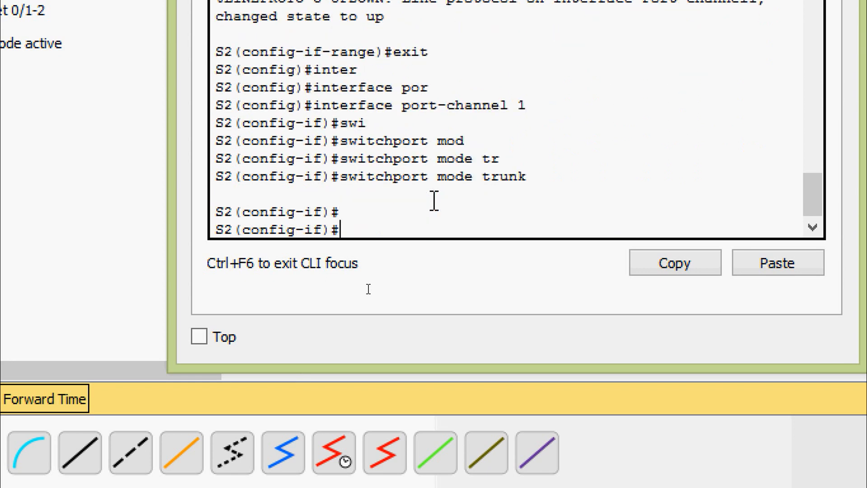
Step: Return to privileged mode and save S2's configuration with copy running-config startup-config under the default filename
type("z")
key("Return")
key("ctrl+z")
key("Return")
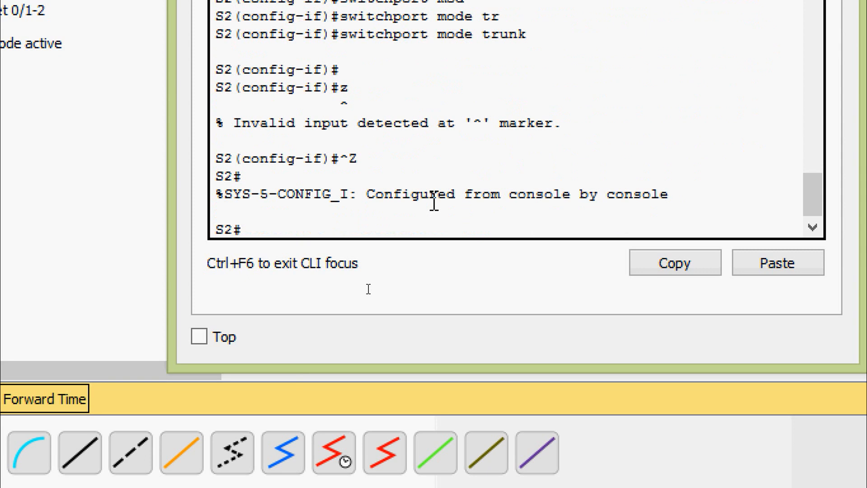
type("cop")
key("Tab")
type("r")
key("Tab")
type("st")
key("Tab")
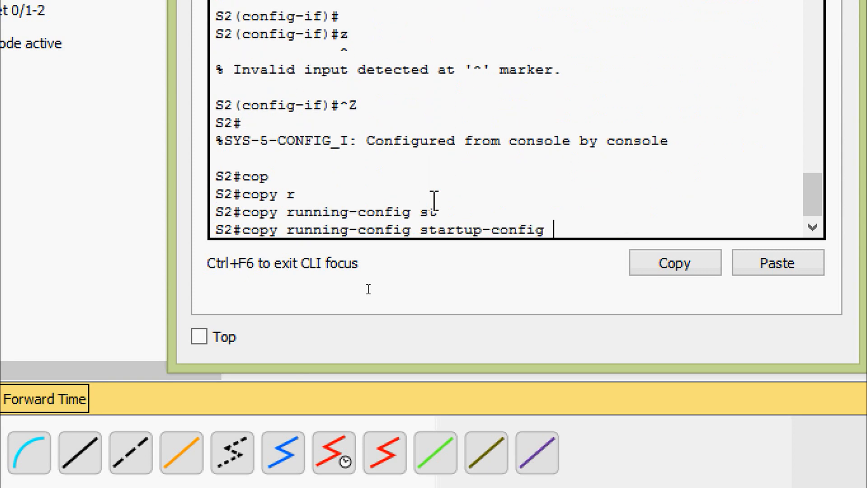
key("Return")
key("Return")
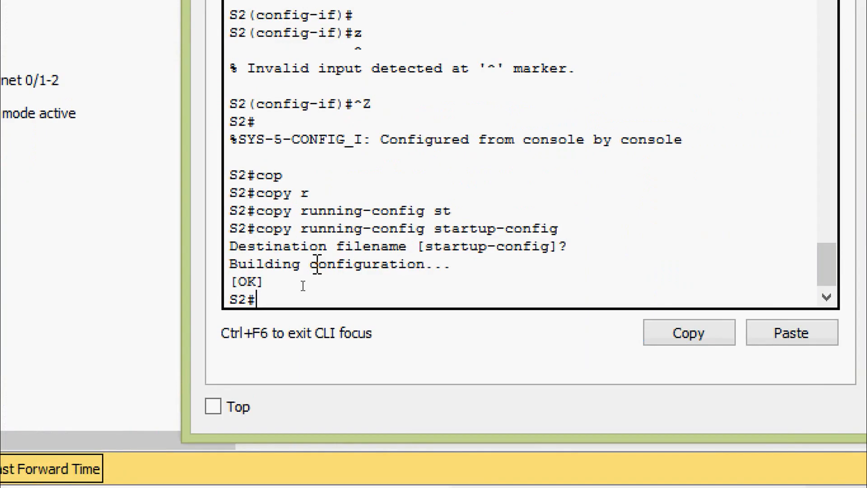
Step: Run show running-config on S2 and page through its interface settings
type("sh")
key("Tab")
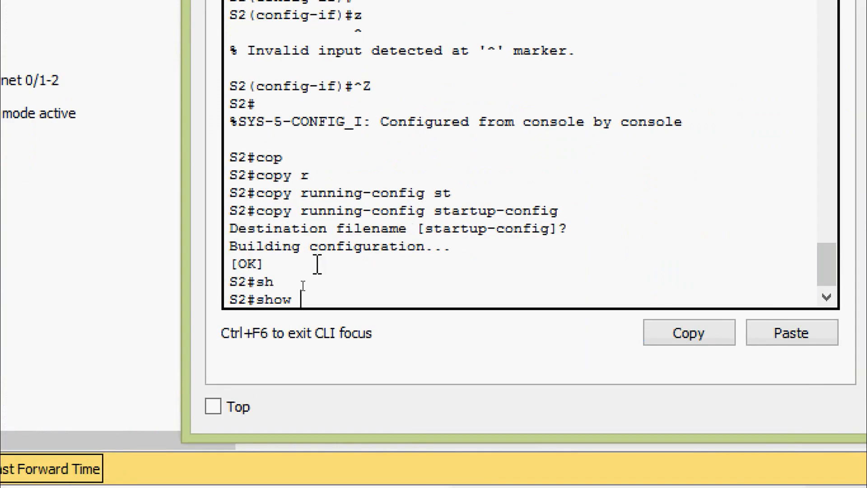
type("ru")
key("Tab")
key("Return")
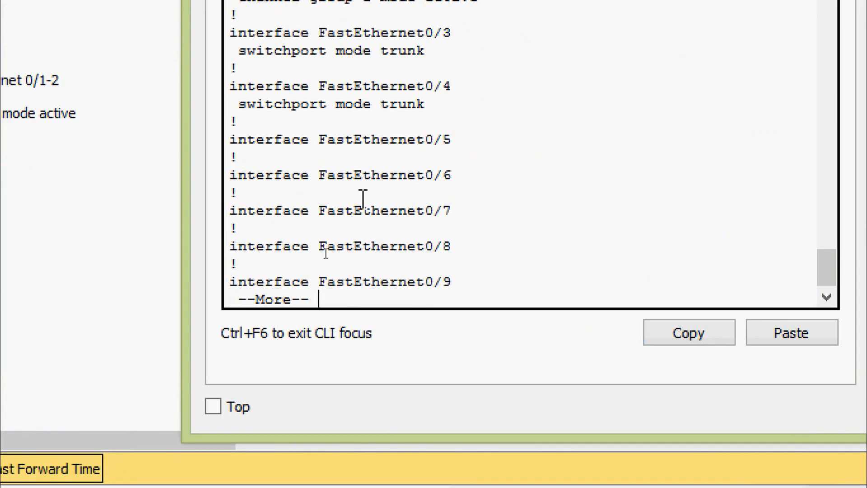
Step: Examine the Port-channel1, FastEthernet0/1 and FastEthernet0/2 entries in S2's running configuration, including the channel-group lines, and leave the listing
scroll(362, 197, "up", 2)
scroll(364, 199, "up", 3)
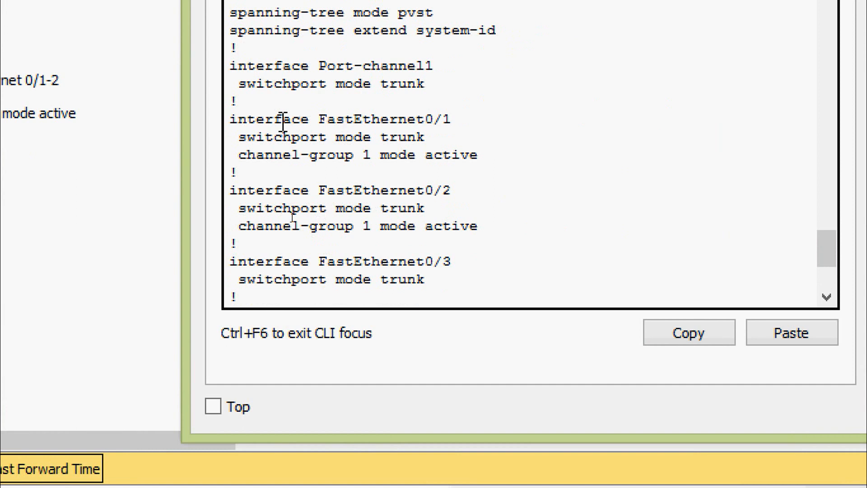
left_click_drag(310, 122, 459, 131)
left_click_drag(318, 190, 465, 190)
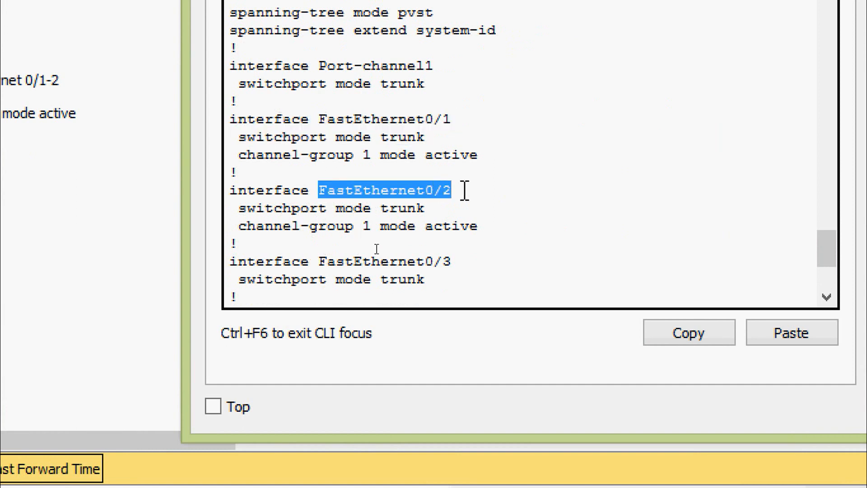
left_click_drag(239, 155, 465, 162)
left_click(241, 228)
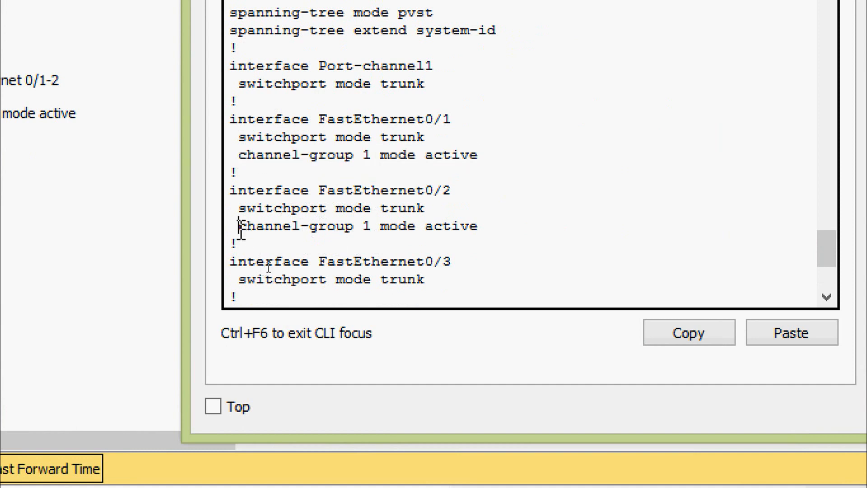
left_click_drag(241, 229, 497, 232)
left_click(503, 233)
key("Return")
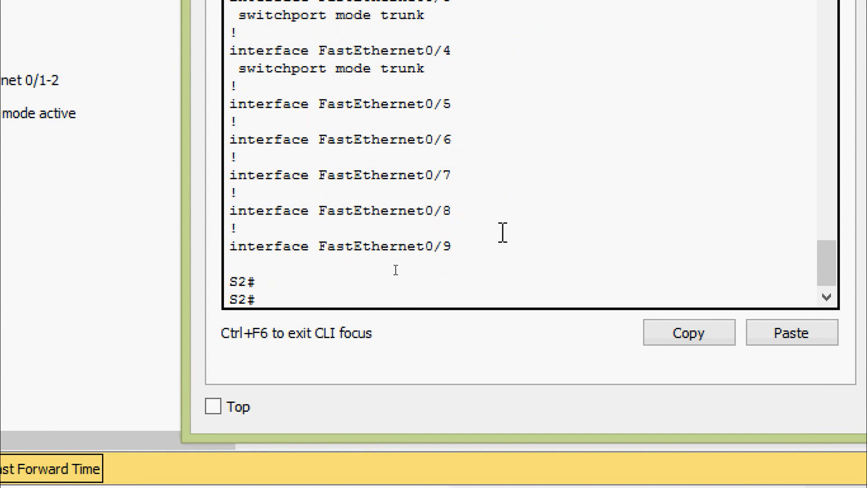
Step: Run show etherchannel summary on S2, check the port-channel and port flags against the legend, and close the S2 window
type("sh")
key("Tab")
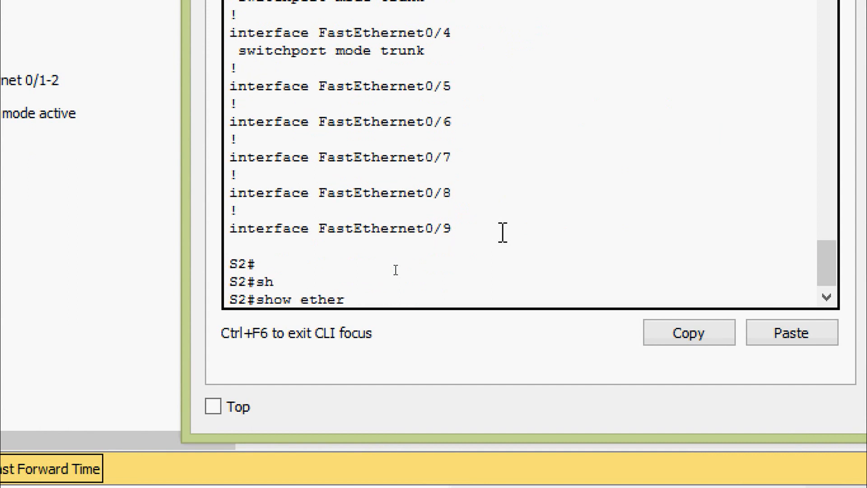
type("ether")
key("Tab")
type("su")
key("Return")
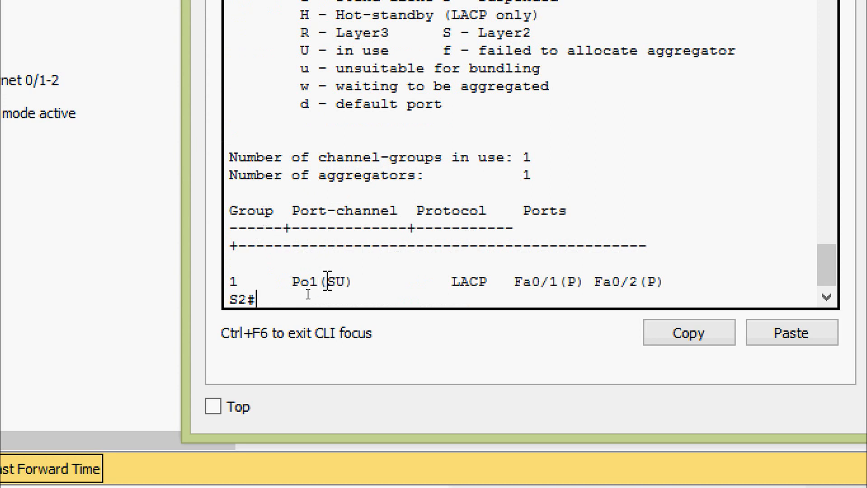
left_click_drag(328, 281, 346, 281)
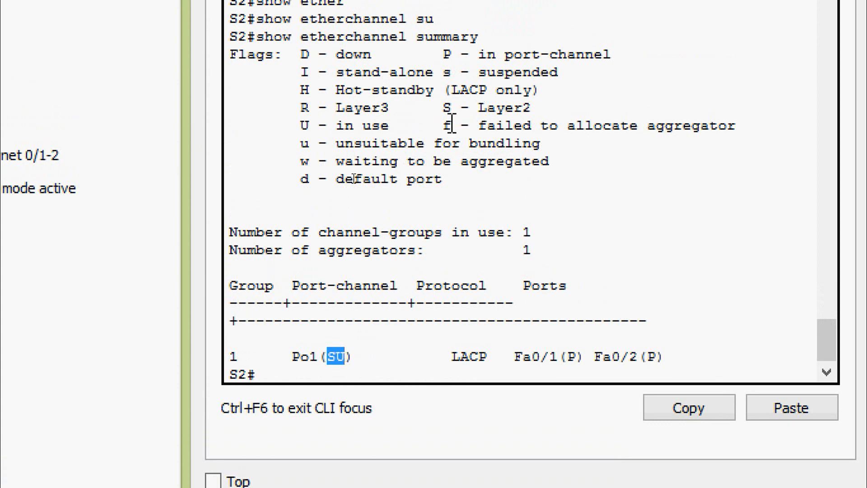
left_click_drag(326, 128, 397, 128)
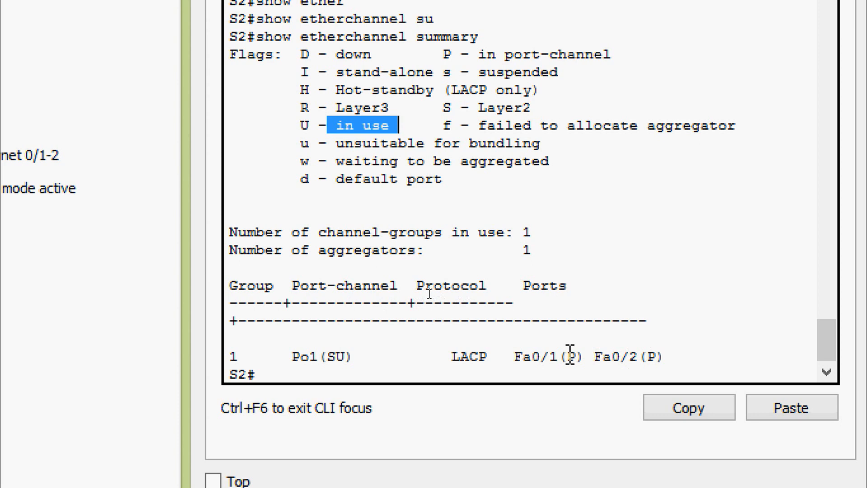
left_click_drag(571, 354, 578, 355)
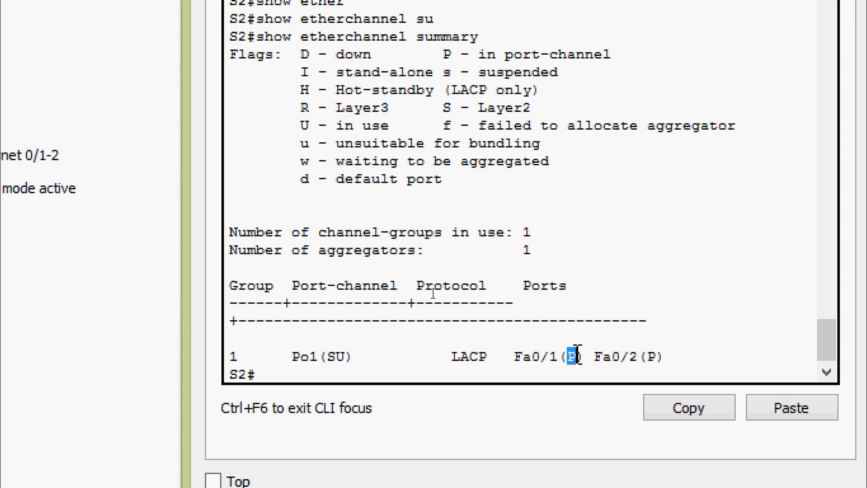
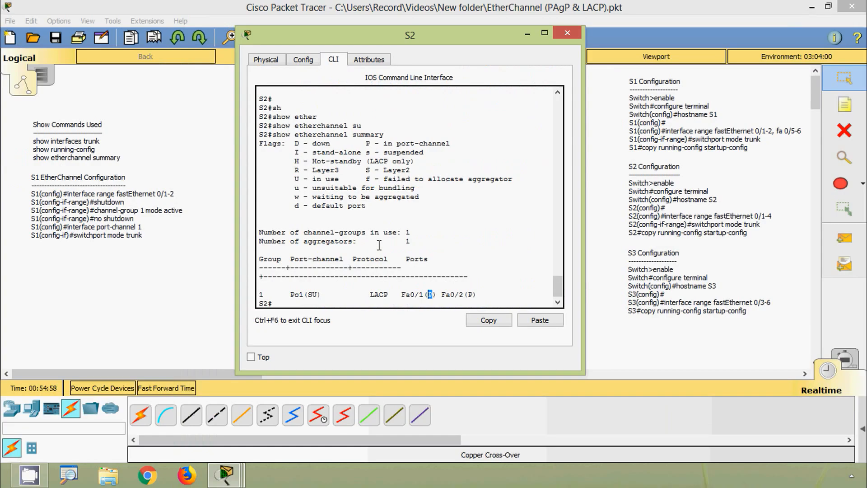
left_click(568, 32)
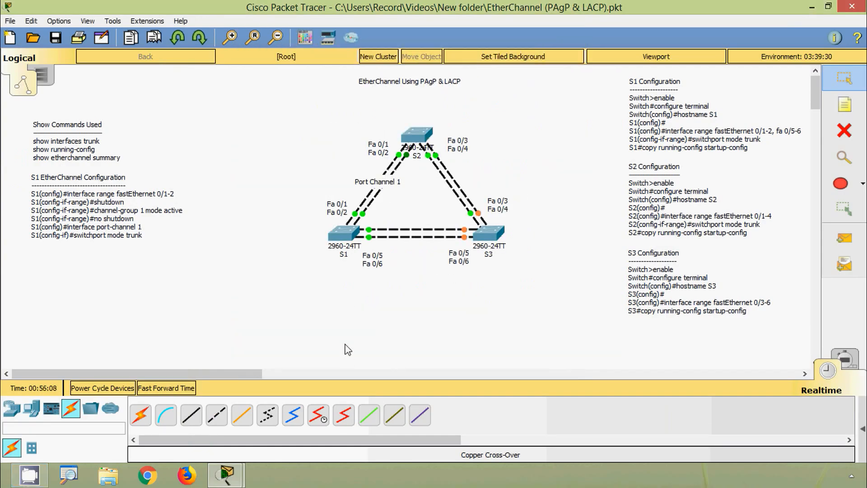
Step: Open S1's command line and enter privileged mode with enable
left_click(346, 243)
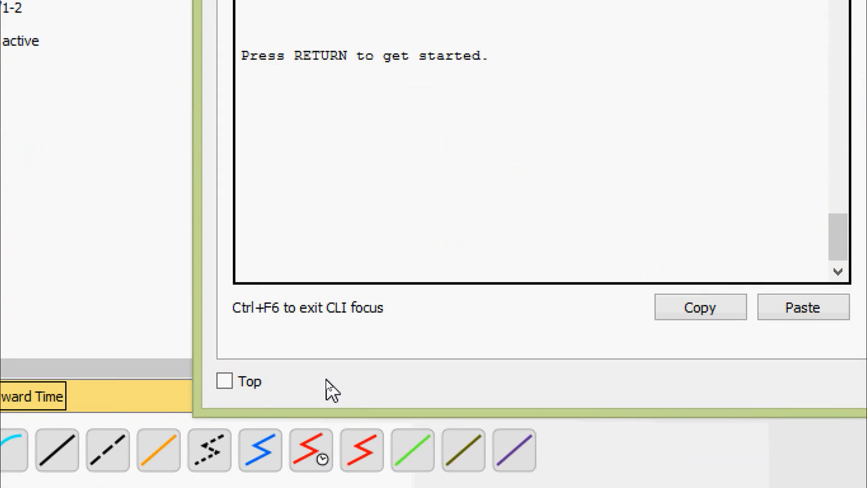
key("Return")
type("ena")
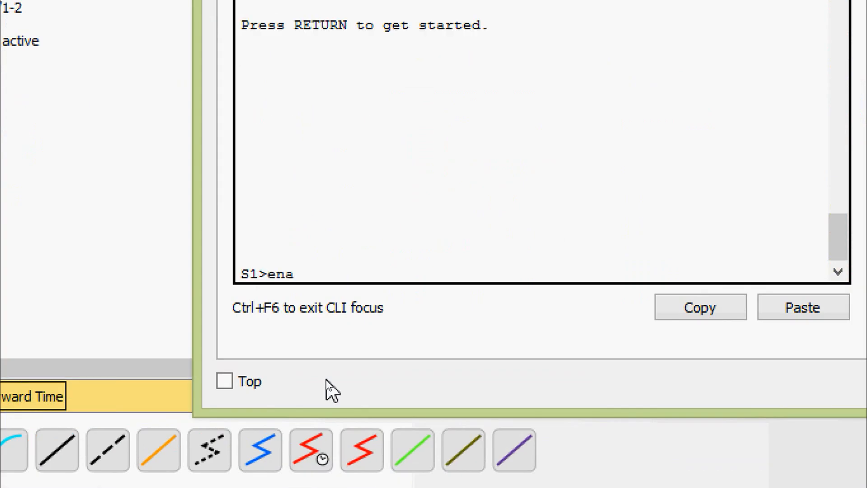
key("Tab")
key("Return")
Step: Run show etherchannel summary on S1 and check the status flags of Po1, Fa0/1 and Fa0/2
type("sh")
key("Tab")
type("ether")
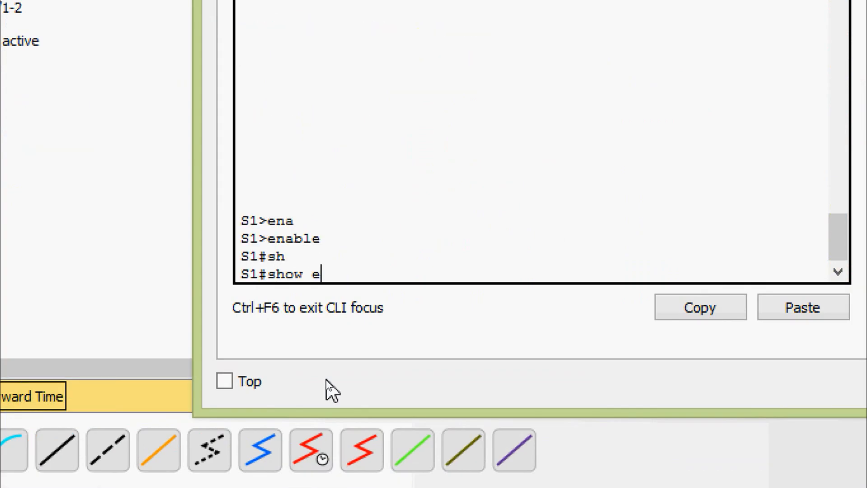
key("Tab")
type("su")
key("Tab")
key("Return")
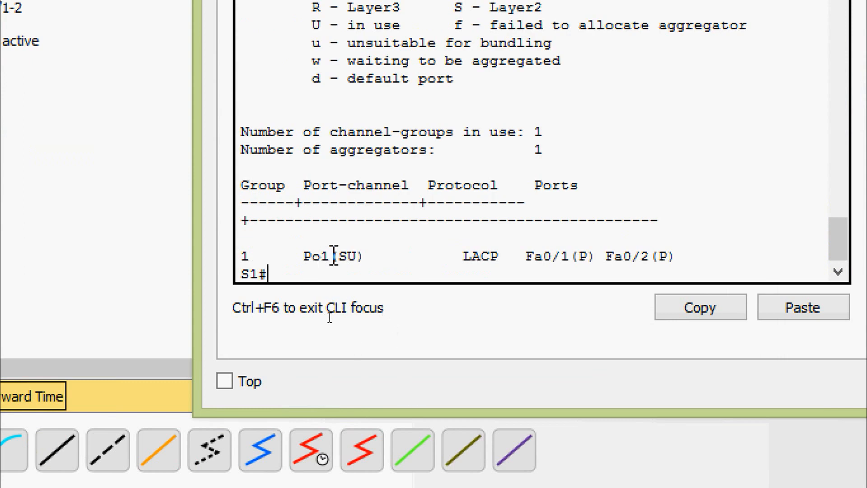
left_click_drag(338, 256, 359, 256)
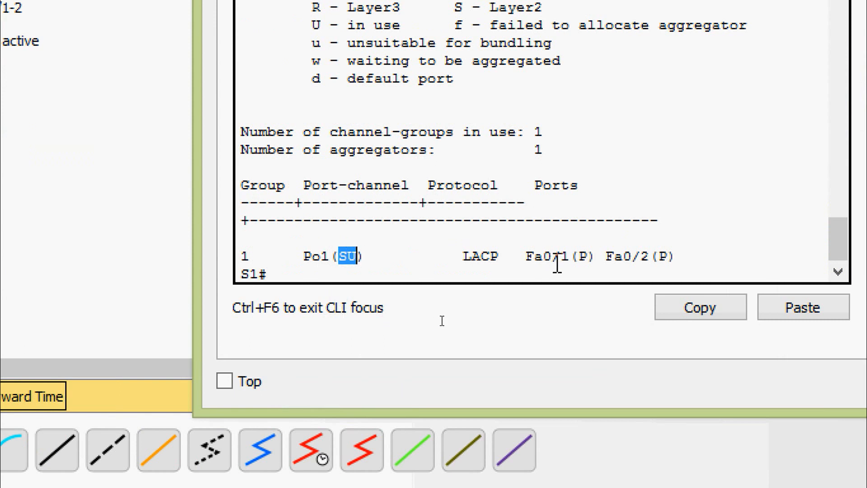
left_click_drag(580, 257, 587, 256)
left_click_drag(660, 254, 671, 255)
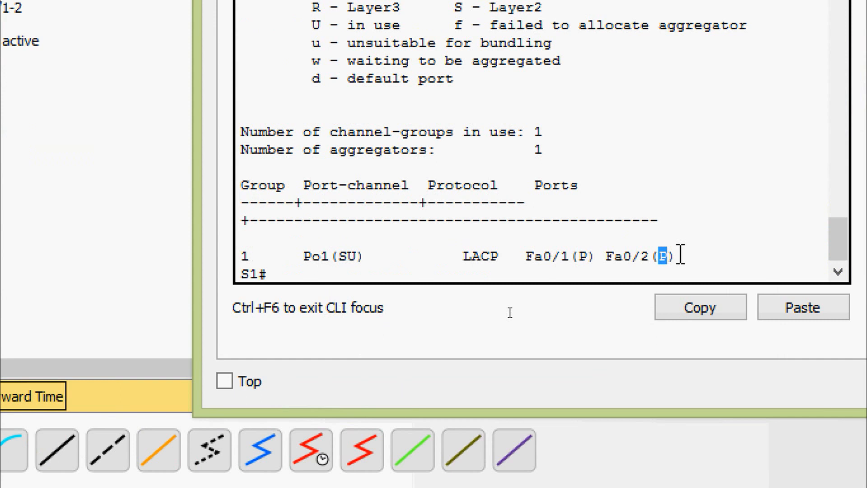
left_click(697, 236)
scroll(601, 222, "up", 3)
scroll(601, 222, "down", 3)
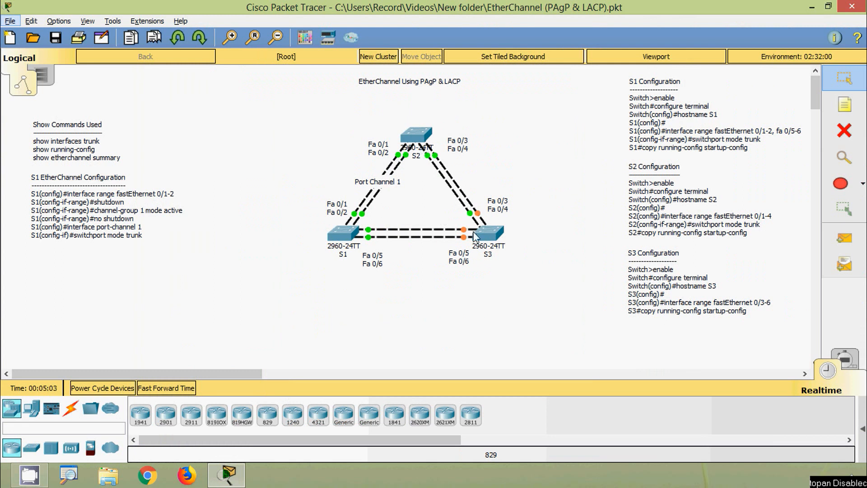
Step: Add a "Port Channel 2" note on the links between S2 and S3 and align its position
left_click(845, 105)
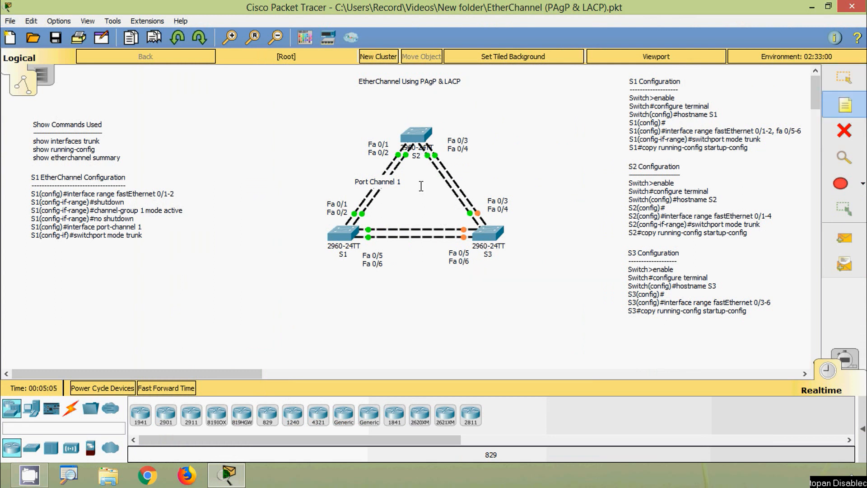
left_click(429, 180)
type("Pr")
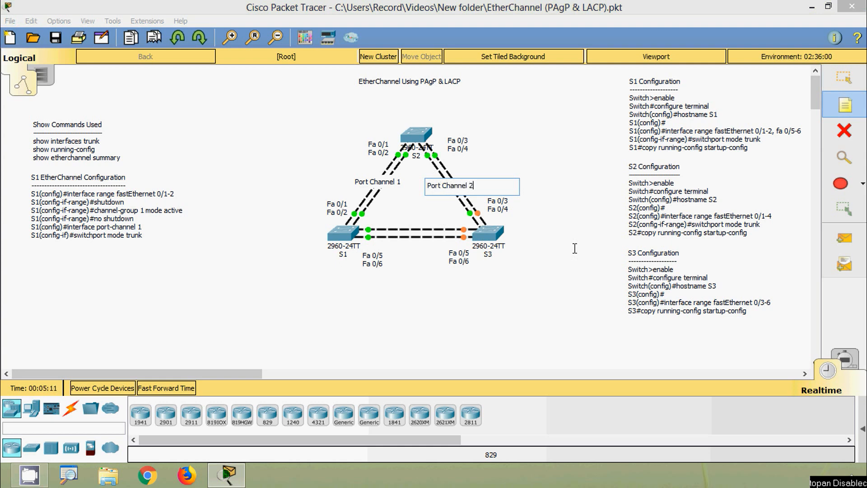
key("Escape")
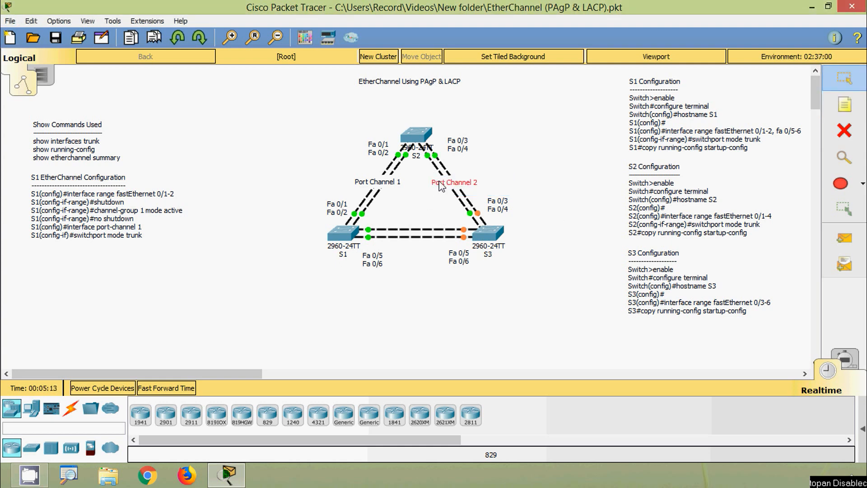
left_click_drag(439, 180, 438, 181)
left_click(522, 175)
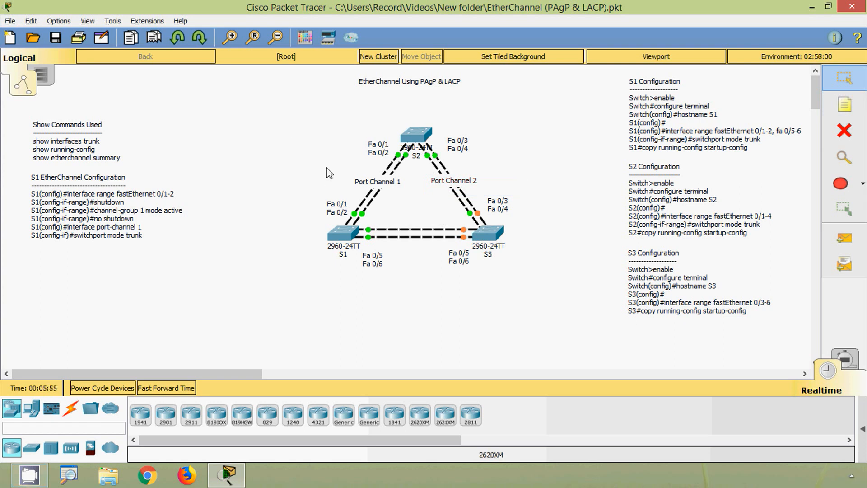
Step: Open S2's command line and bring up its user-mode prompt
left_click(415, 135)
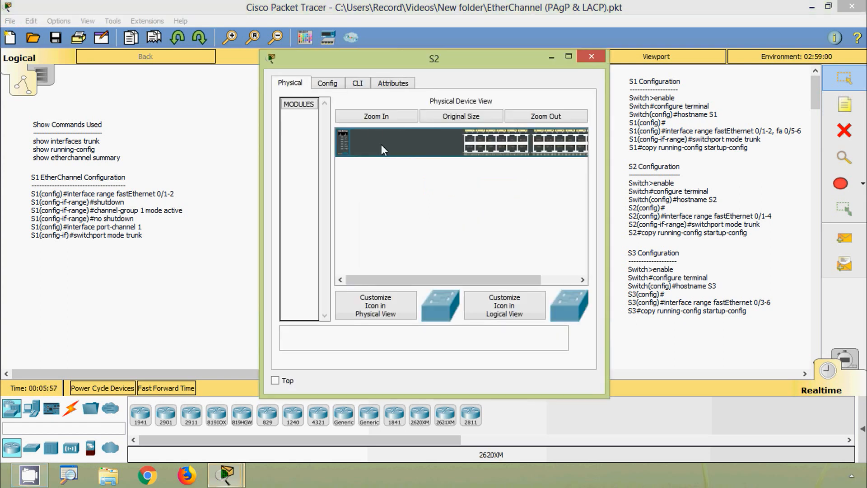
left_click(357, 84)
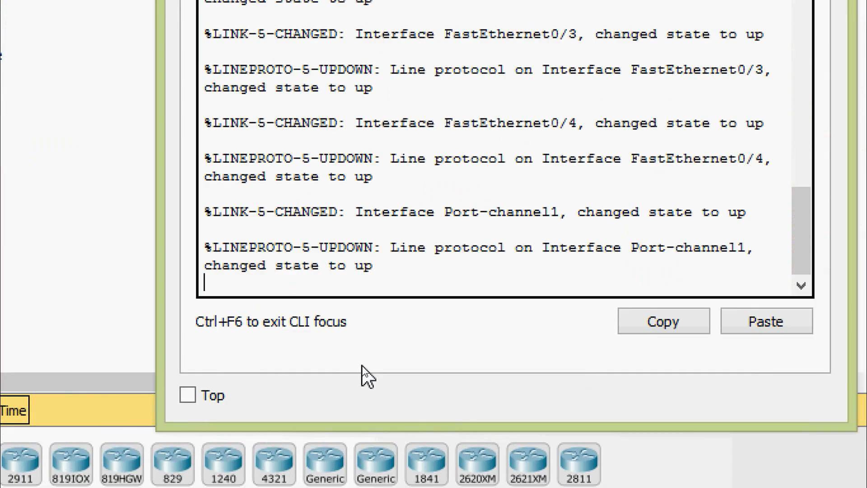
key("Return")
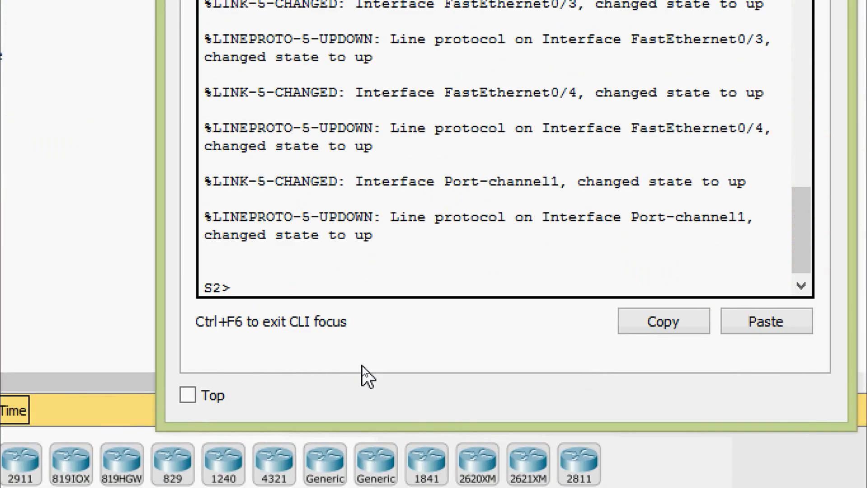
Step: Enter privileged mode on S2 and open global configuration with configure terminal
type("ena")
key("Tab")
key("Return")
type("conf")
key("Tab")
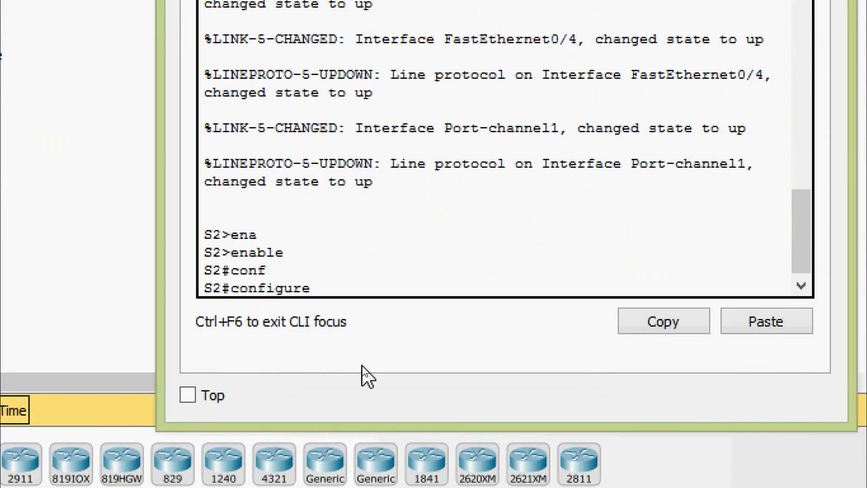
type("terminal")
key("Return")
Step: Select interface range fastEthernet 0/3-4 on S2 and shut both ports down
type("inter")
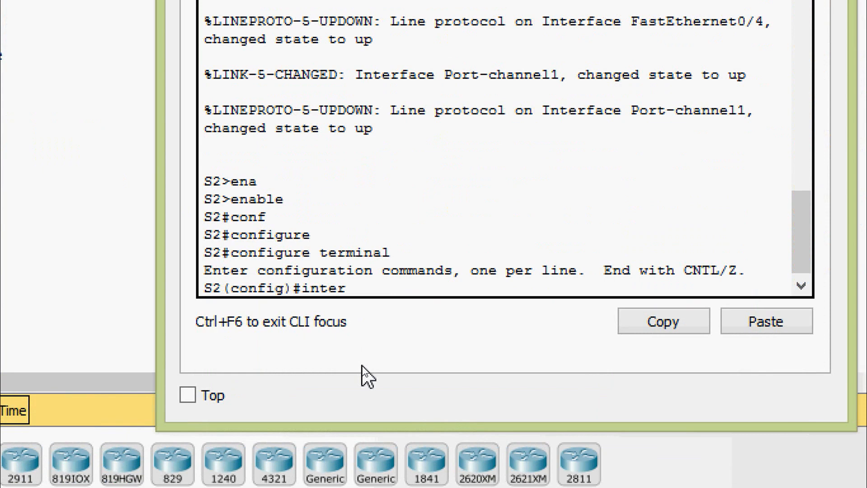
key("Tab")
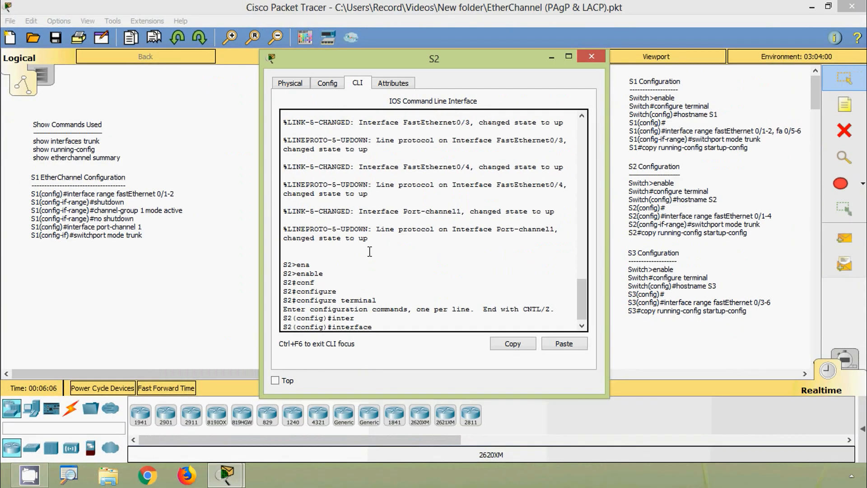
left_click(223, 153)
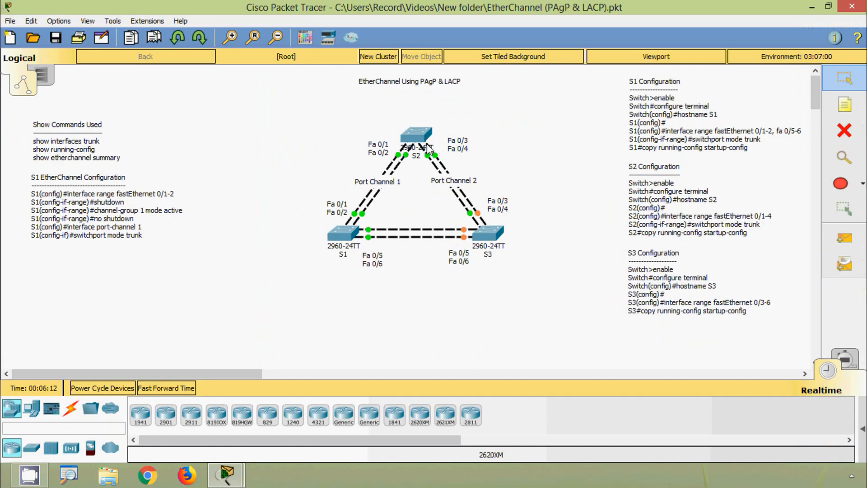
left_click(388, 123)
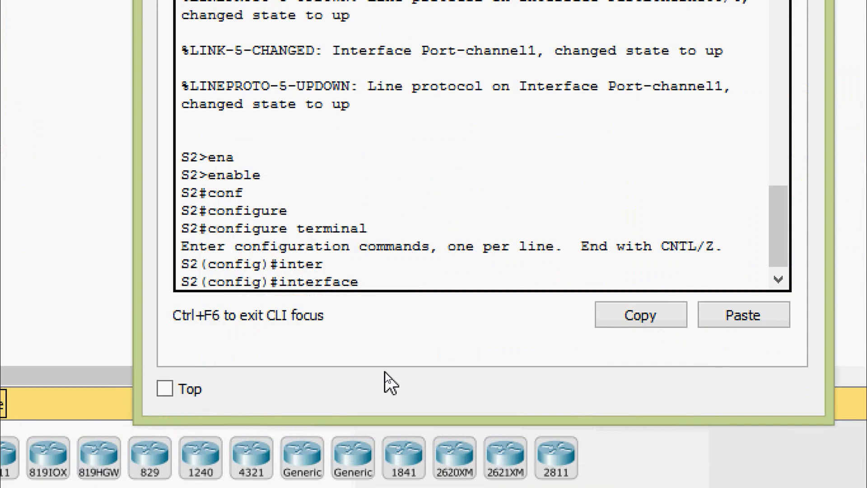
type("r")
key("Tab")
type("f")
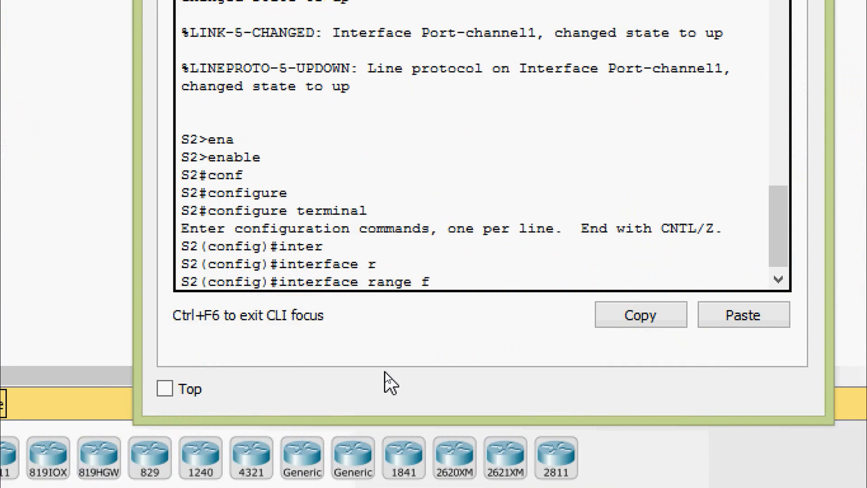
key("Tab")
type("0/")
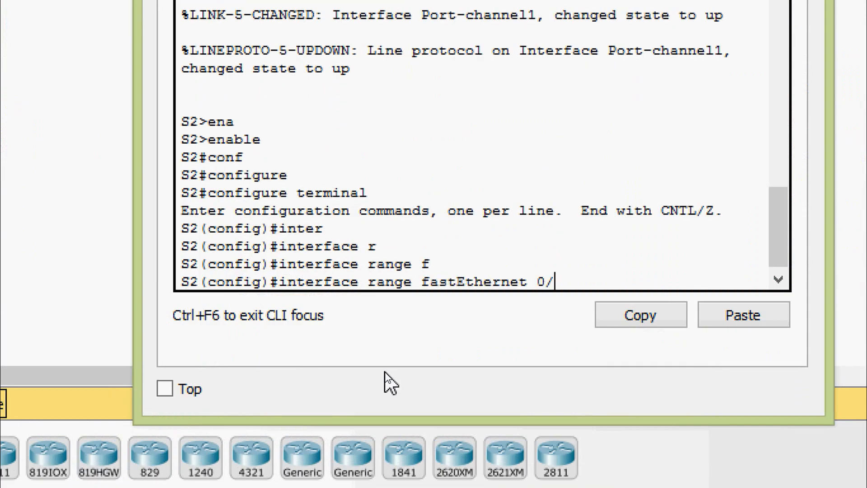
type("3-4")
key("Return")
type("shu")
key("Tab")
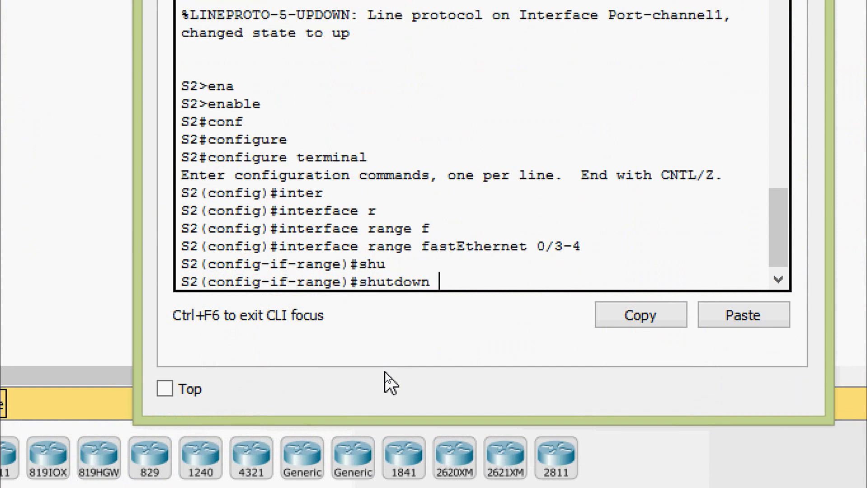
key("Return")
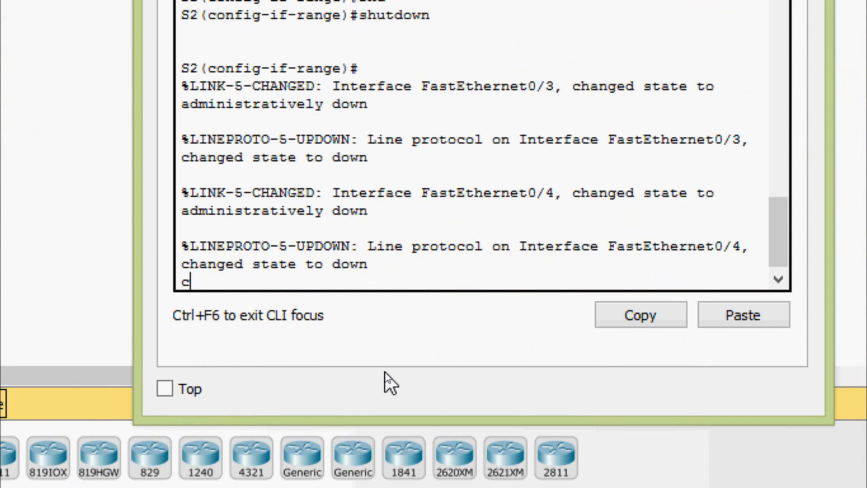
Step: Assign the selected port range to channel-group 2 in passive mode, listing the available mode options on the way
type("config-if-range)#chan")
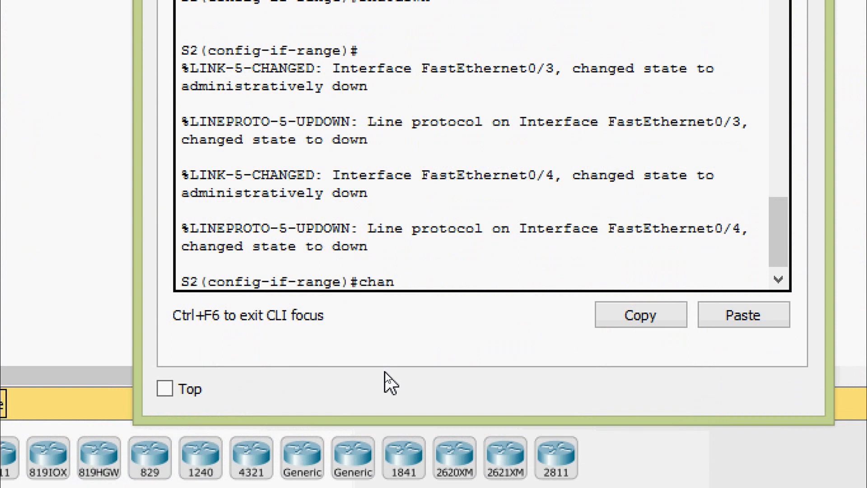
type("nel-g")
key("Tab")
type("2")
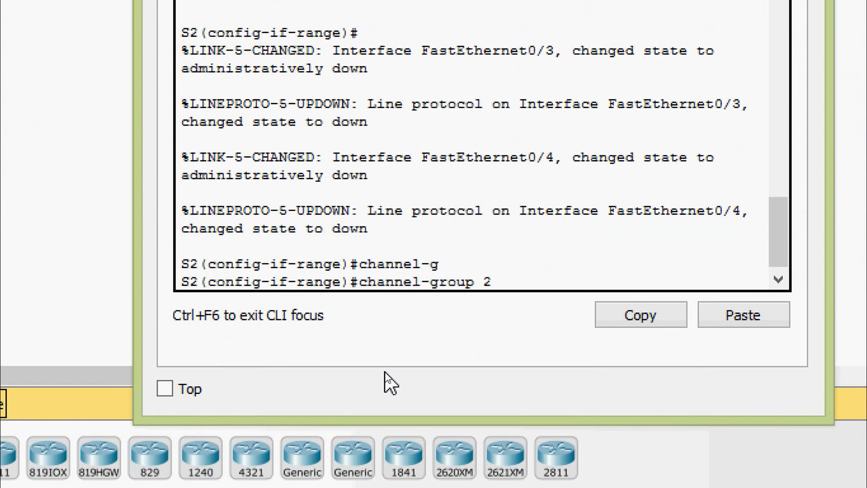
type(" ?mo")
key("Tab")
type("?")
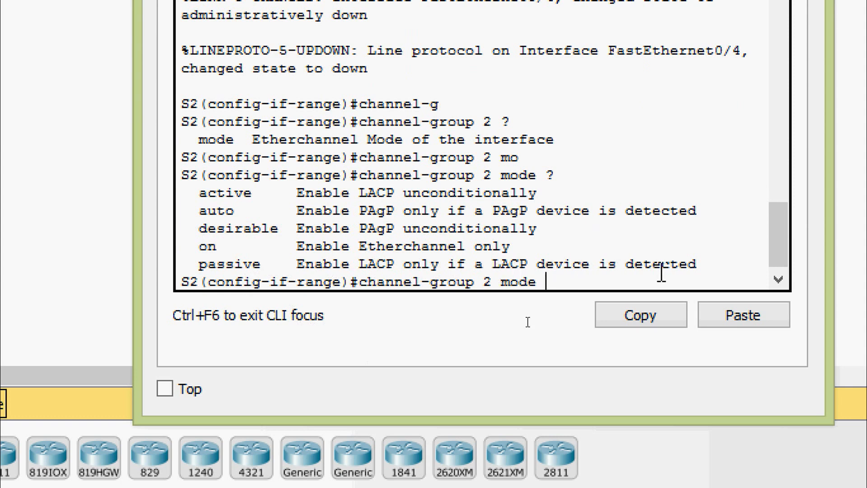
type("pas")
key("Tab")
key("Return")
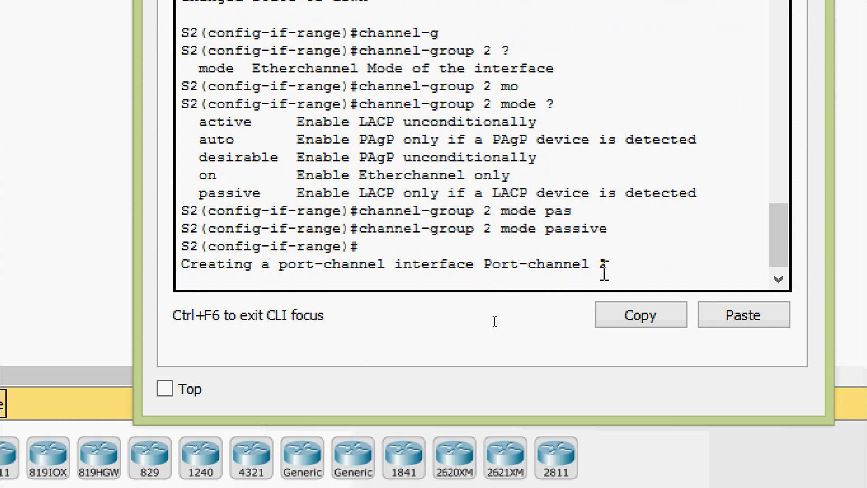
key("Return")
Step: Re-enable the port range with no shutdown and exit to global configuration mode
type("no sh")
key("Tab")
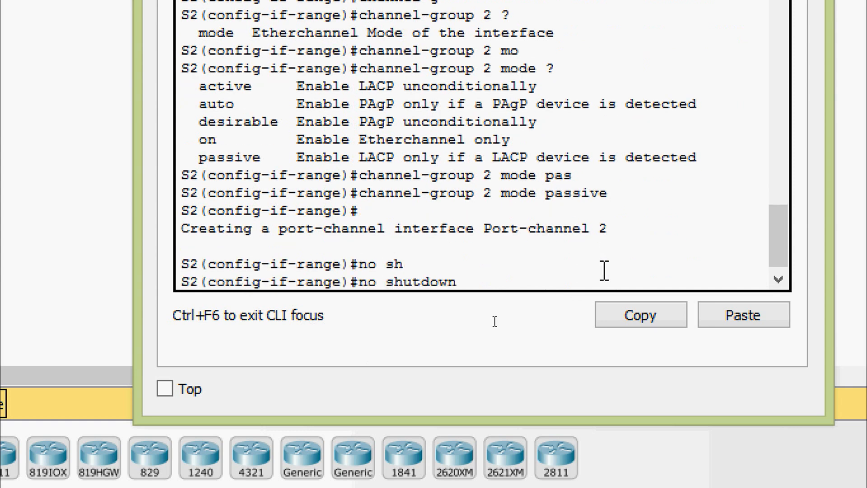
key("Return")
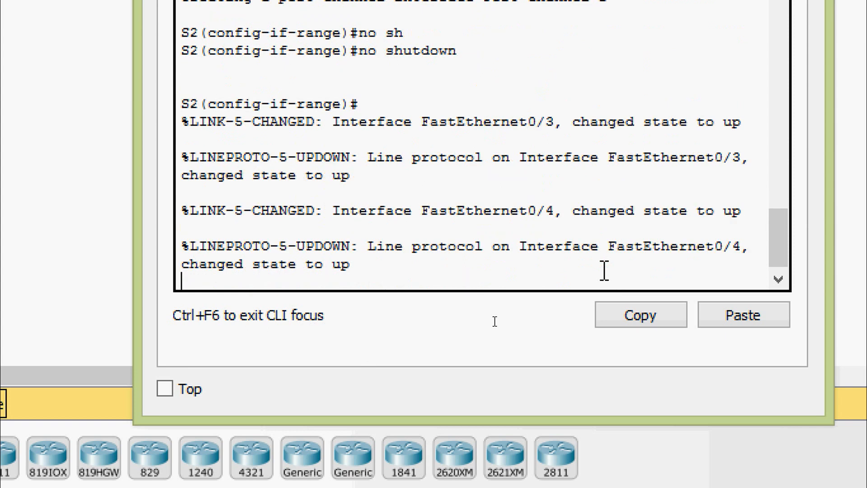
type("exit")
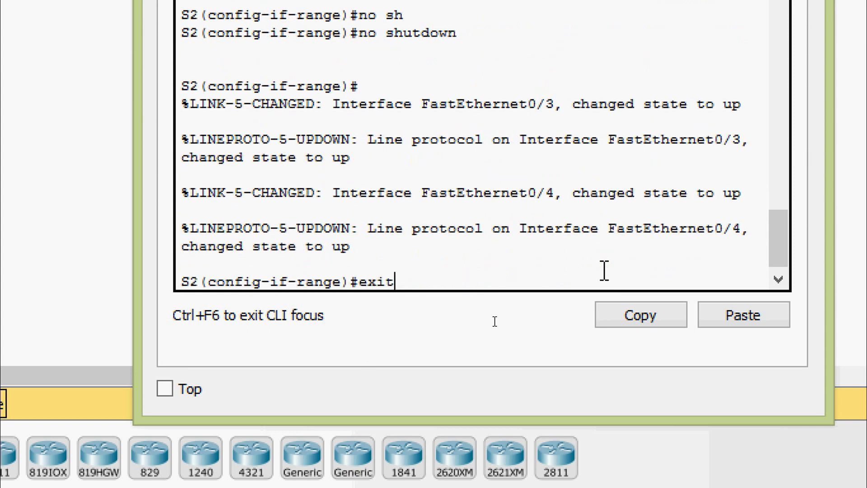
key("Return")
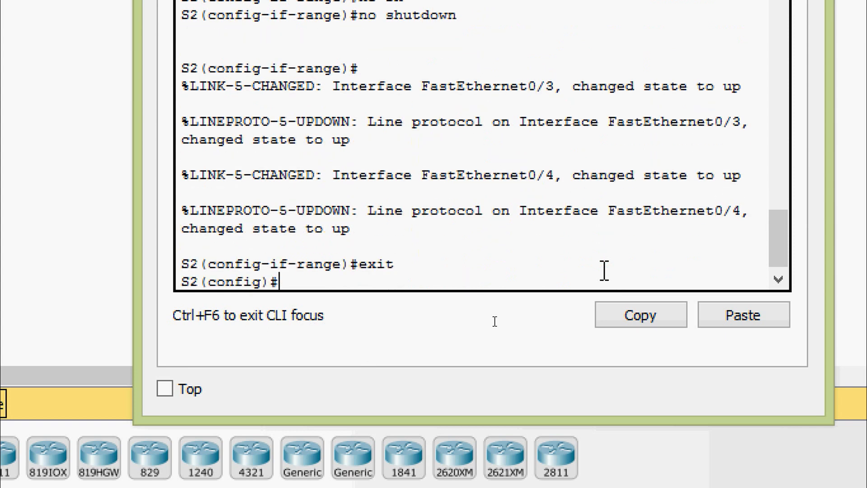
Step: Configure interface port-channel 2 on S2 with switchport mode trunk
type("inter")
key("Tab")
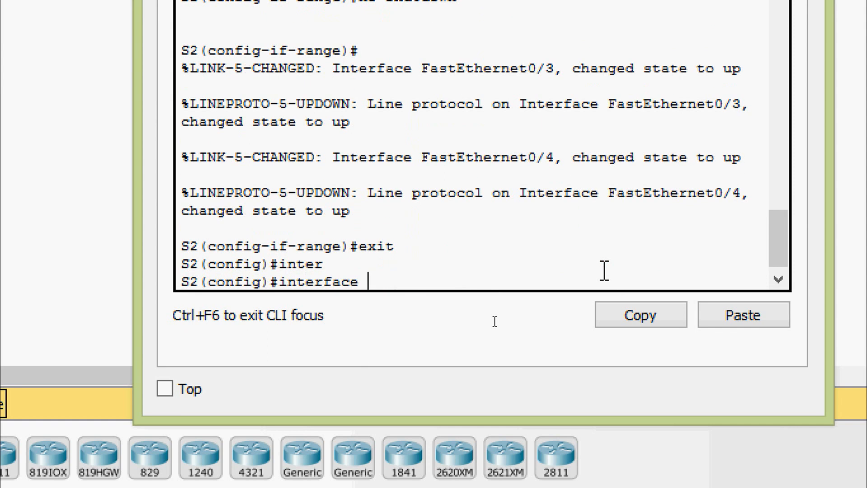
type("por")
key("Tab")
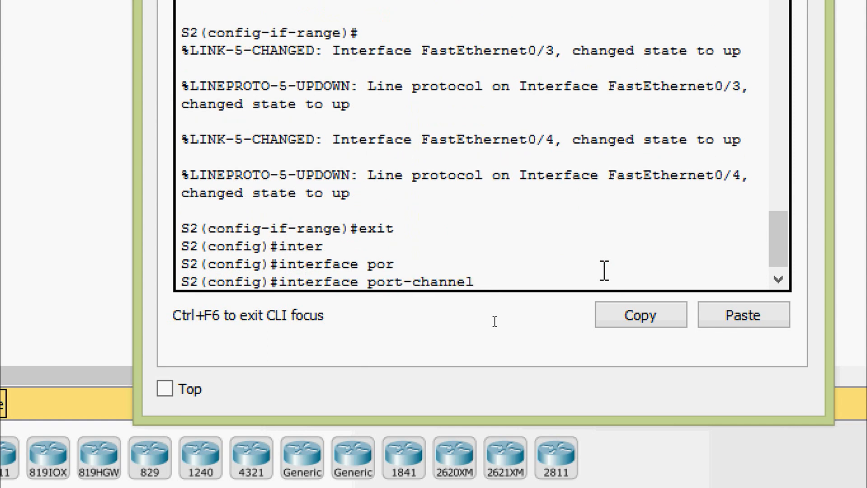
type("2")
key("Return")
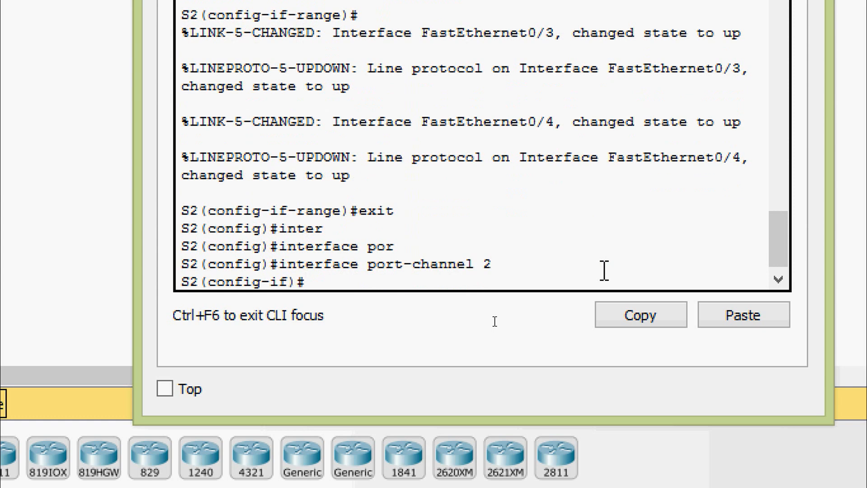
type("swi")
key("Tab")
type("mo")
key("Tab")
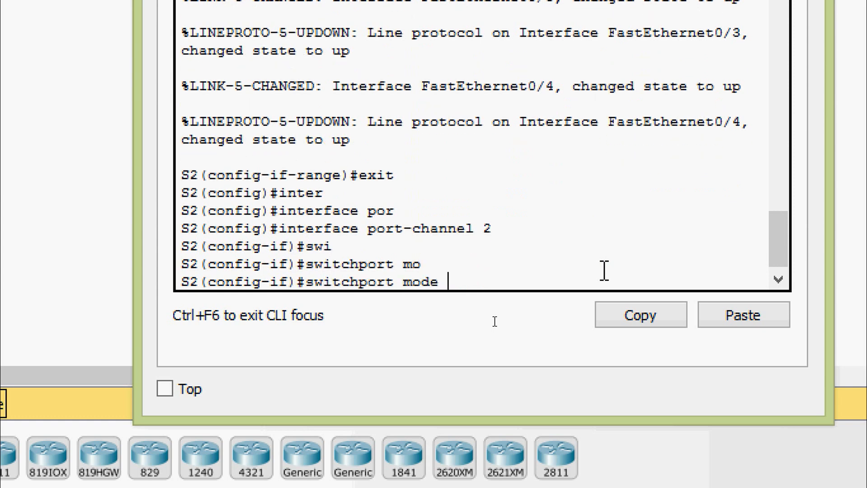
type("tr")
key("Tab")
key("Return")
key("Return")
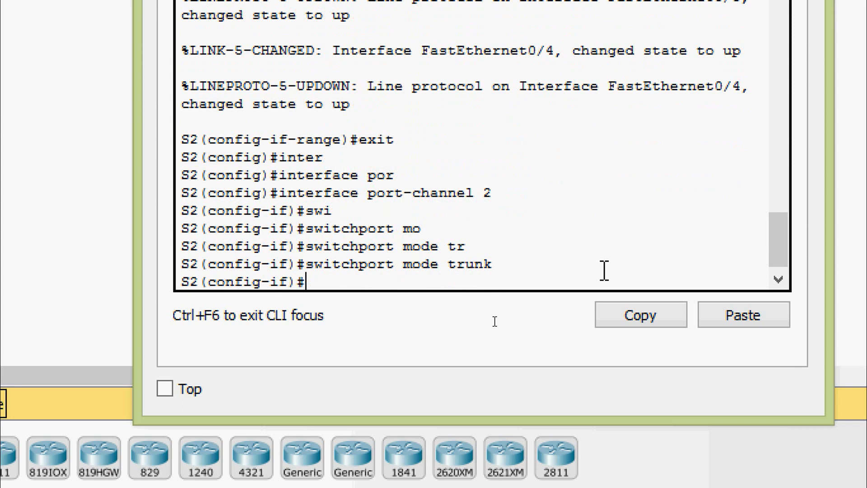
Step: Leave configuration mode and copy the running-config to the startup-config, accepting the default destination filename
key("ctrl+z")
type("cop")
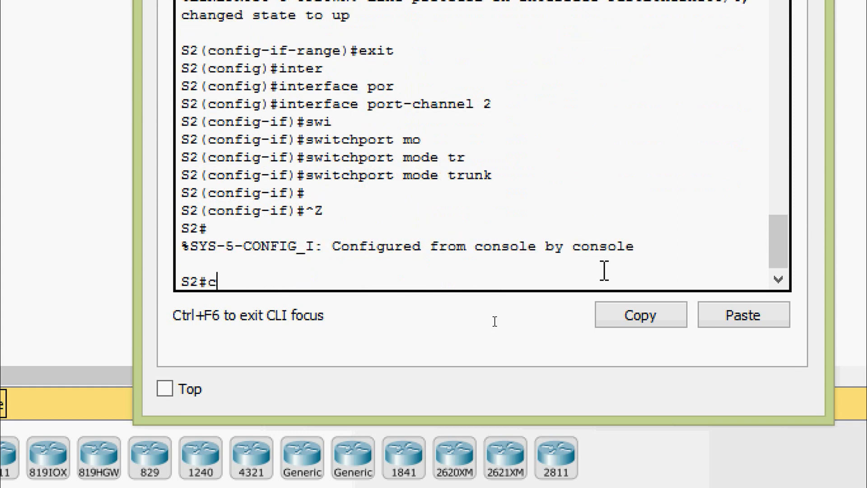
key("Tab")
type("r")
key("Tab")
type("st")
key("Tab")
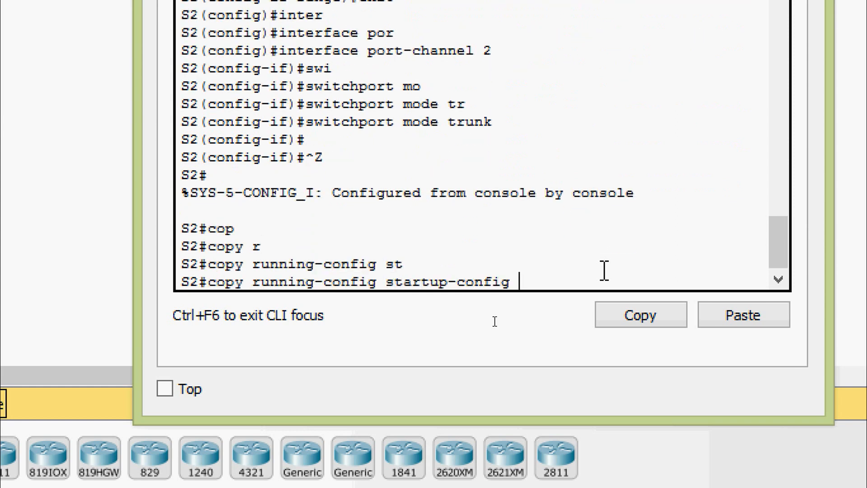
key("Return")
key("Return")
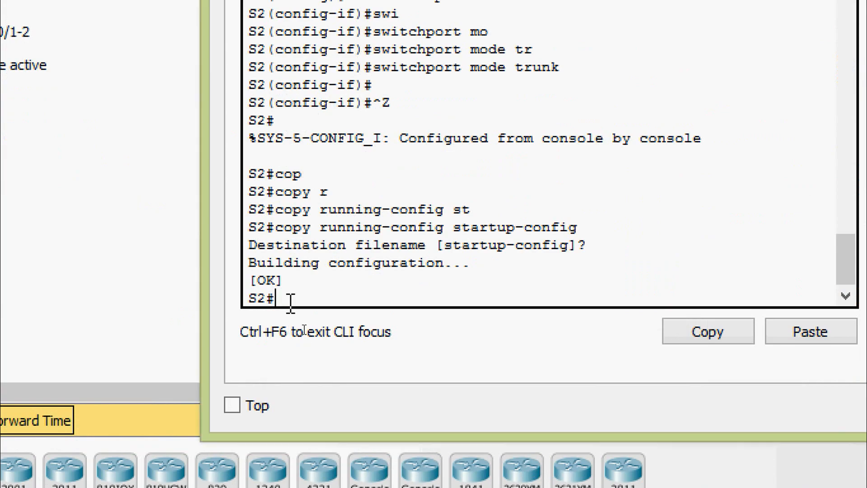
Step: Show S2's running configuration and examine the Port-channel2 interface entry
type("sh")
key("Tab")
type("ru")
key("Tab")
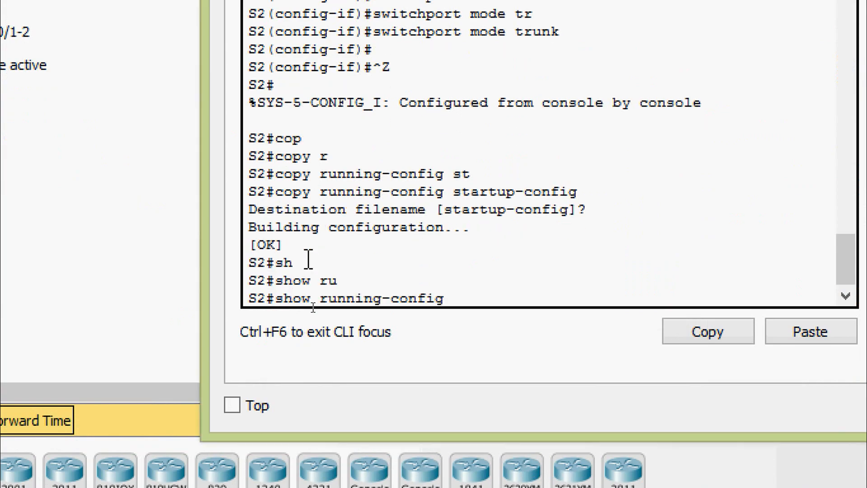
key("Return")
scroll(348, 217, "up", 4)
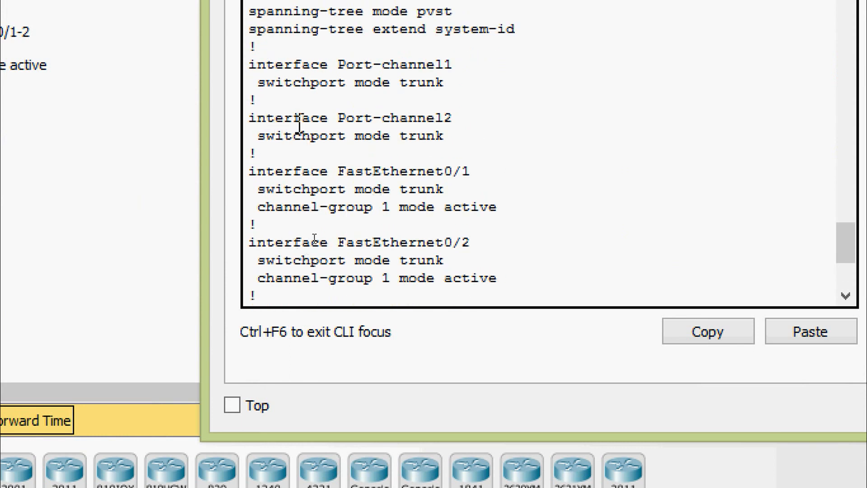
left_click_drag(336, 120, 445, 119)
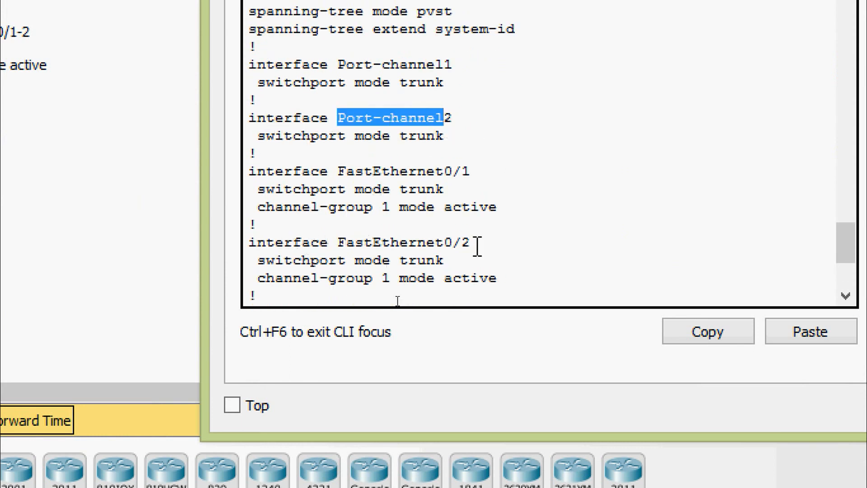
left_click(477, 244)
scroll(478, 247, "down", 3)
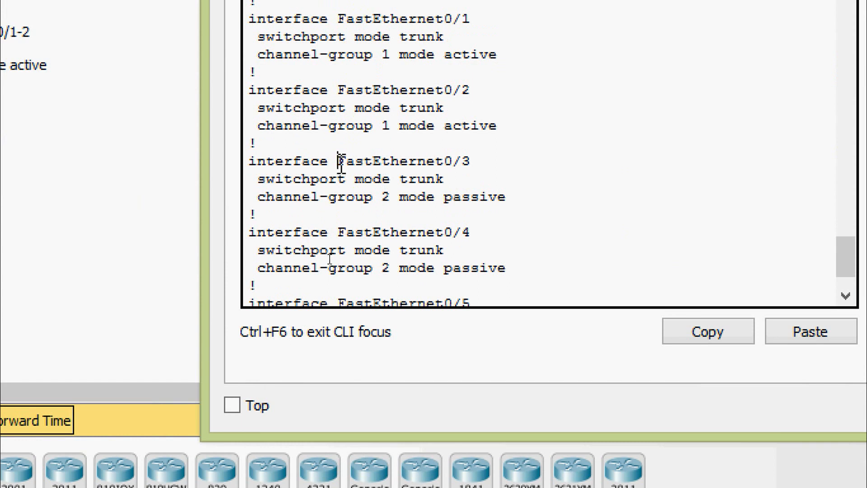
Step: Examine the channel-group settings of FastEthernet0/3 and FastEthernet0/4 in the running configuration
left_click_drag(338, 162, 479, 163)
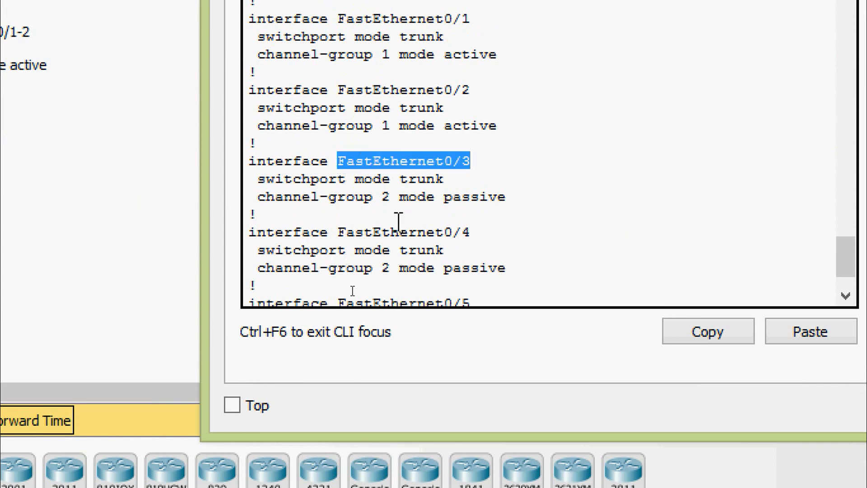
left_click(343, 235)
left_click_drag(342, 232, 472, 233)
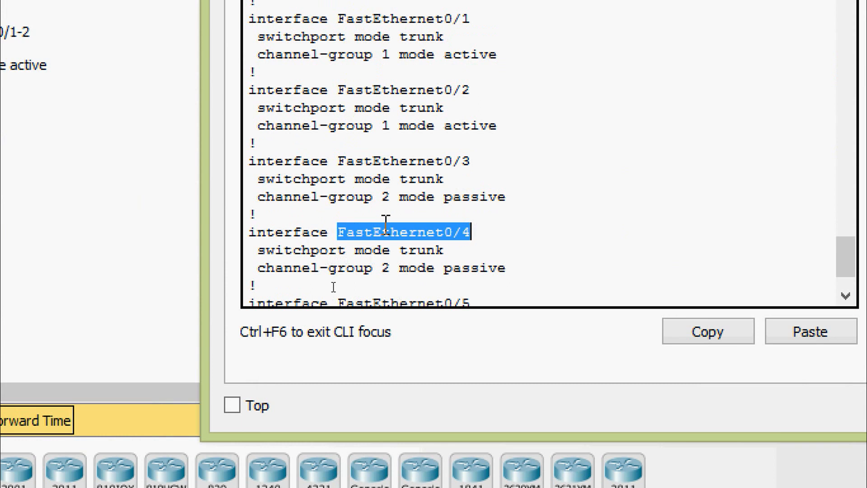
left_click_drag(258, 198, 393, 199)
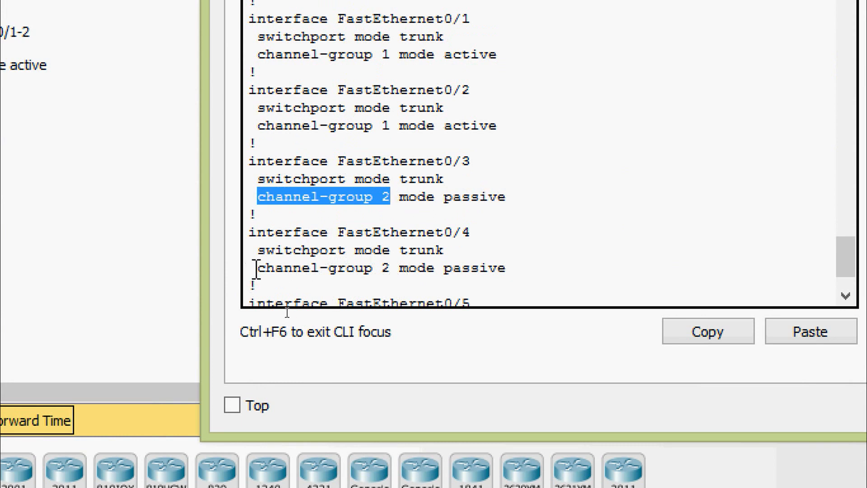
left_click_drag(256, 270, 527, 270)
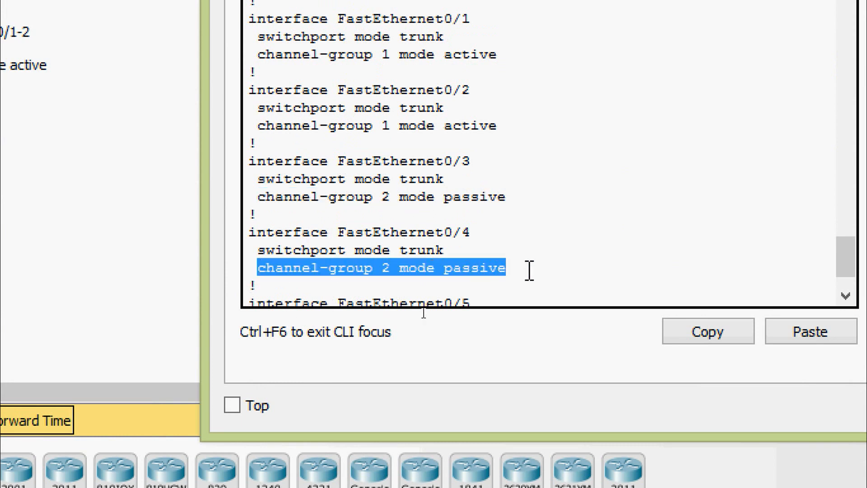
left_click(490, 249)
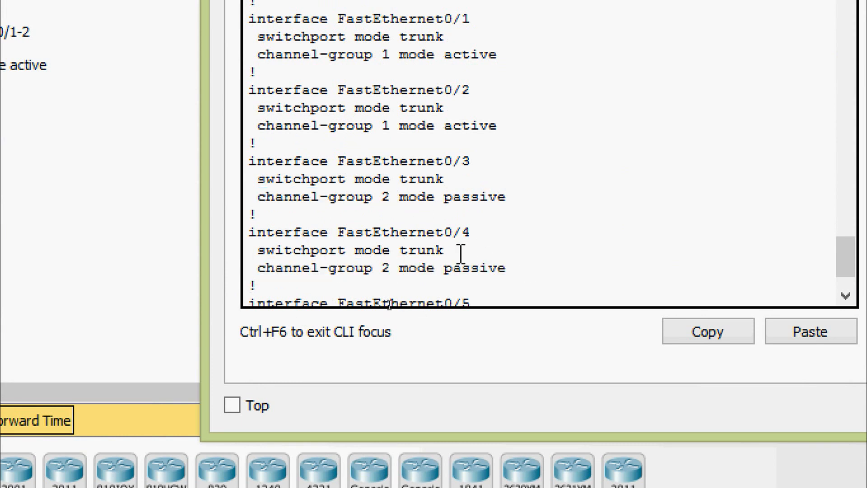
scroll(461, 253, "down", 2)
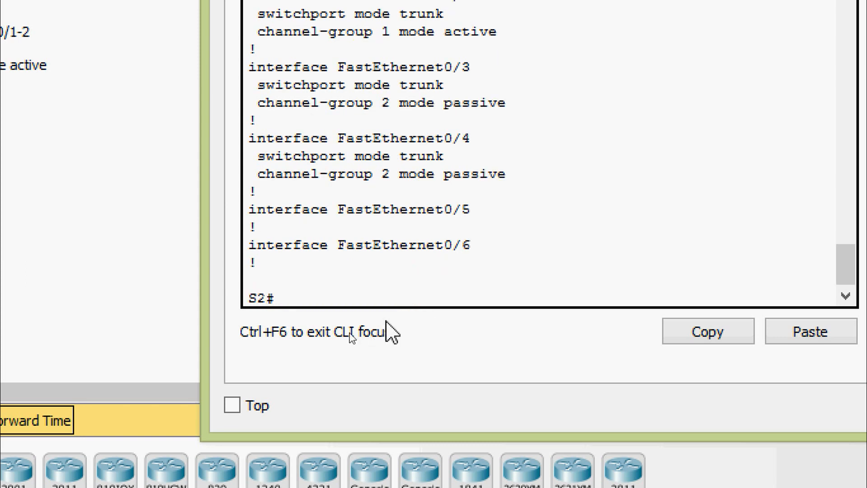
Step: Display the EtherChannel summary on S2
type("sh")
key("Tab")
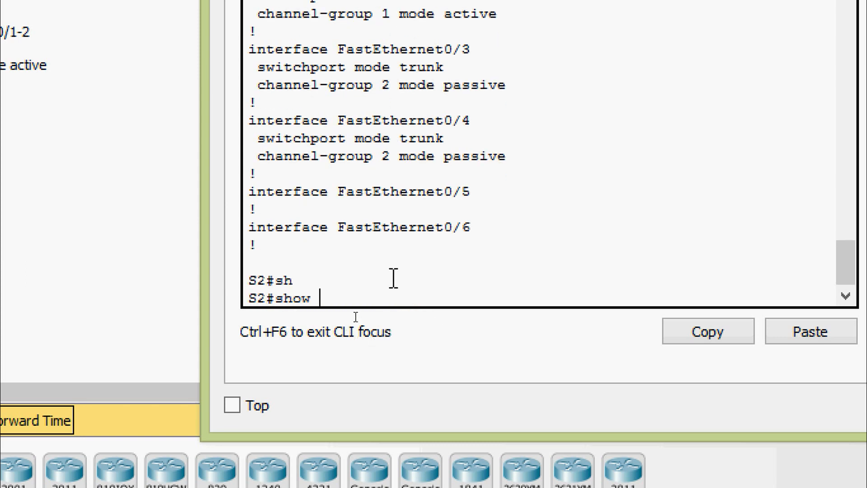
type("ether")
key("Tab")
type("su")
key("Tab")
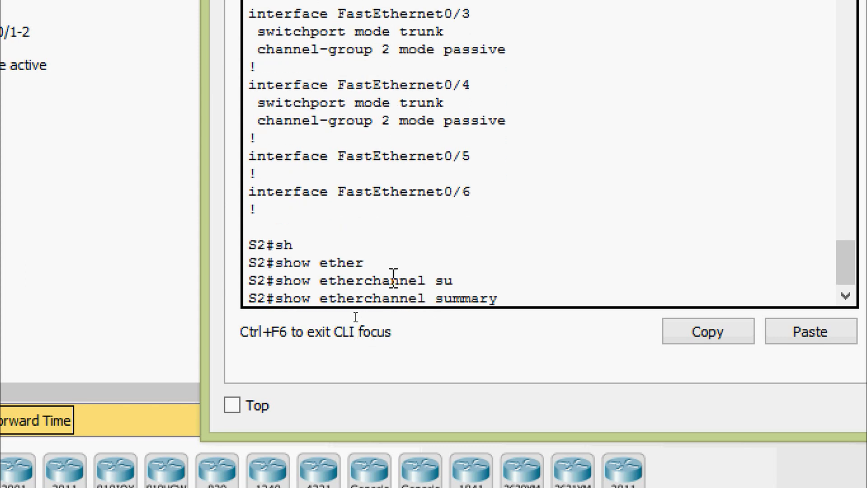
key("Return")
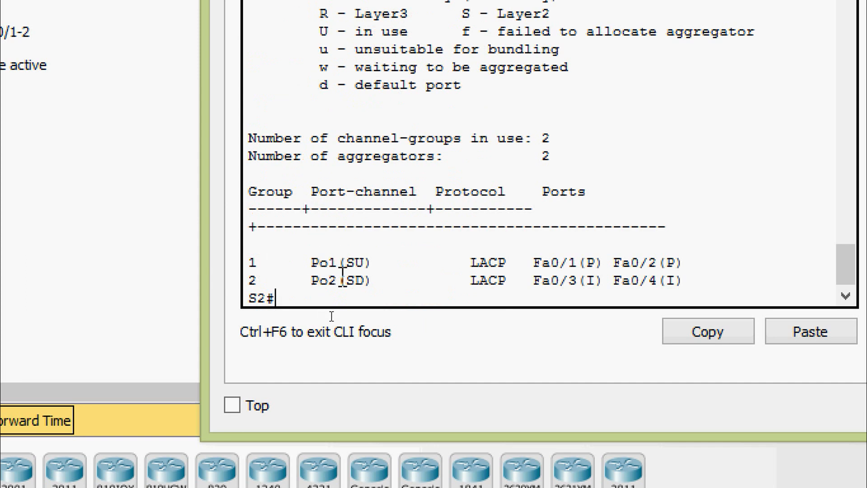
Step: Examine the Po2 status and the FastEthernet 0/3 and 0/4 port flags in the summary
left_click_drag(345, 278, 369, 278)
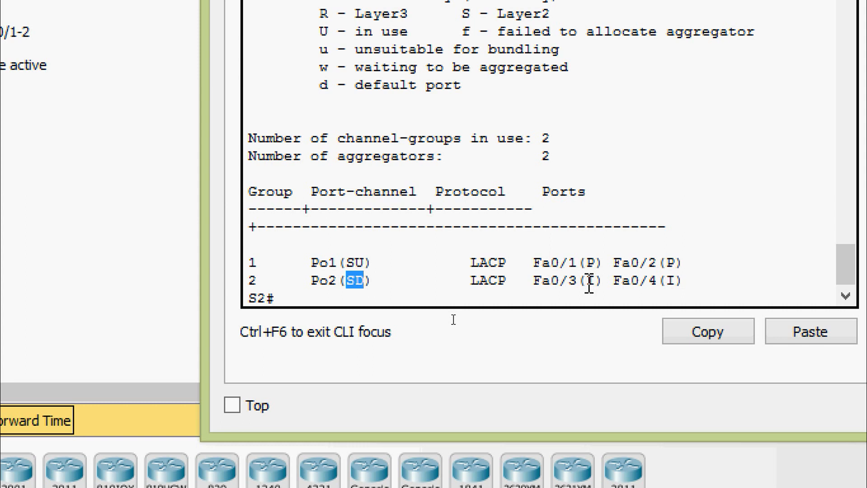
left_click_drag(586, 281, 596, 282)
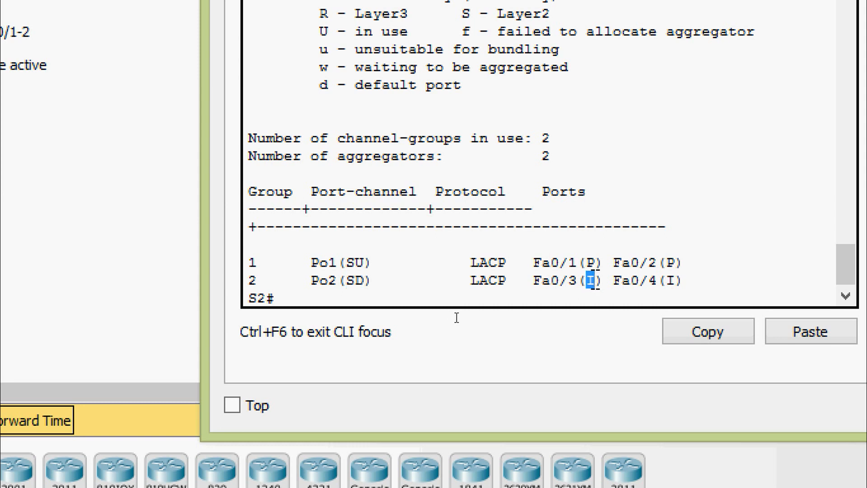
left_click(668, 281)
left_click_drag(668, 281, 675, 281)
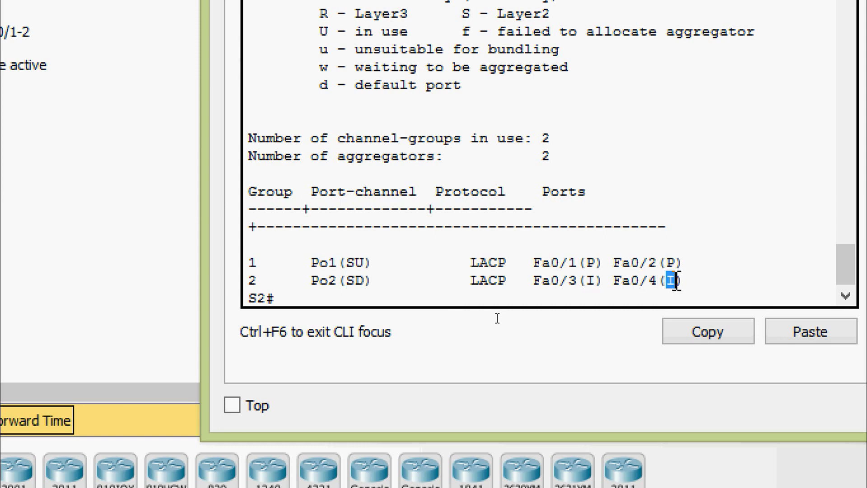
left_click(592, 277)
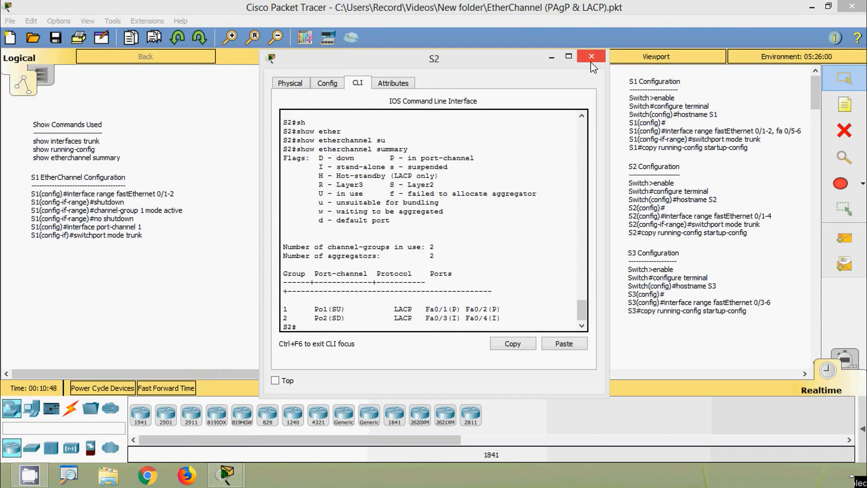
Step: Close S2's window and open the command line of switch S3
left_click(592, 56)
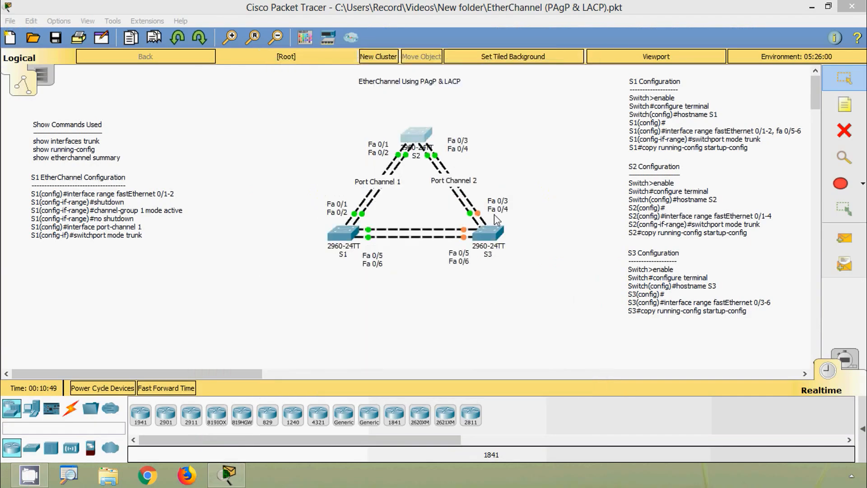
left_click(490, 233)
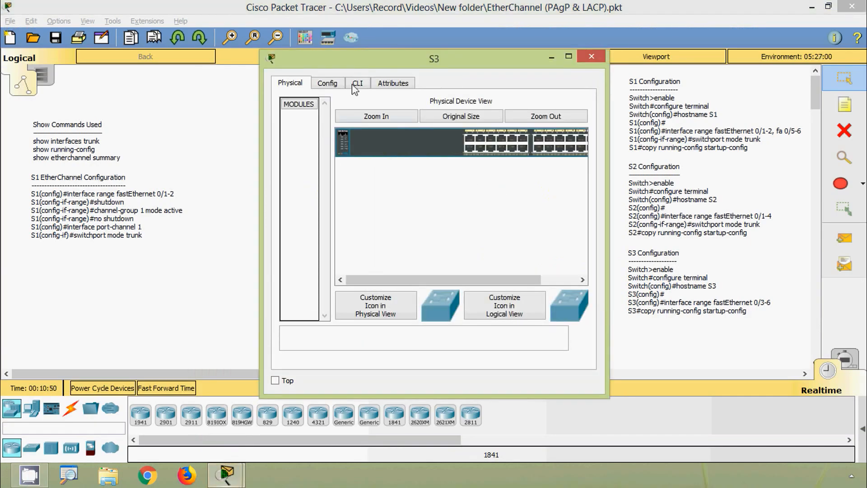
left_click(356, 84)
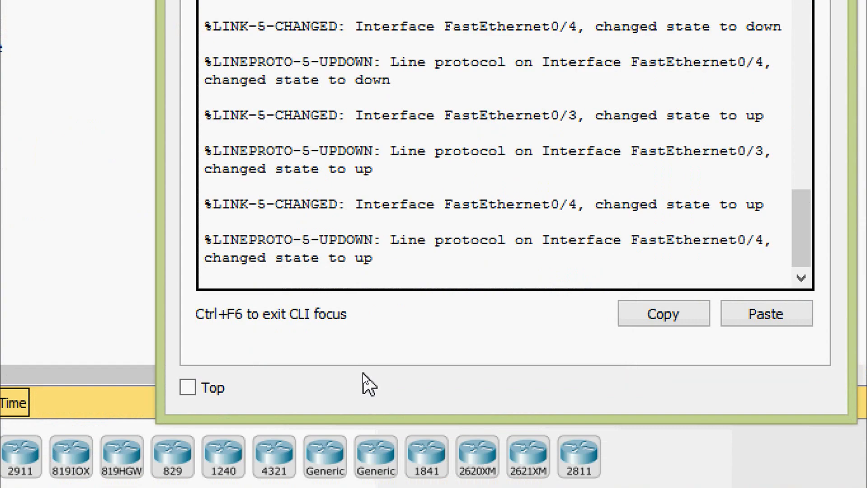
key("Return")
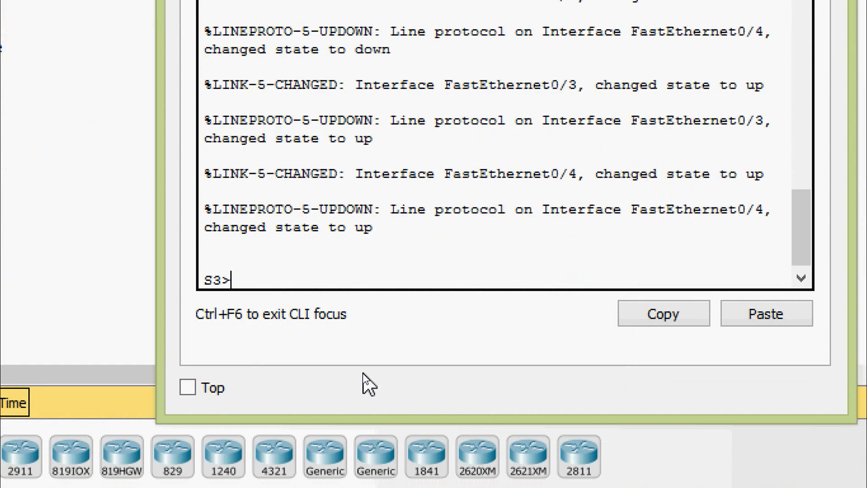
Step: Enter privileged EXEC mode and then global configuration mode on S3
type("ena")
key("Tab")
key("Return")
type("conf")
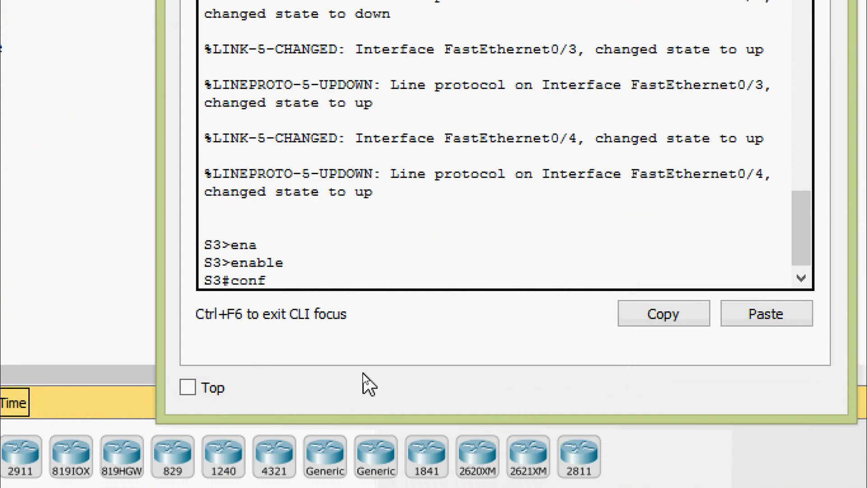
key("Tab")
type("t")
key("Tab")
key("Return")
key("Return")
Step: Select interface range FastEthernet 0/3-4 on S3 and shut the ports down
type("inter")
key("Tab")
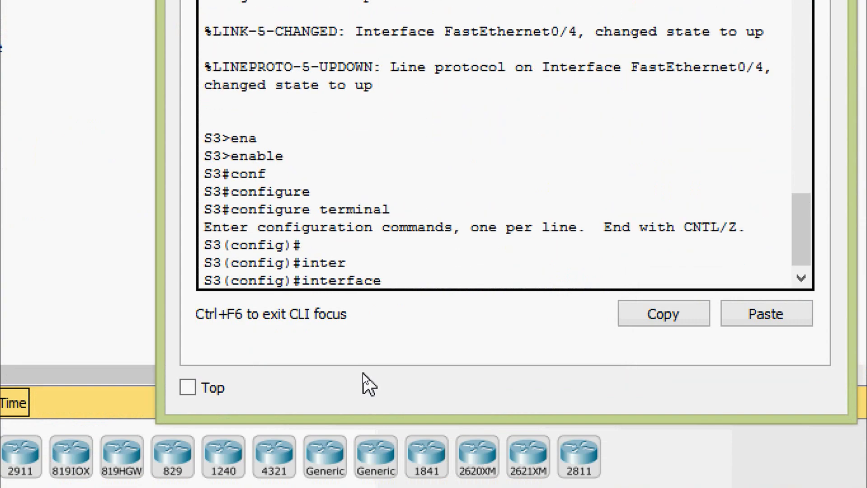
type("r")
key("Tab")
type("f")
key("Tab")
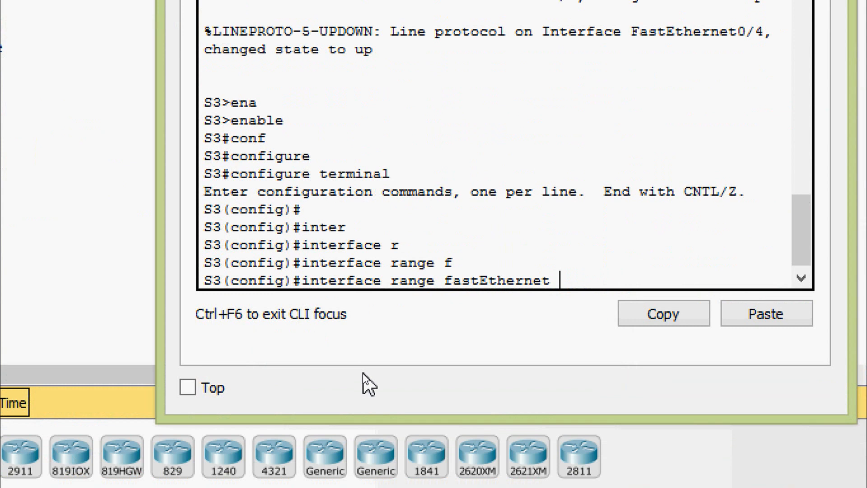
type("0/3-4")
key("Return")
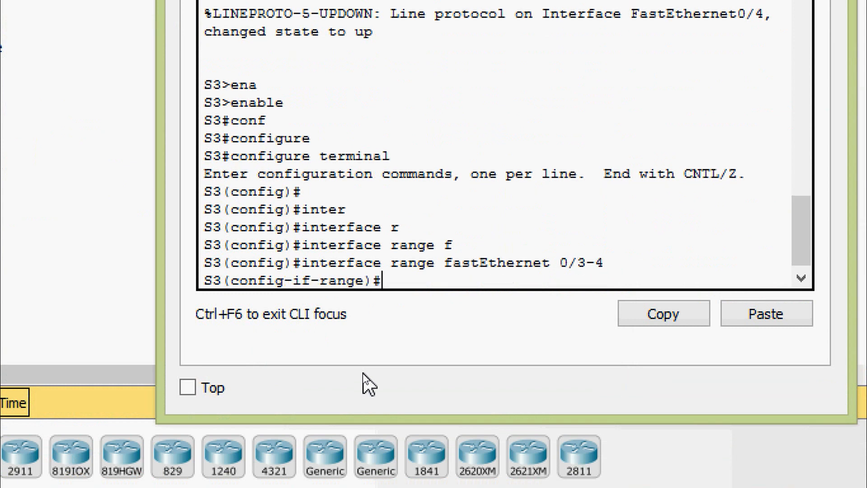
type("sh")
key("Tab")
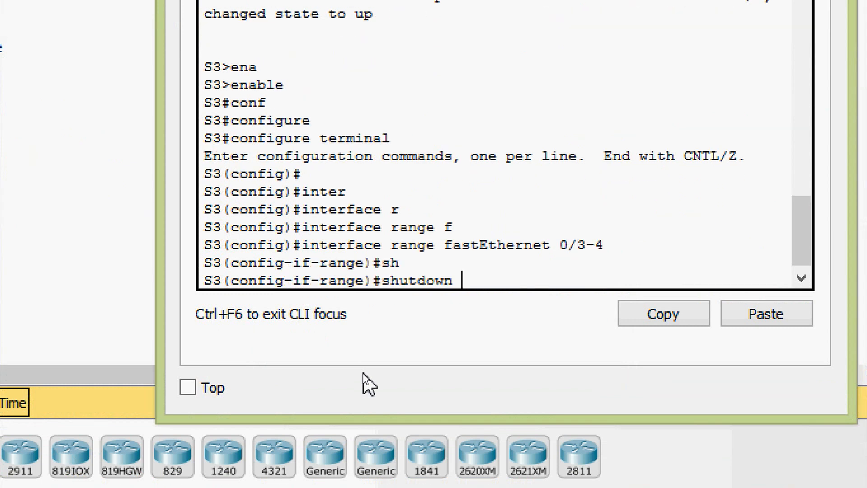
key("Return")
key("Return")
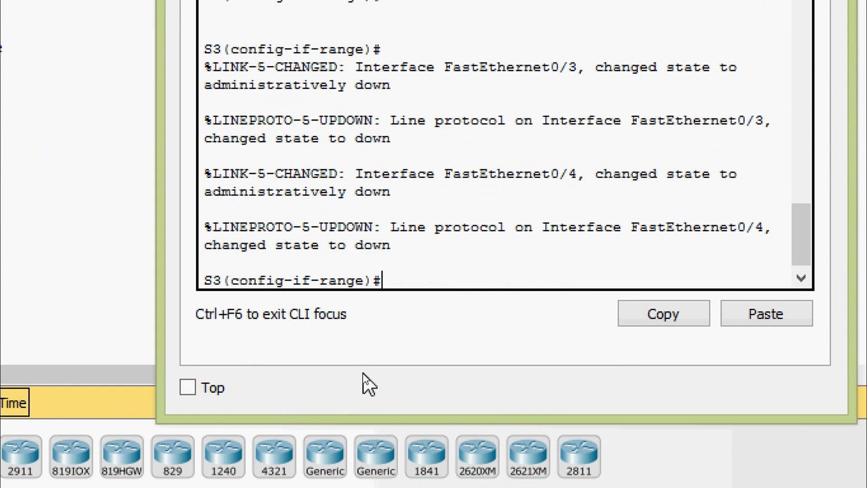
Step: List the available channel-group modes and assign the FastEthernet 0/3-4 range to channel-group 2 in active mode
type("channel-g")
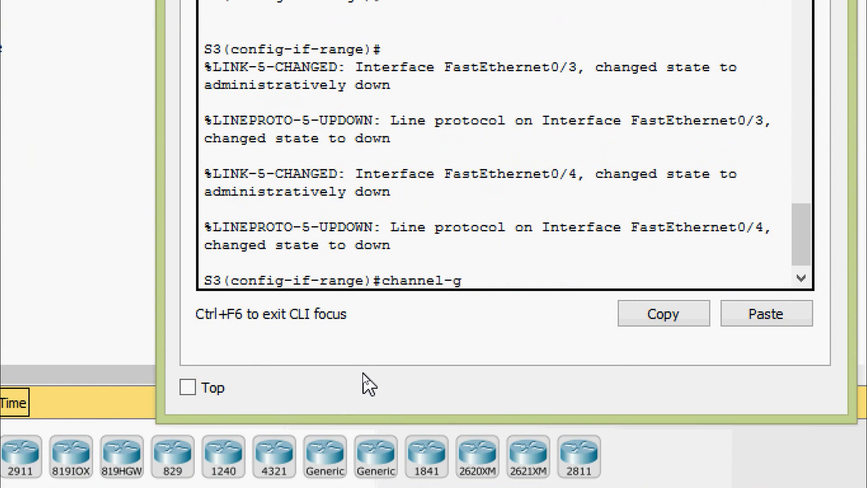
key("Tab")
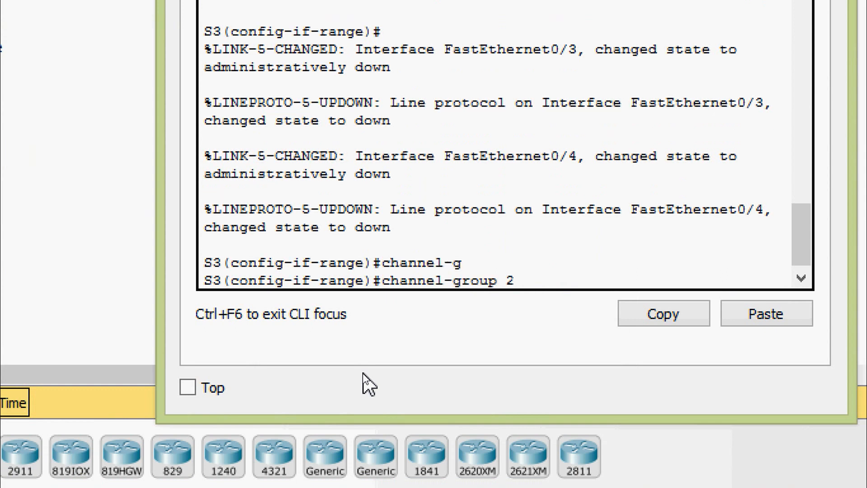
type("2 mod")
key("Tab")
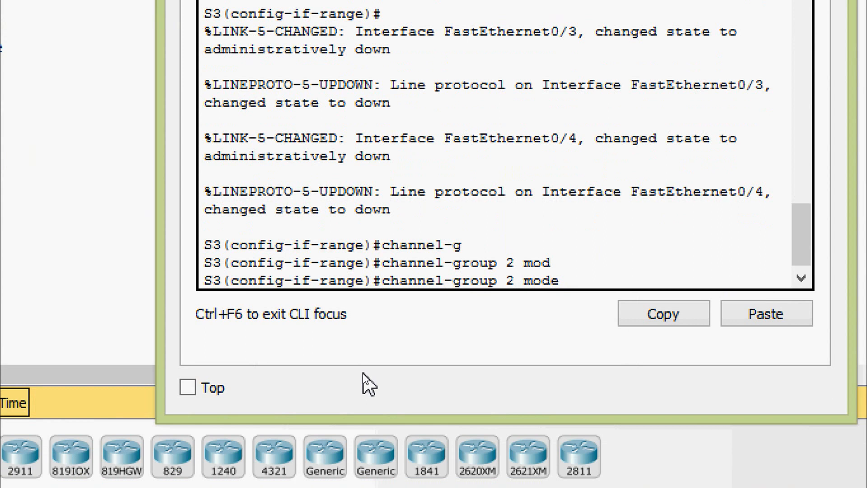
type("?")
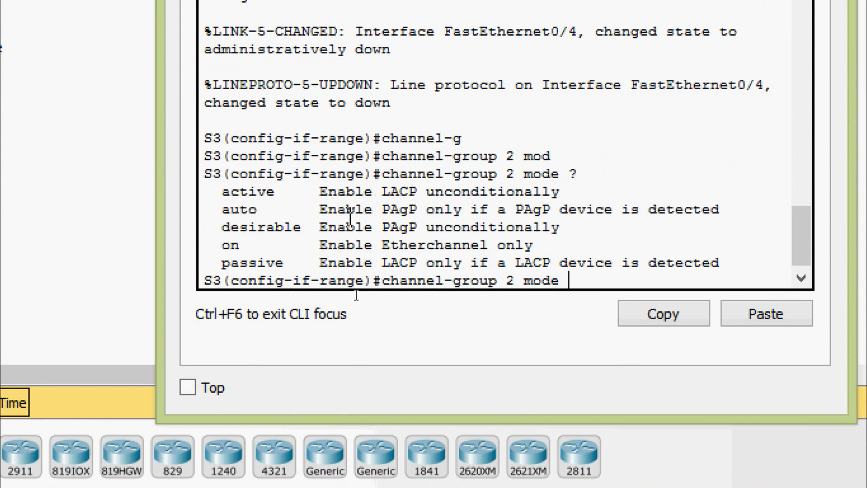
type("acti")
key("Tab")
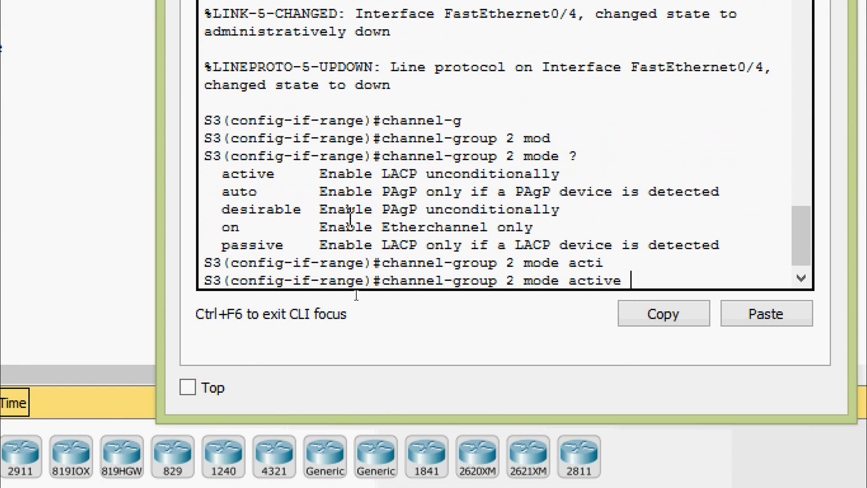
key("Return")
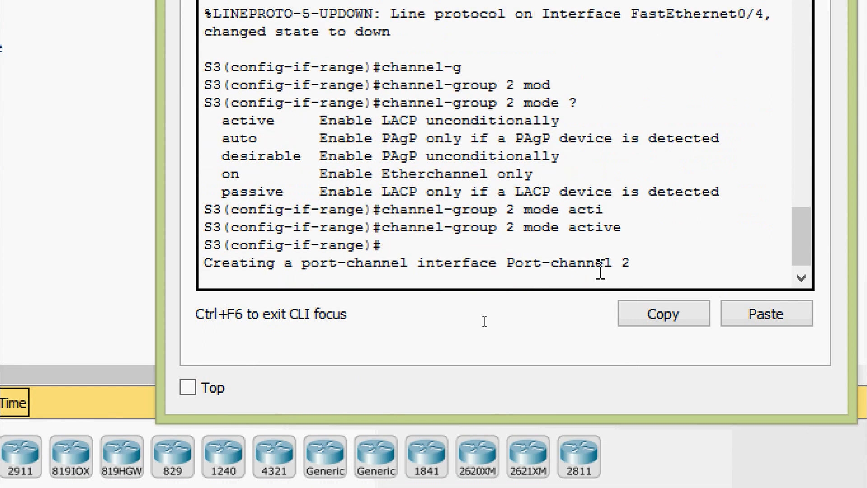
key("Return")
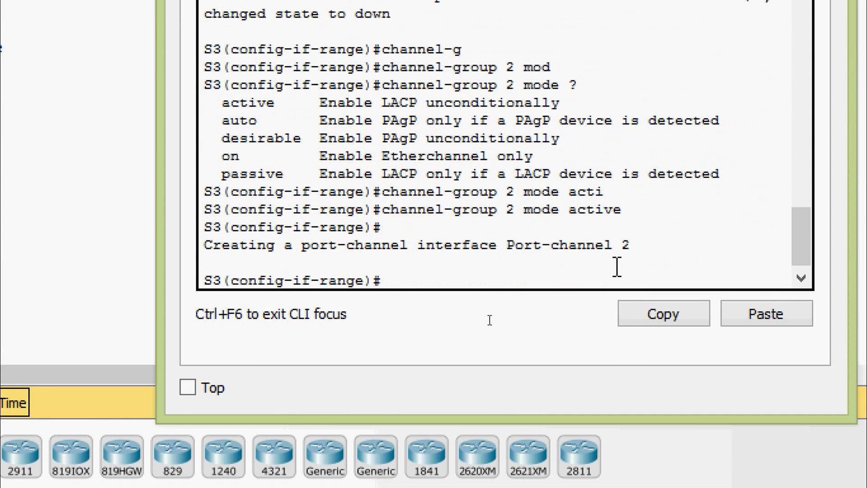
Step: Re-enable S3's FastEthernet 0/3-4 with no shutdown and exit the interface range configuration
type("no shu")
key("Tab")
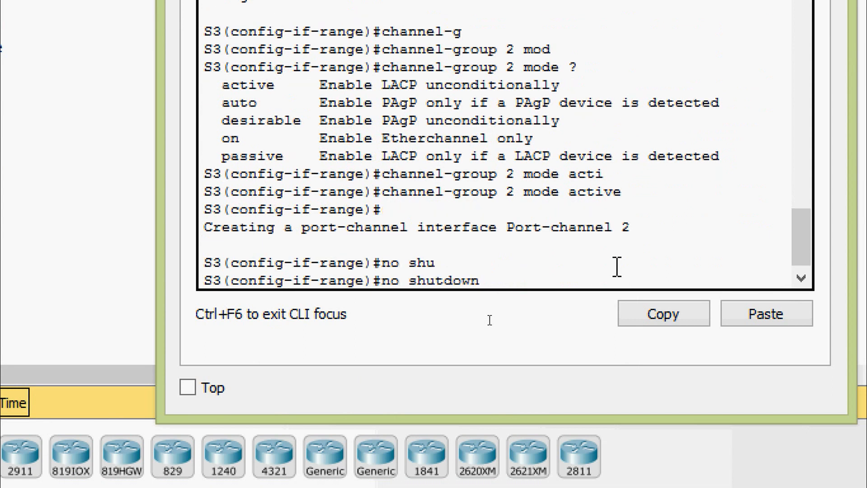
key("Return")
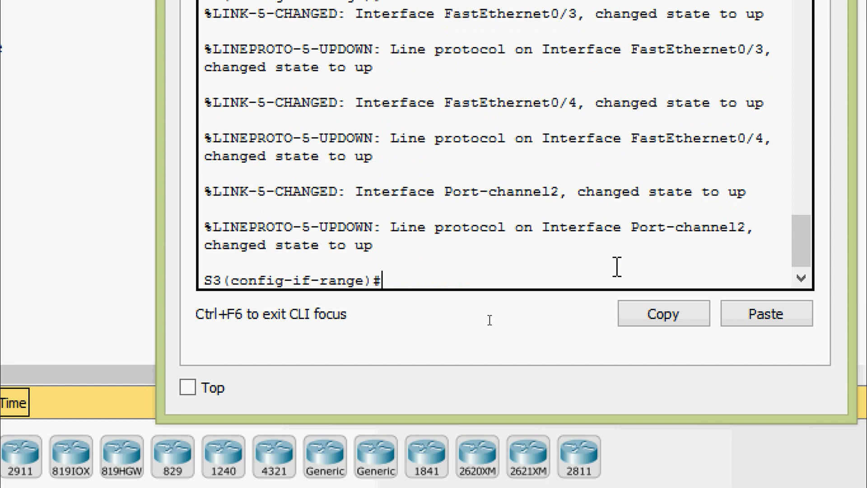
type("exir")
key("BackSpace")
type("t")
key("Return")
Step: Configure interface port-channel 2 on S3 with switchport mode trunk
type("inter")
key("Tab")
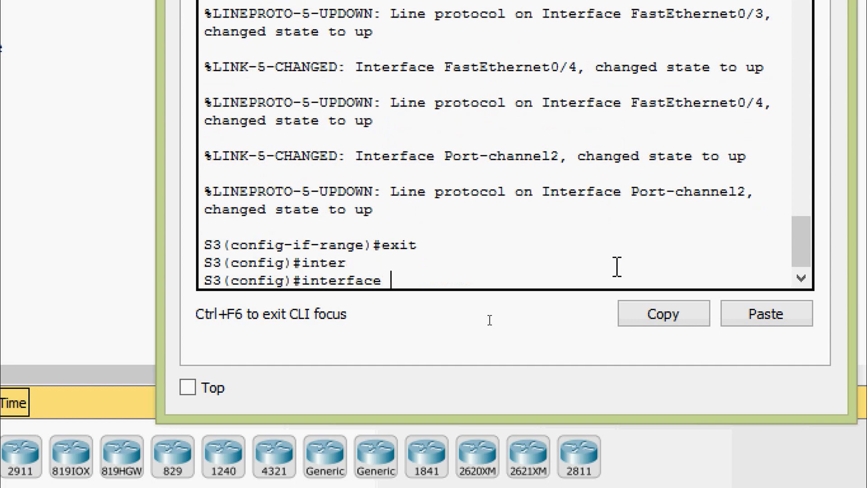
type("por")
key("Tab")
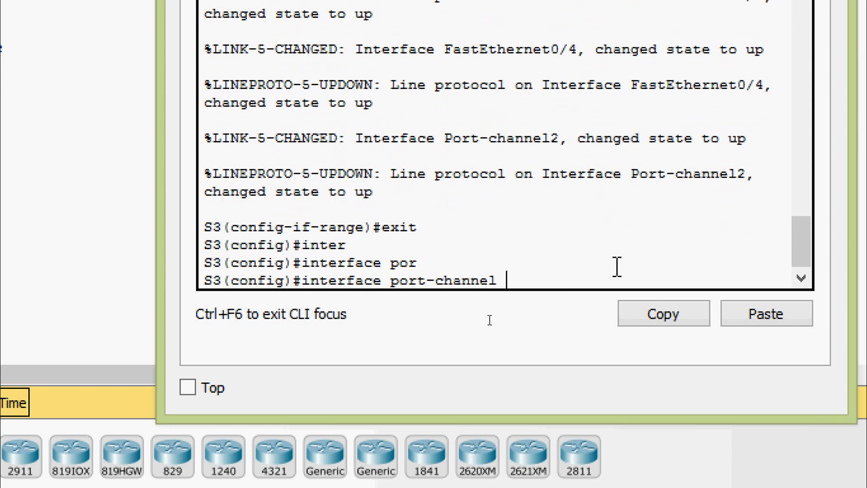
type("2")
key("Return")
type("sw")
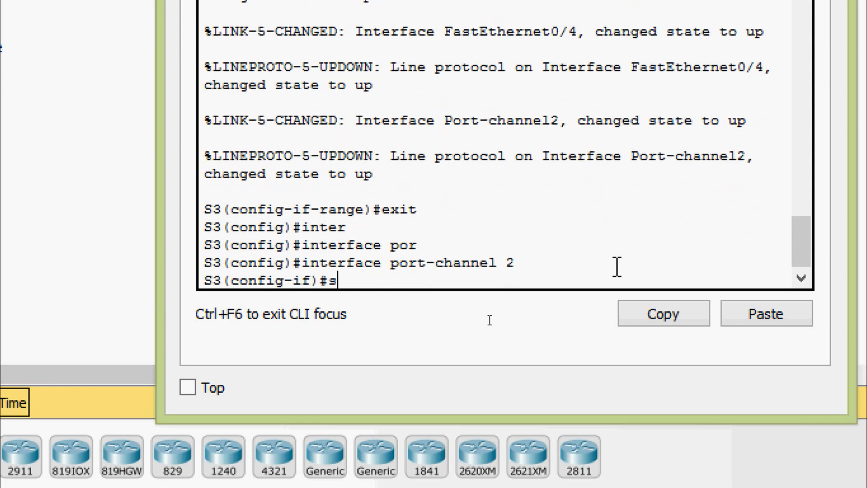
key("Tab")
type("mod")
key("Tab")
type("t")
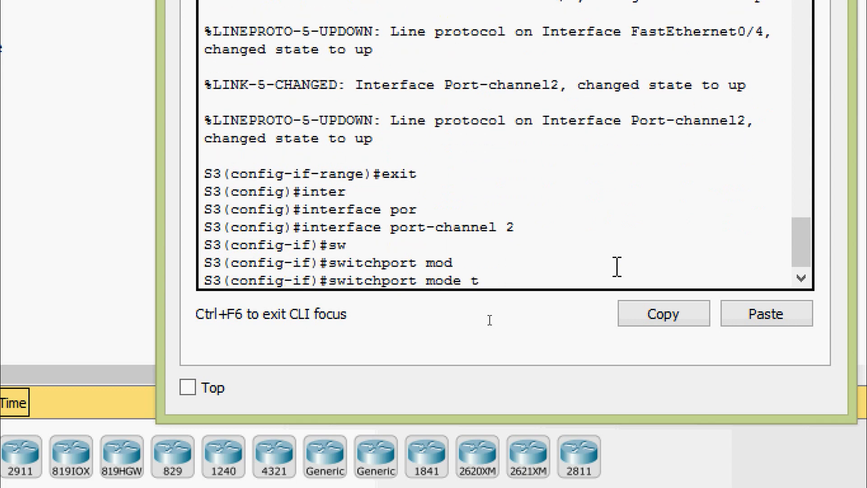
type("r")
key("Tab")
key("Return")
key("Return")
Step: Leave configuration mode on S3 and copy the running-config to the startup-config, accepting the default destination filename
key("ctrl+z")
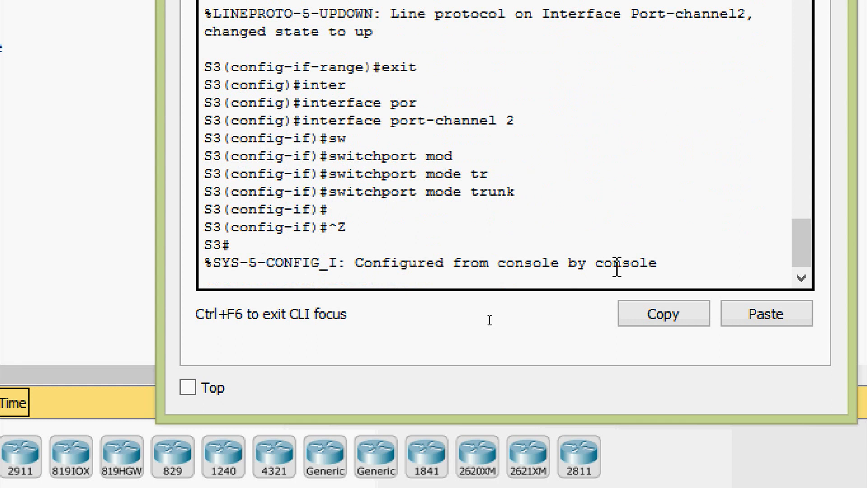
key("Return")
type("r")
key("Tab")
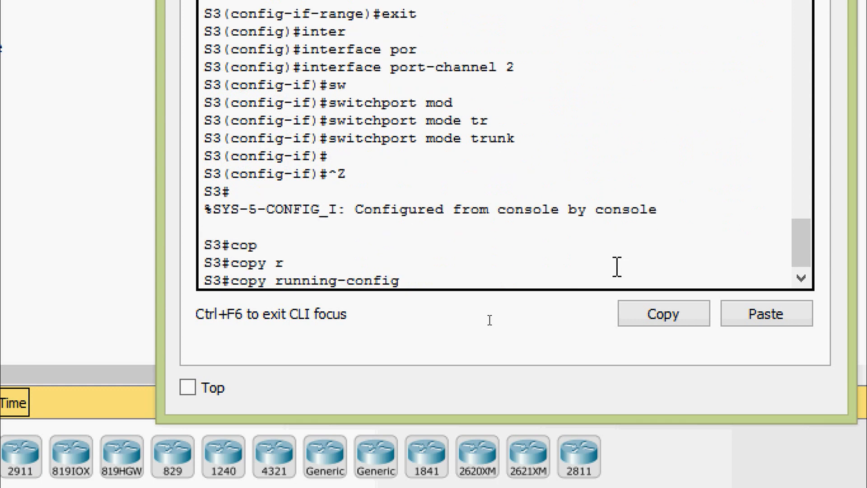
type("st")
key("Tab")
key("Return")
key("Return")
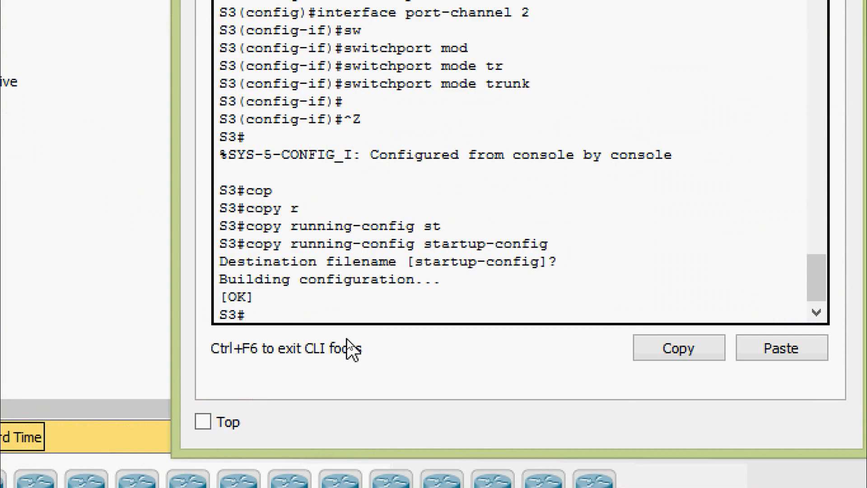
Step: Show S3's running configuration and examine the channel-group settings of FastEthernet0/3 and FastEthernet0/4
type("sh")
key("Tab")
type("ru")
key("Tab")
key("Return")
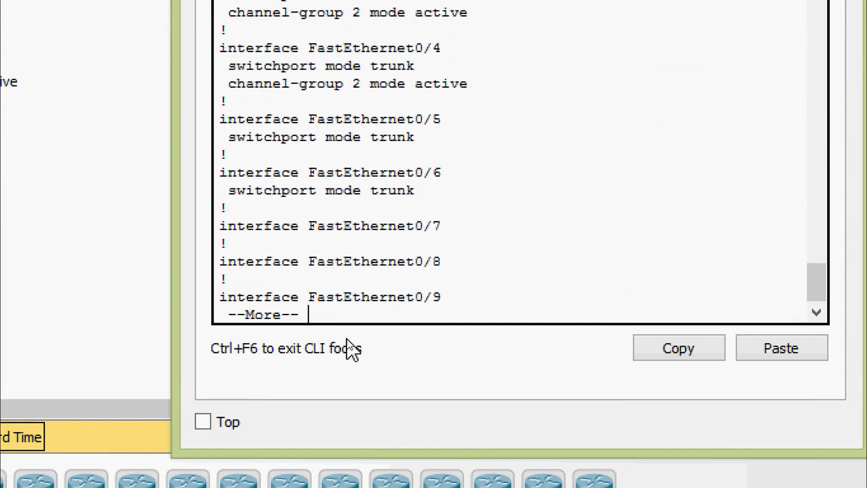
scroll(372, 217, "up", 2)
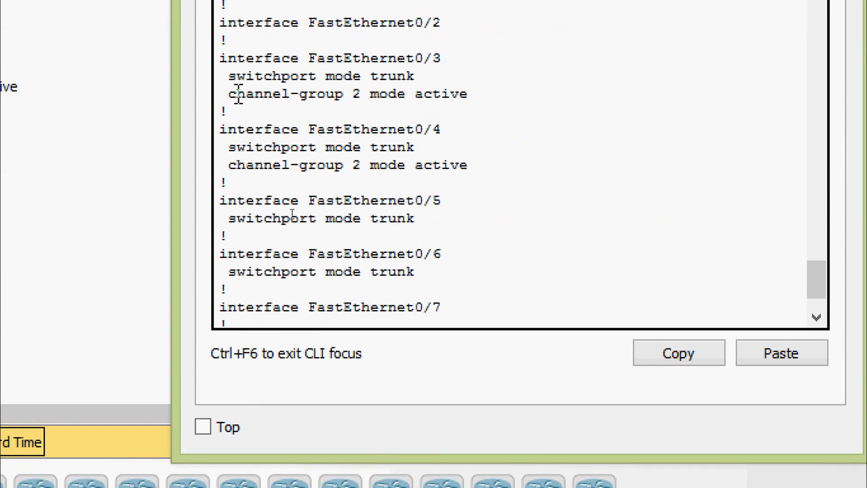
Step: Examine the channel-group lines of FastEthernet0/3-4 and the trunk setting of Port-channel2 in S3's running configuration, then leave the listing
left_click_drag(230, 94, 470, 93)
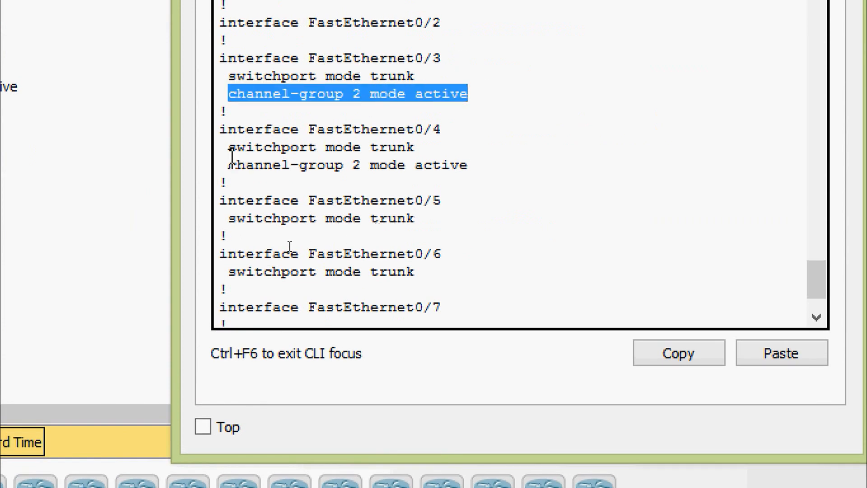
left_click_drag(229, 164, 462, 166)
scroll(315, 157, "up", 3)
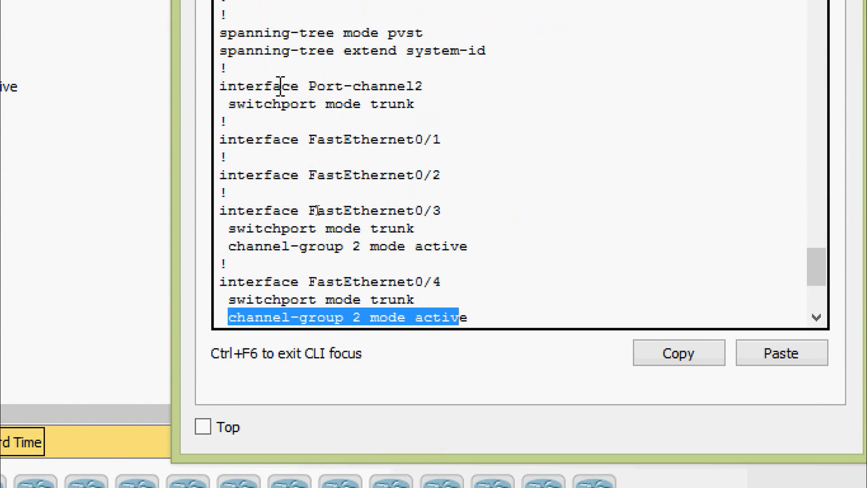
left_click_drag(300, 86, 434, 85)
left_click(229, 109)
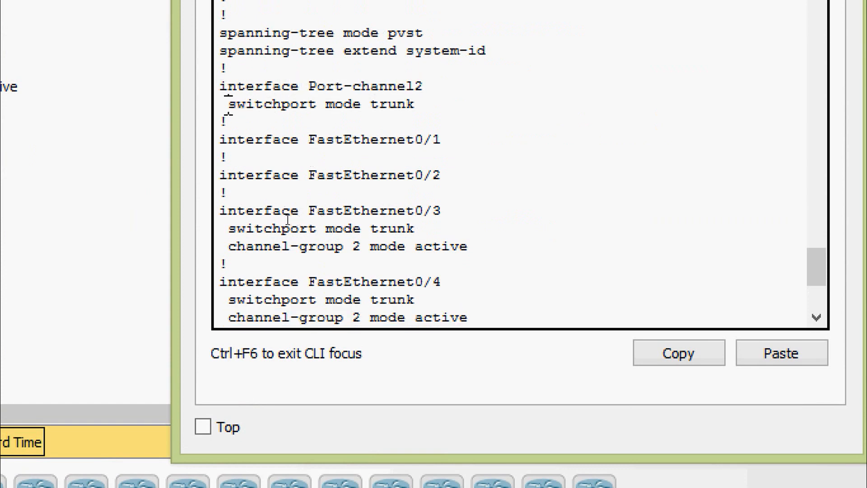
left_click_drag(228, 105, 412, 103)
left_click(416, 104)
key("Return")
Step: Display S3's EtherChannel status with show etherchannel summary
type("sh")
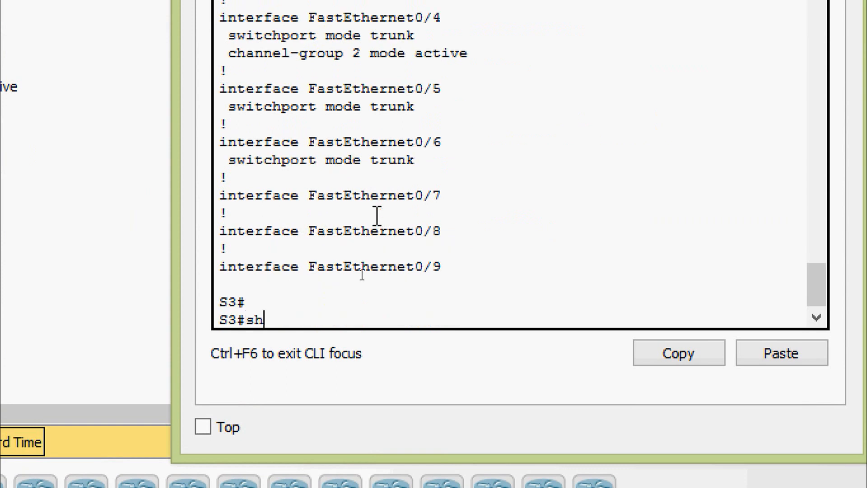
key("Tab")
type("ether")
key("Tab")
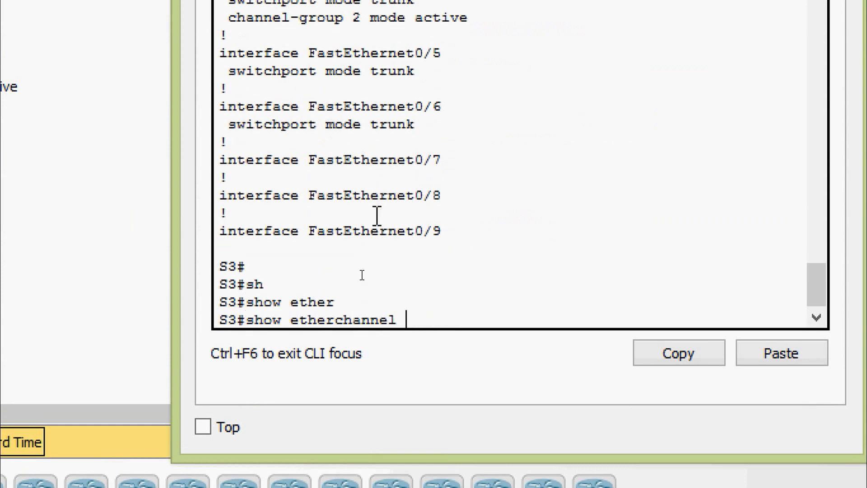
type("su")
key("Tab")
key("Return")
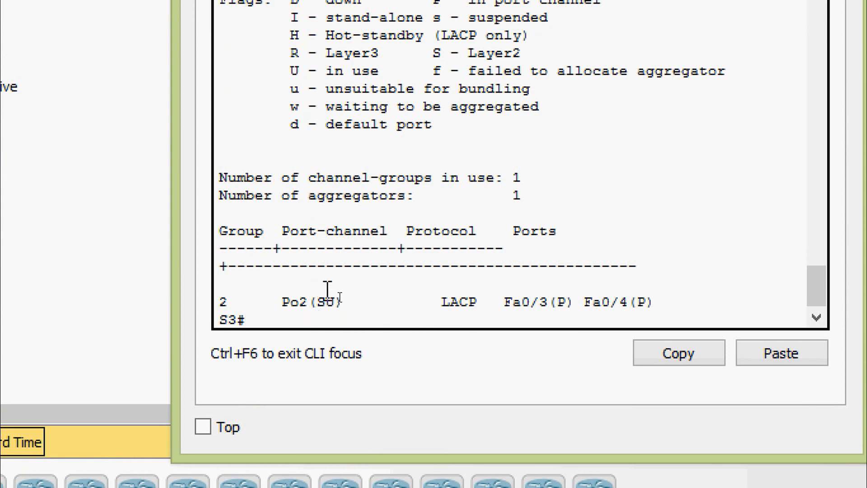
Step: Check the status flags of port-channel Po2 and its ports Fa0/3 and Fa0/4 in S3's EtherChannel summary
left_click_drag(317, 300, 338, 298)
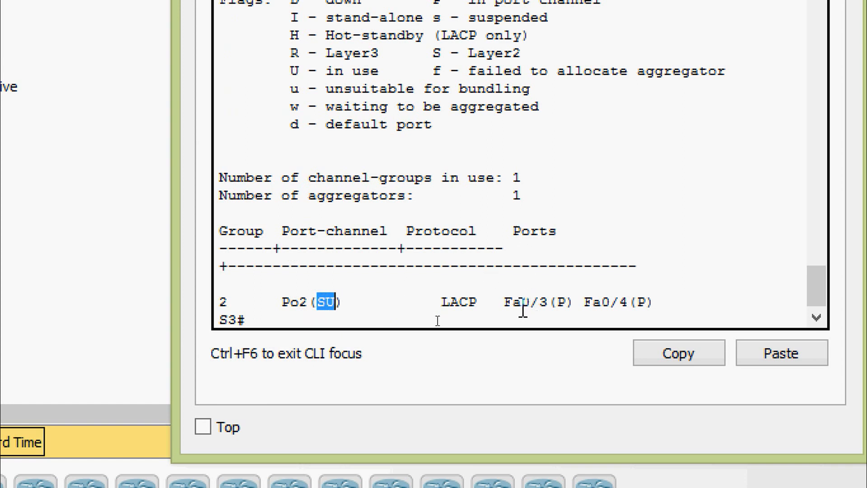
left_click(559, 303)
double_click(563, 302)
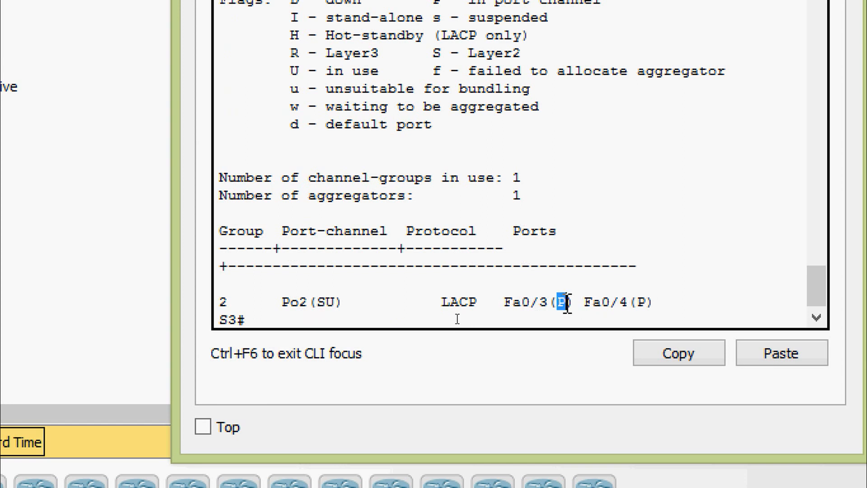
double_click(641, 301)
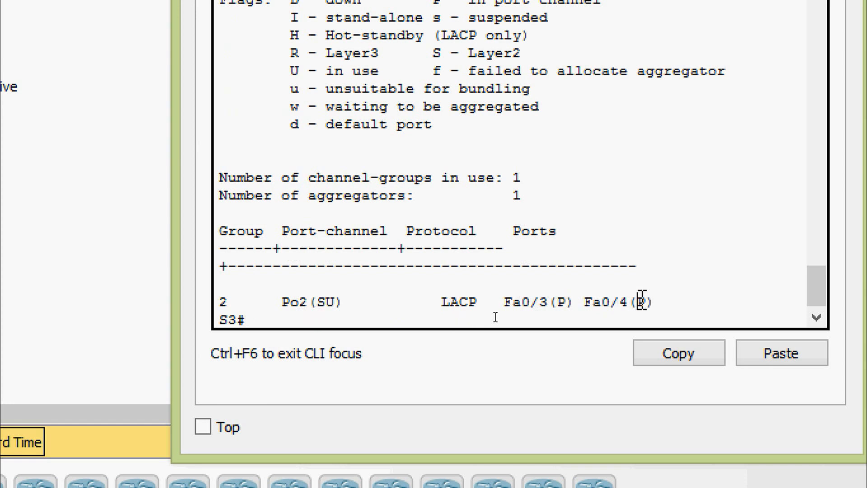
left_click(659, 263)
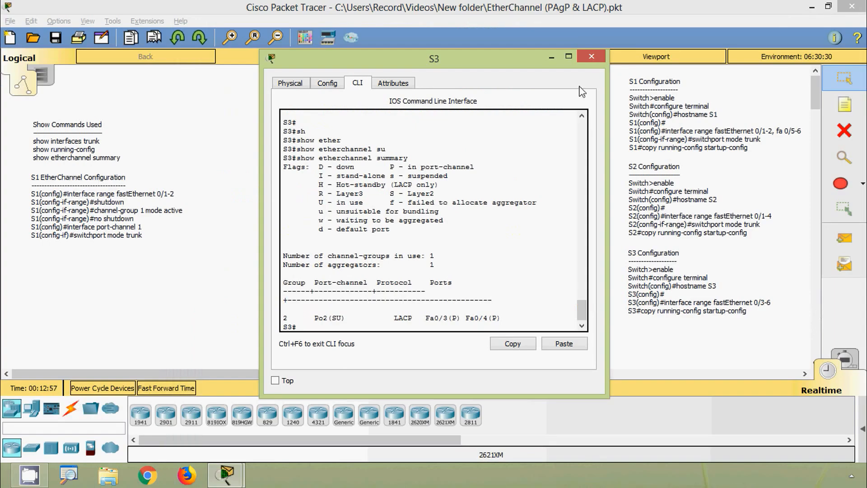
Step: Close S3's window and open S2's command line at an empty privileged prompt
left_click(591, 57)
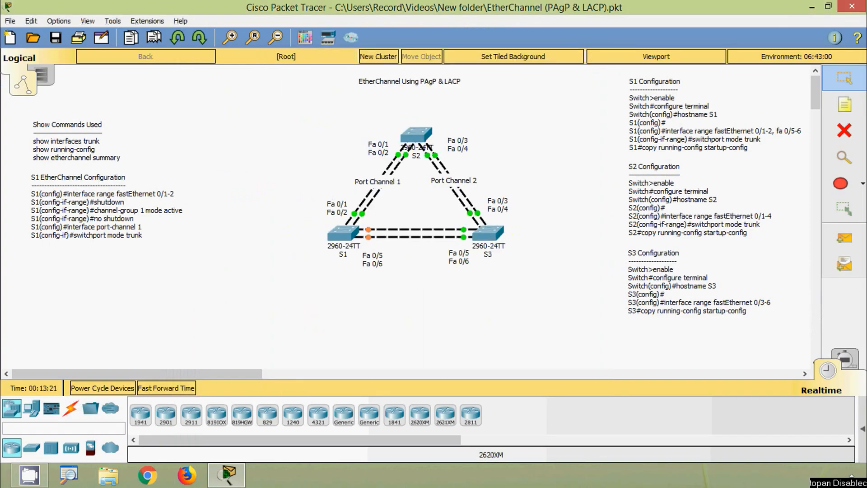
left_click(416, 135)
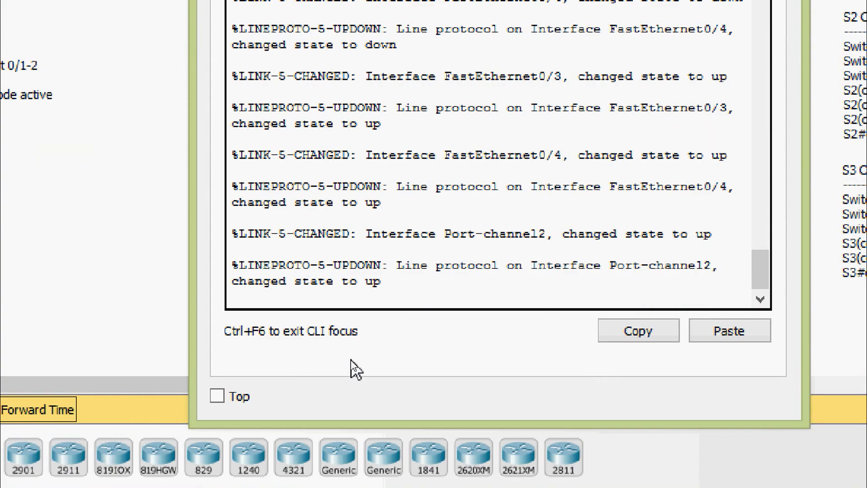
type("\\")
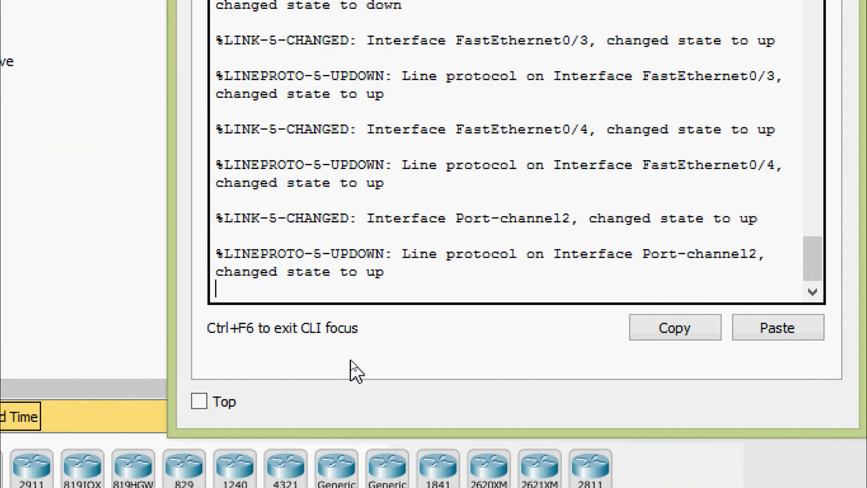
key("Return")
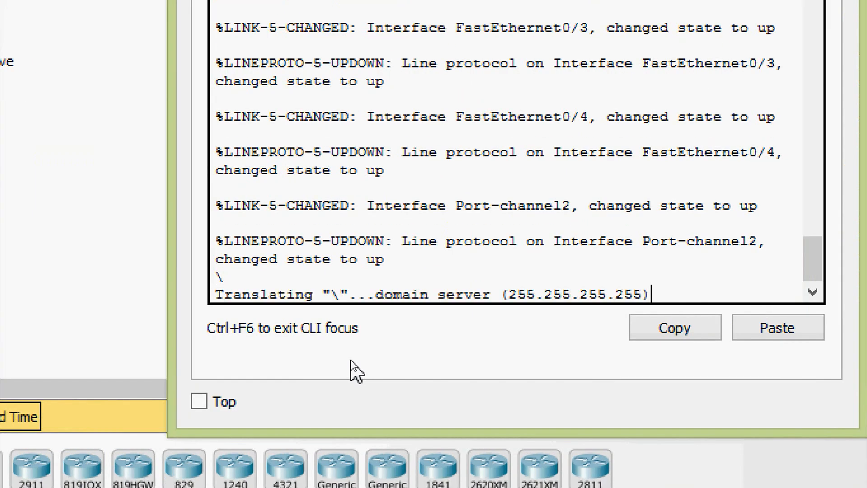
key("ctrl+shift+6")
key("Return")
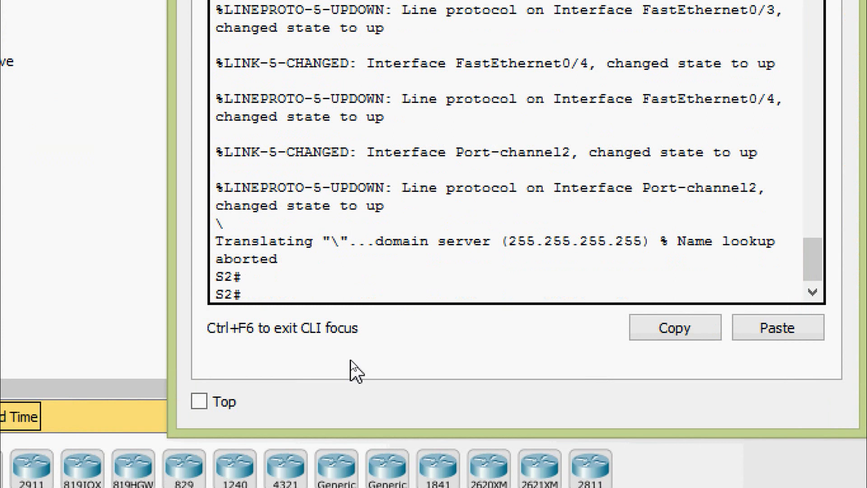
Step: Display S2's EtherChannel status with show etherchannel summary
type("sh")
key("Tab")
type("ether")
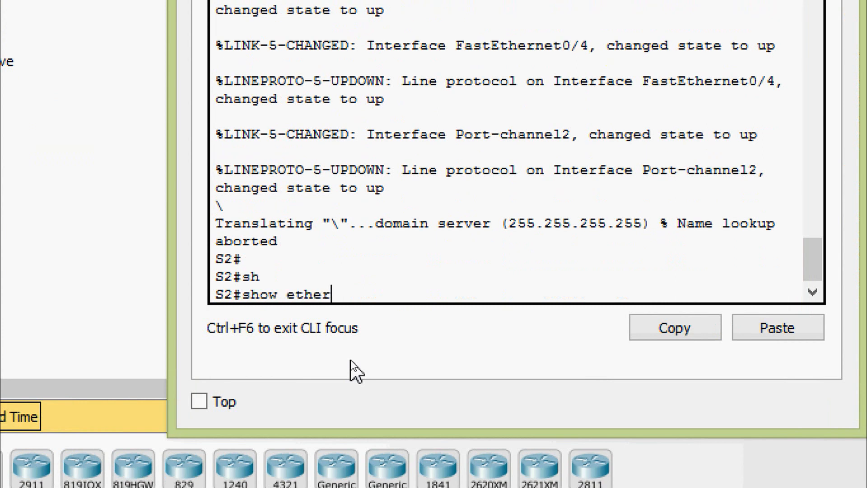
key("Tab")
type("su")
key("Tab")
key("Return")
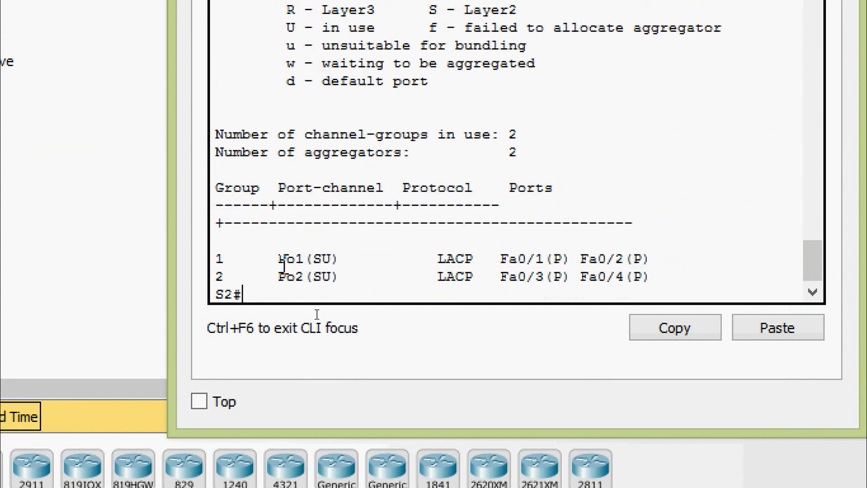
Step: Check the flags of Po2 and its ports Fa0/3 and Fa0/4 in S2's EtherChannel summary, then close S2's window
left_click_drag(278, 277, 338, 277)
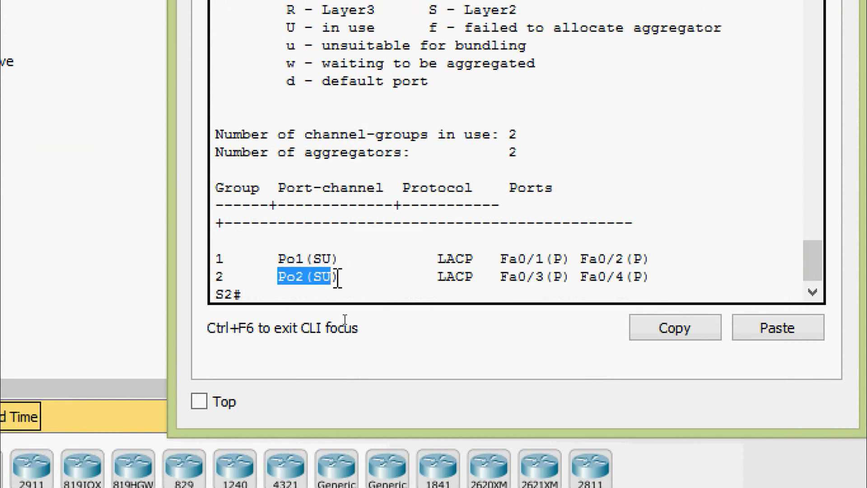
left_click(332, 278)
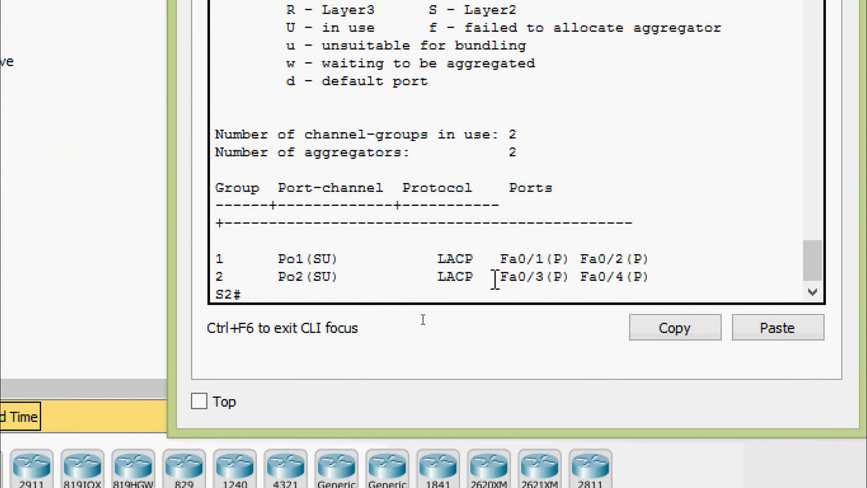
left_click_drag(495, 280, 636, 285)
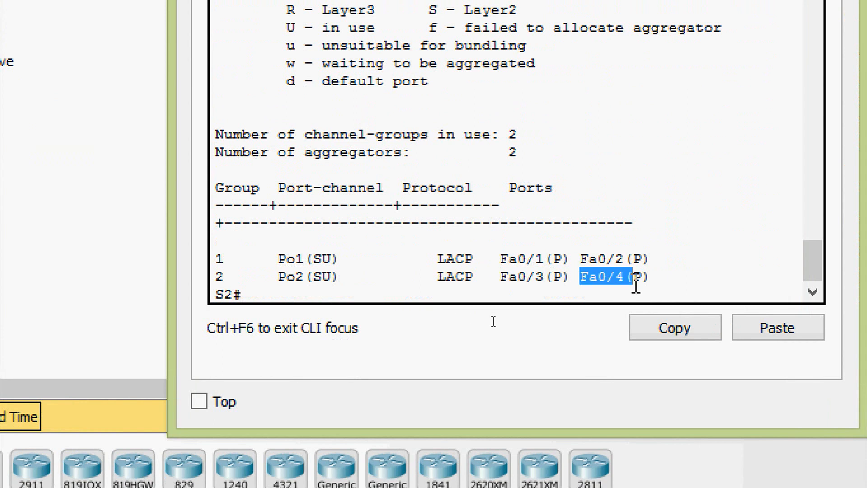
left_click_drag(554, 276, 571, 277)
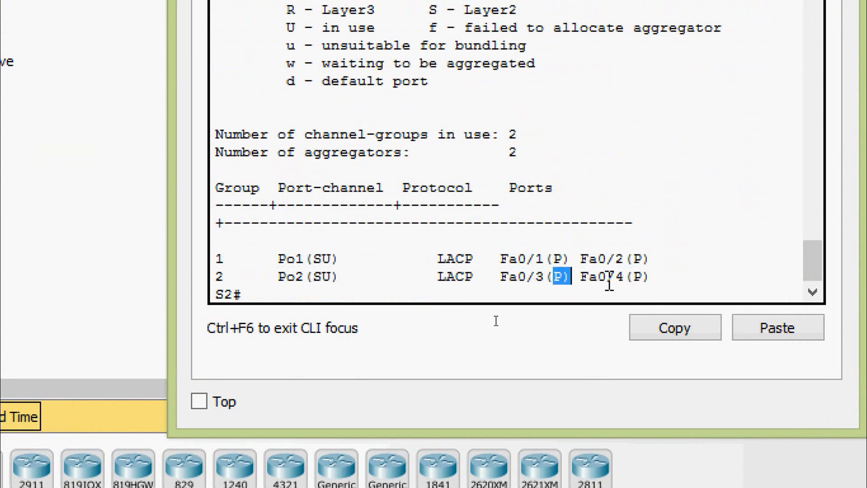
left_click_drag(633, 277, 670, 275)
left_click(680, 276)
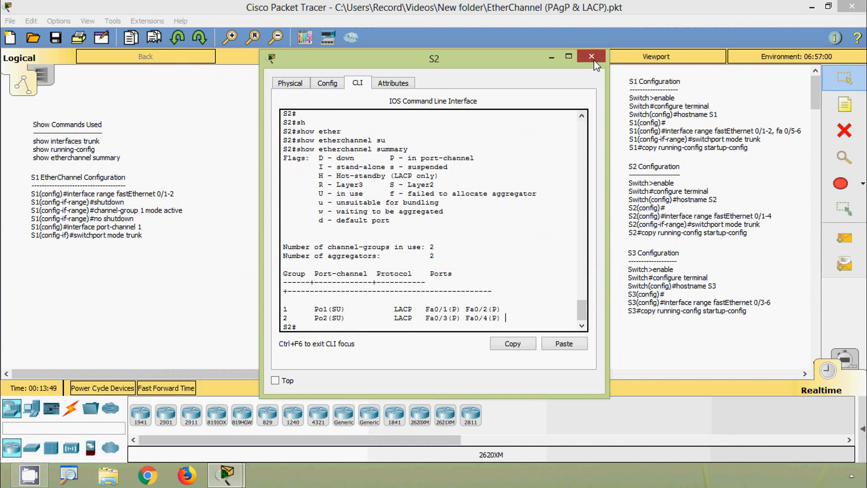
left_click(593, 58)
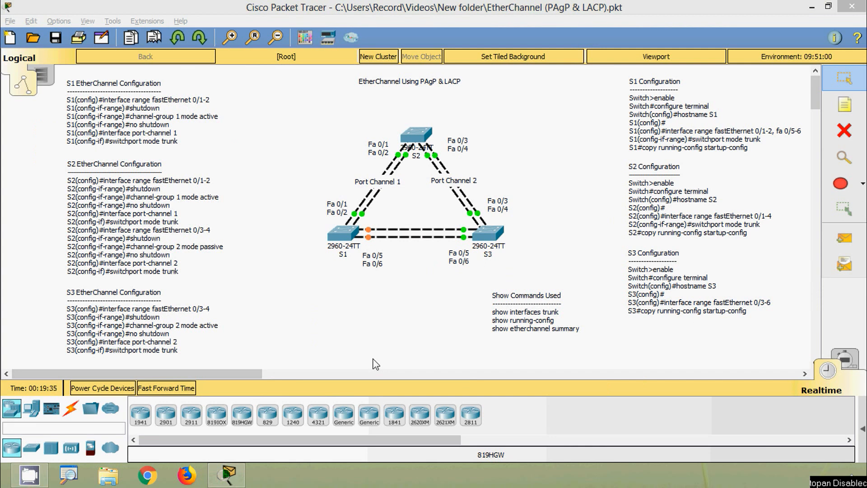
Step: Add a note reading "Port Channel 3" and place it over the links between S1 and S3
left_click(845, 105)
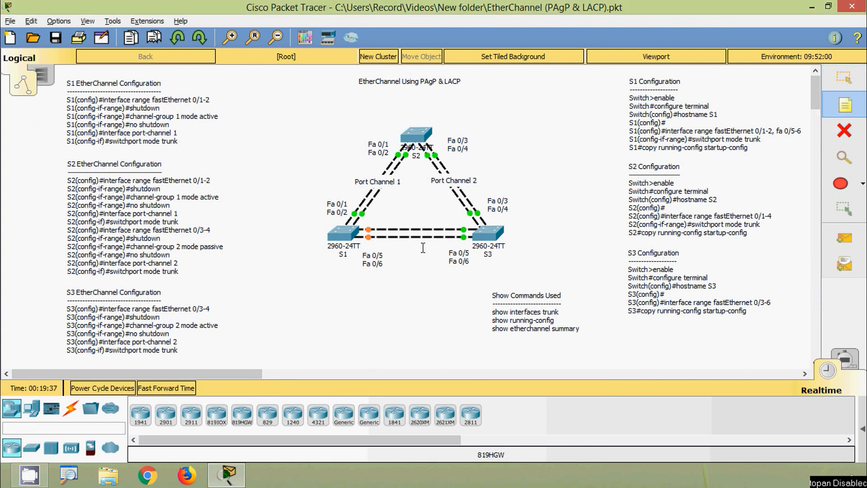
left_click(403, 251)
type("Port Channel 3")
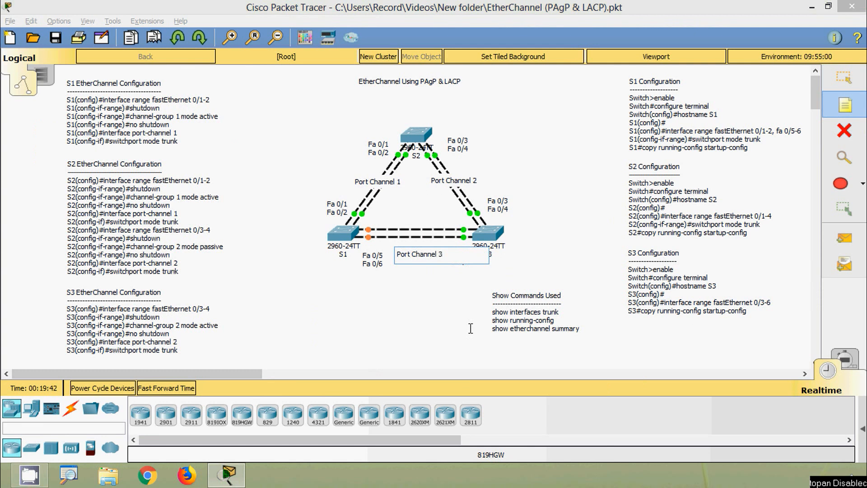
key("Escape")
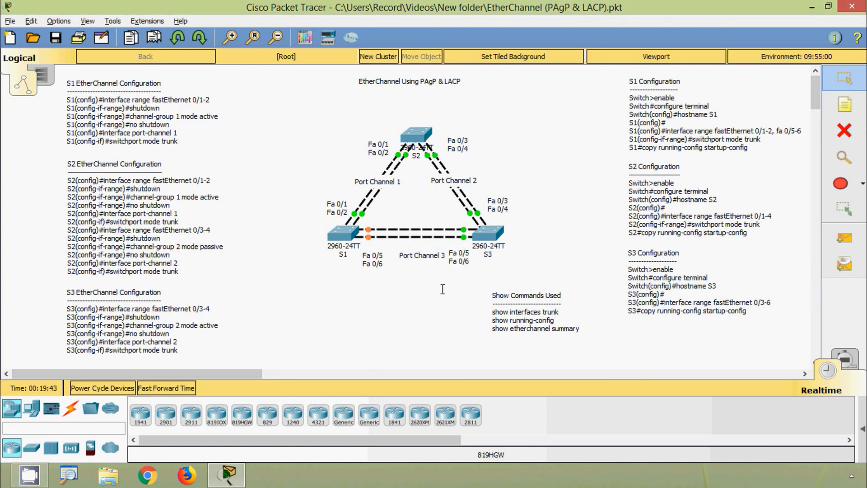
left_click_drag(421, 260, 413, 240)
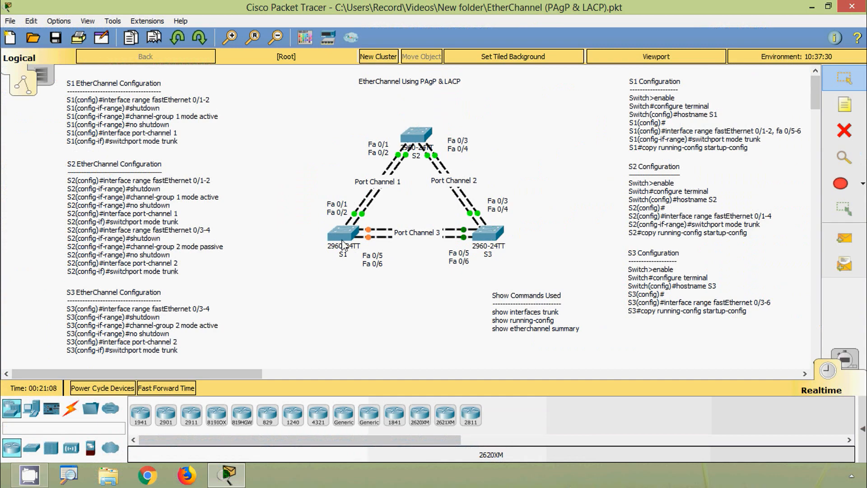
Step: Open S1's command line and enter global configuration mode with enable and configure terminal
left_click(309, 192)
left_click(360, 84)
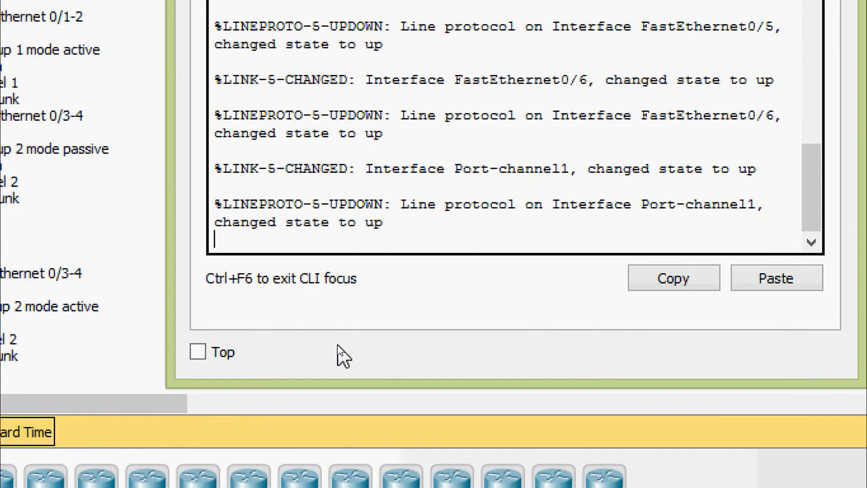
key("Return")
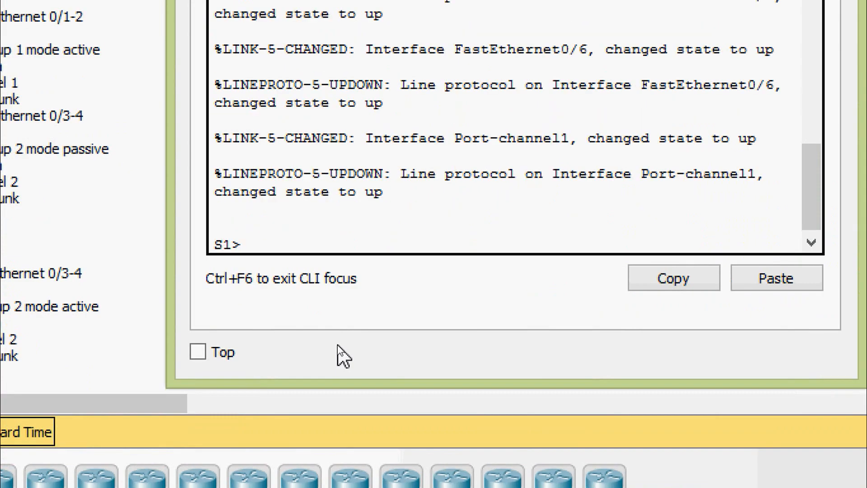
type("ena")
key("Tab")
key("Return")
type("conf")
key("Tab")
type("terminal")
key("Return")
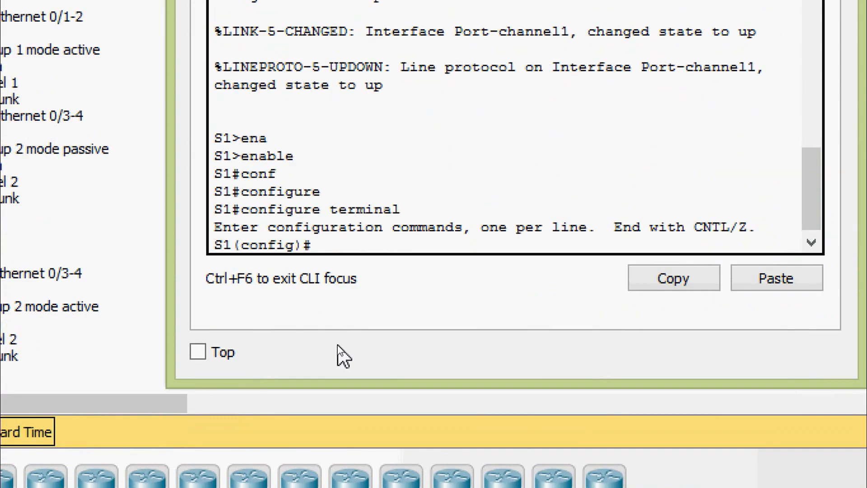
Step: Select interface range fastEthernet 0/5-6 on S1 and disable both ports with shutdown
type("inter")
key("Tab")
type("r")
key("Tab")
type("f")
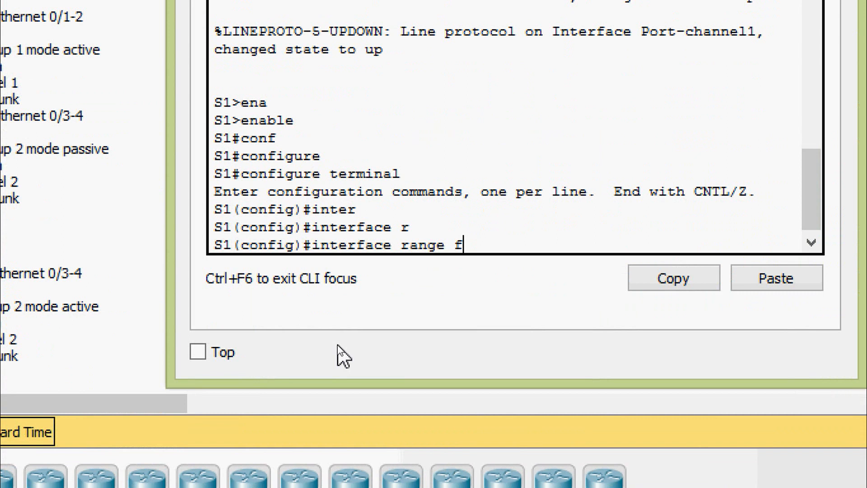
key("Tab")
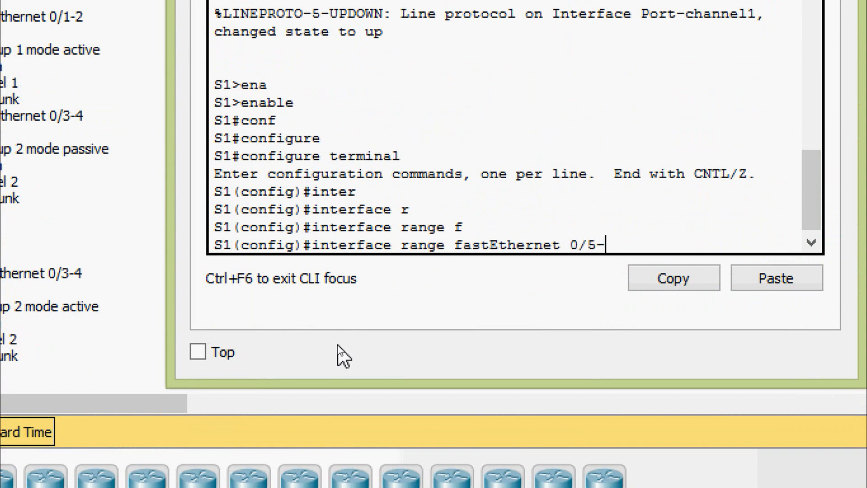
type("0/5-6")
key("Return")
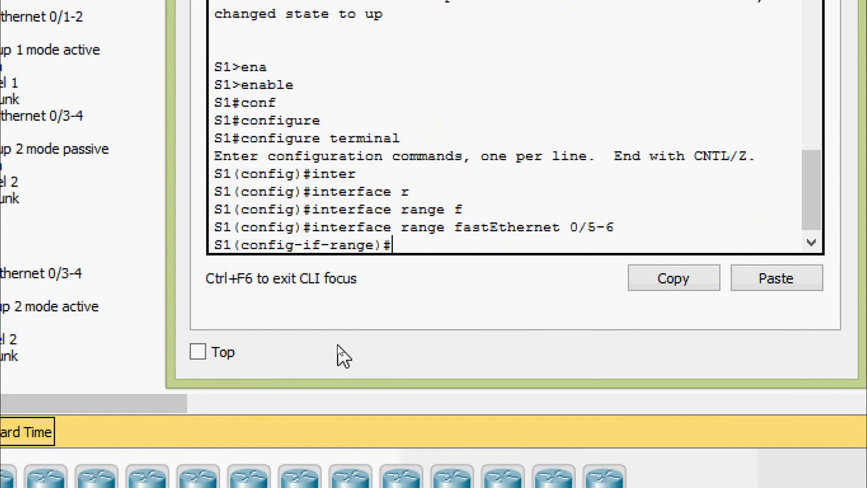
type("shu")
key("Tab")
key("Return")
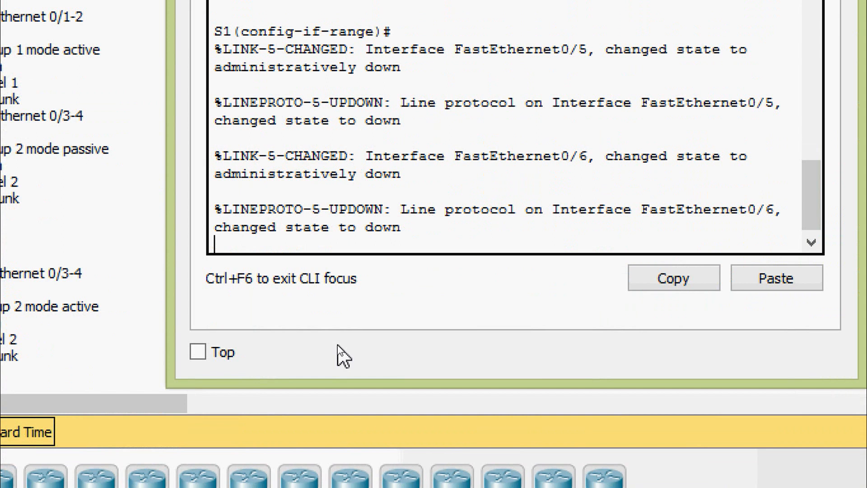
Step: List the available channel-group modes, and assign S1's FastEthernet 0/5-6 range to channel-group 3 in desirable mode
key("Return")
type("channel")
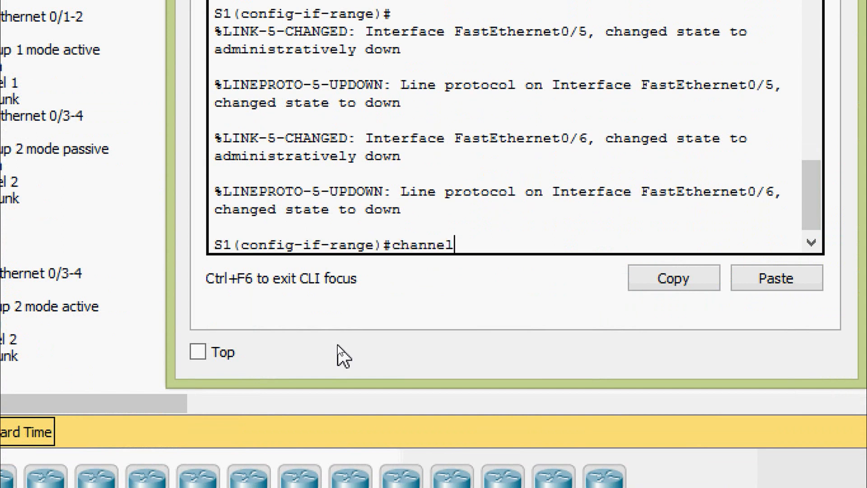
type("-g")
key("Tab")
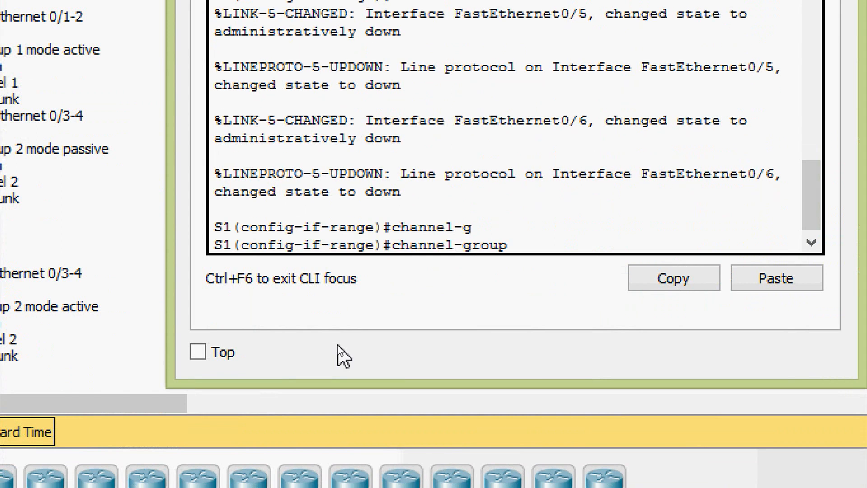
type("3 mod")
key("Tab")
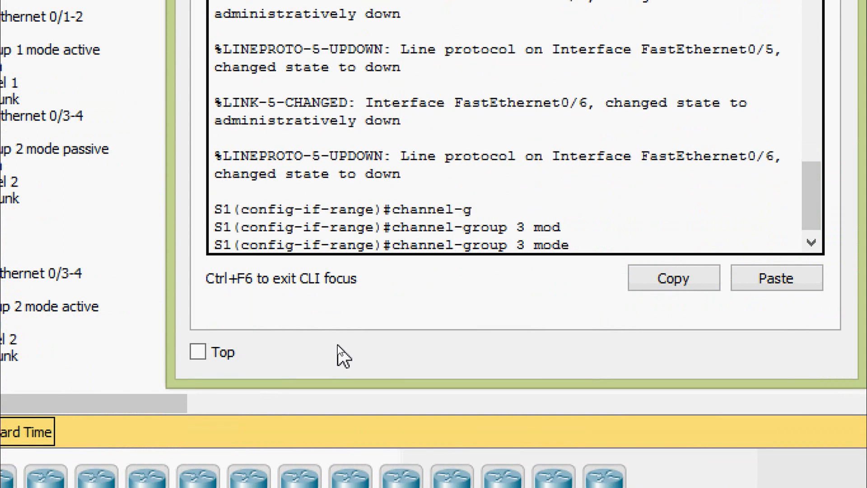
type("?")
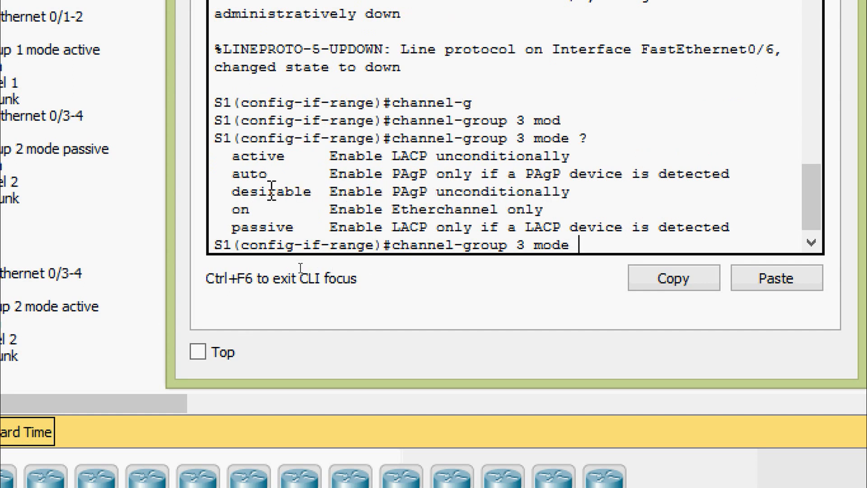
left_click_drag(233, 191, 318, 192)
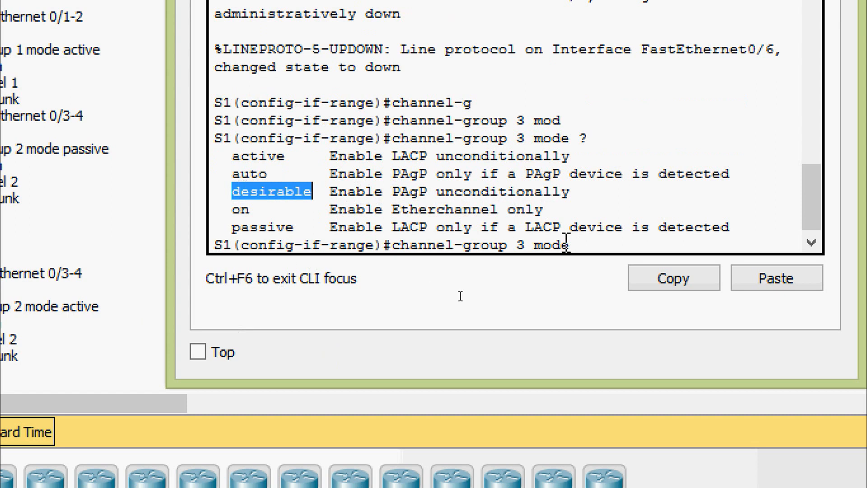
left_click(633, 242)
type("desi")
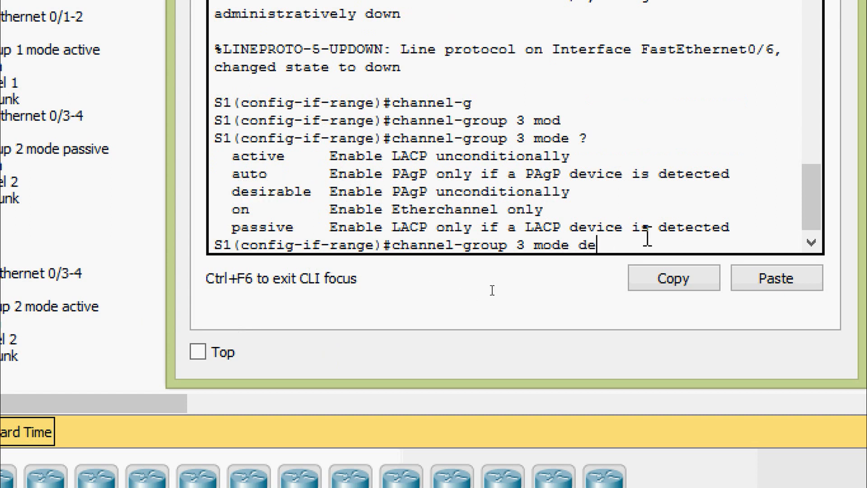
key("Tab")
key("Return")
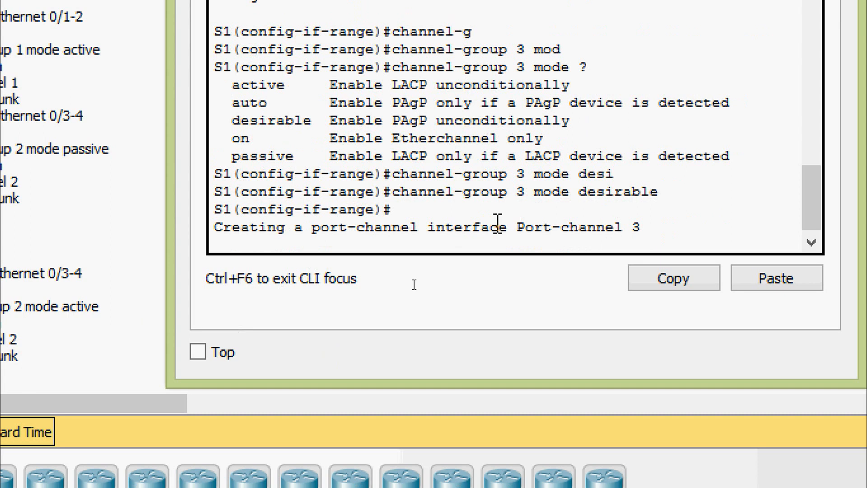
key("Return")
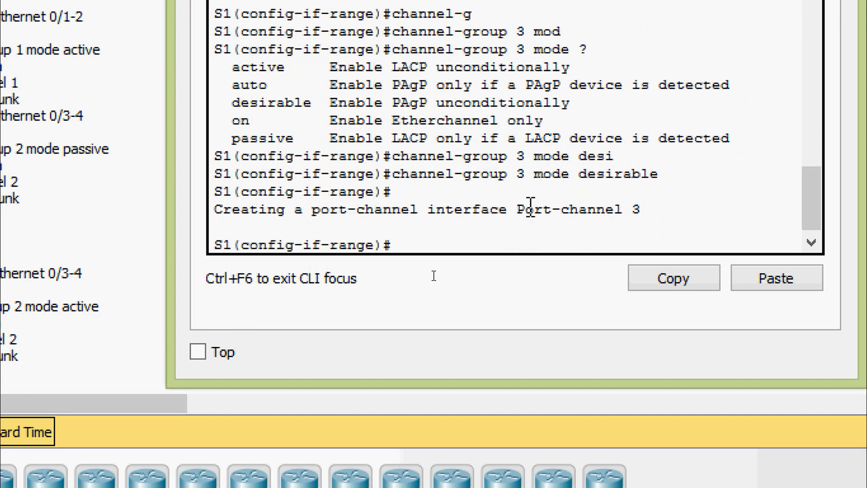
Step: Re-enable S1's FastEthernet 0/5-6 ports with no shutdown and exit the interface range configuration
type("no shu")
key("Tab")
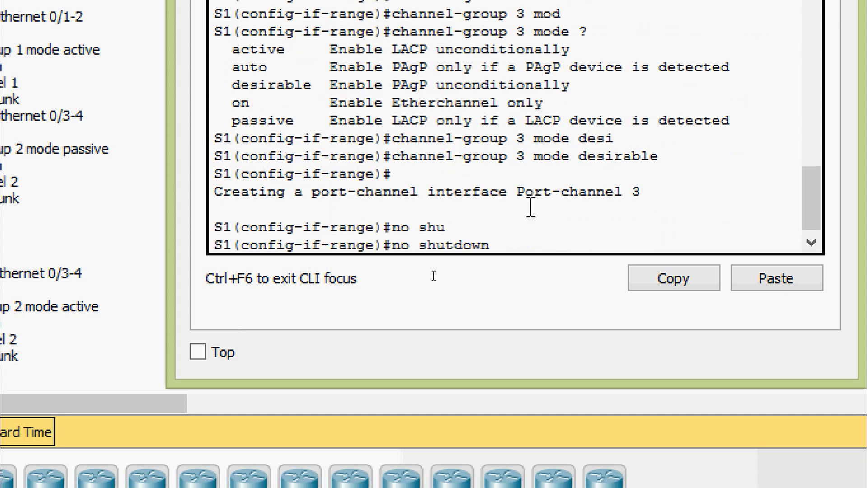
key("Return")
type("ex")
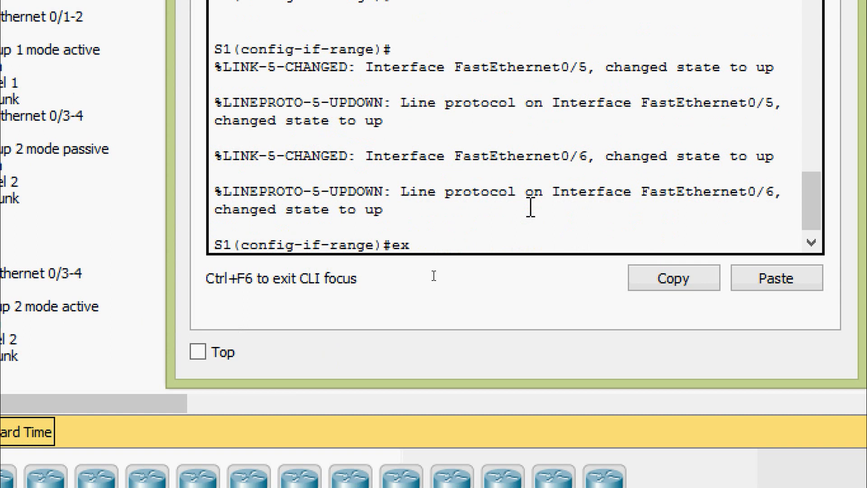
type("it")
key("Return")
Step: Set S1's interface port-channel 3 to switchport mode trunk and return to privileged EXEC mode
type("inter")
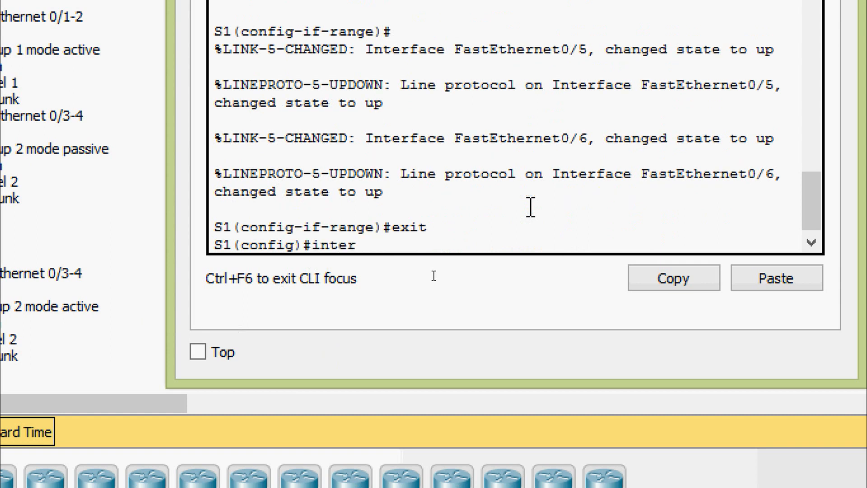
key("Tab")
type("por")
key("Tab")
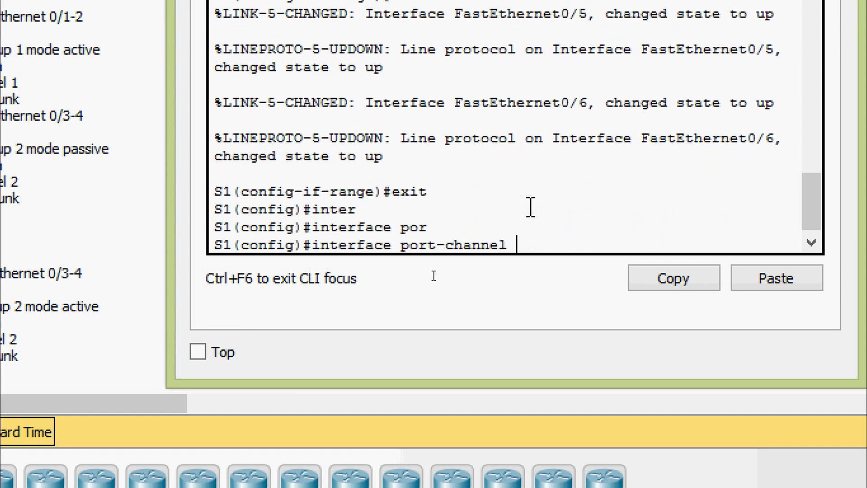
type("3")
key("Return")
type("sw")
key("Tab")
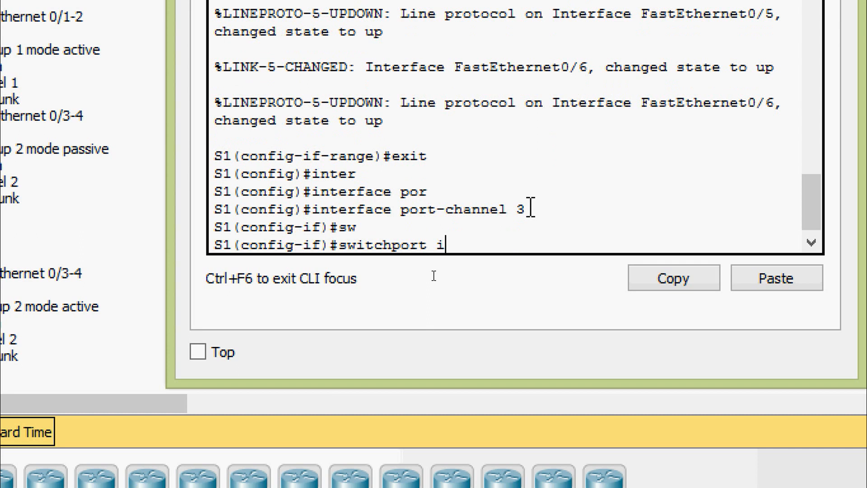
type("mo")
key("Tab")
type("tr")
key("Tab")
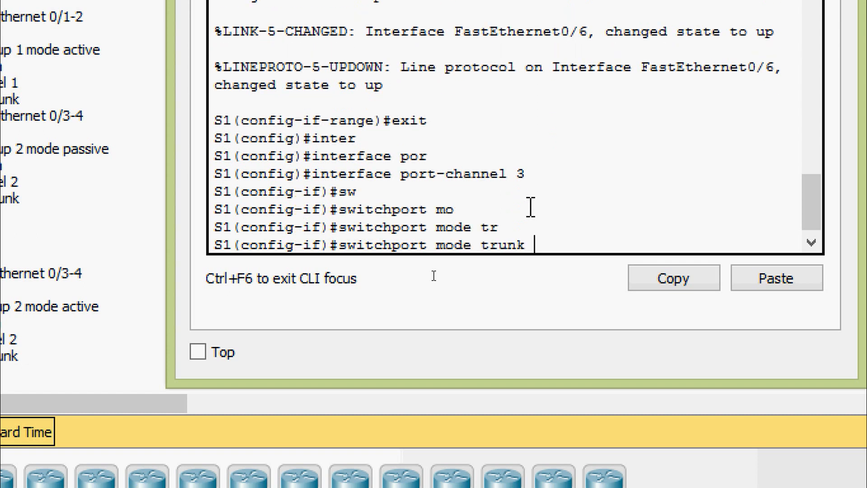
key("Return")
key("Return")
key("ctrl+z")
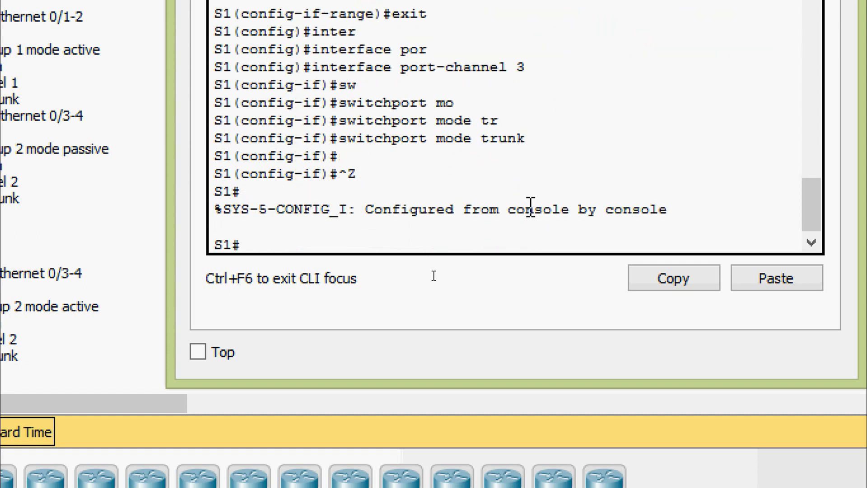
Step: Save S1's configuration with copy running-config startup-config, accepting the default destination filename
type("cop")
key("Tab")
type("r")
key("Tab")
type("st")
key("Tab")
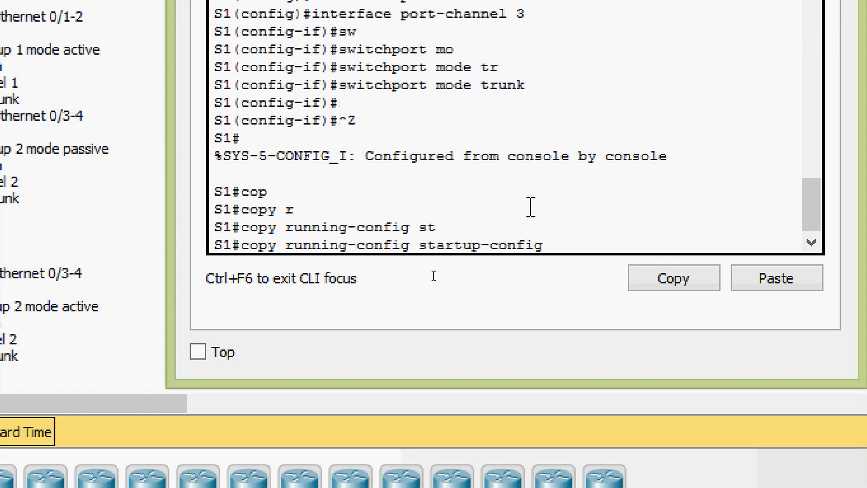
key("Return")
key("Return")
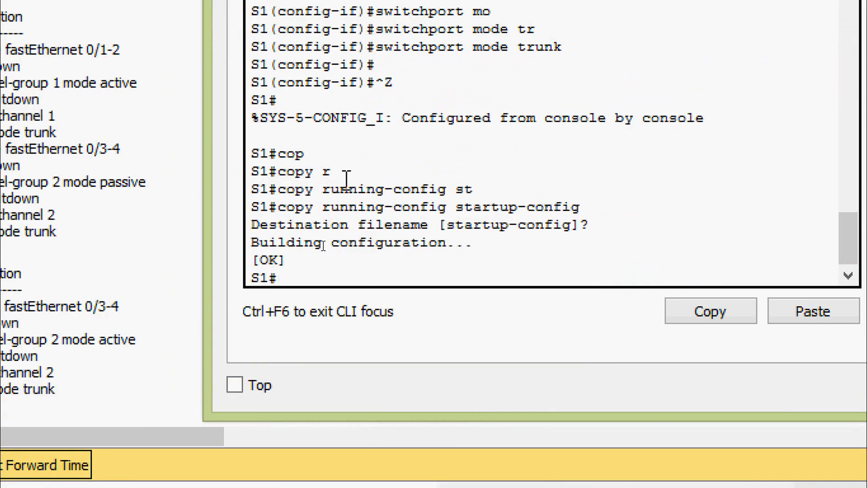
Step: Check the Port-channel3, FastEthernet0/5 and FastEthernet0/6 entries in S1's running configuration, then end the listing
type("sh")
key("Tab")
type("run")
key("Return")
key("space")
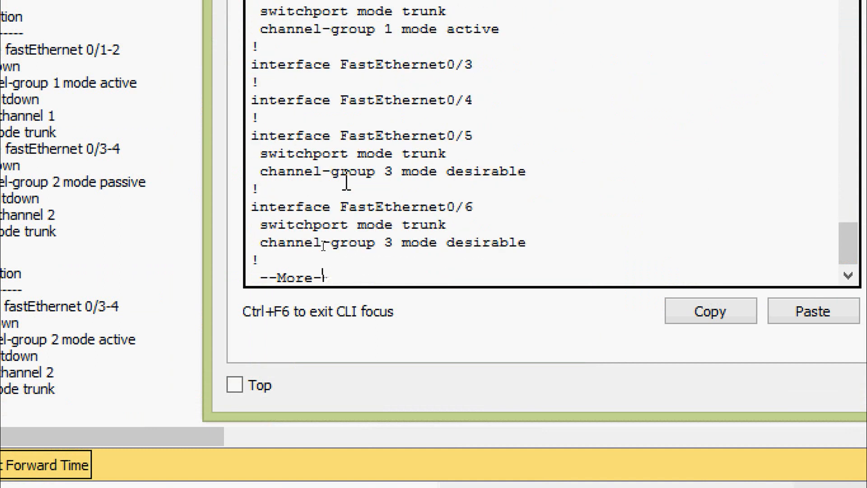
scroll(346, 182, "up", 5)
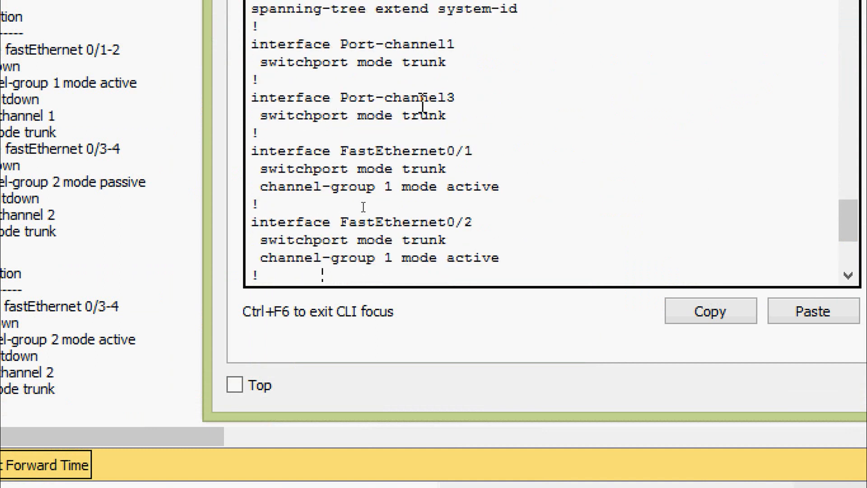
scroll(365, 267, "down", 2)
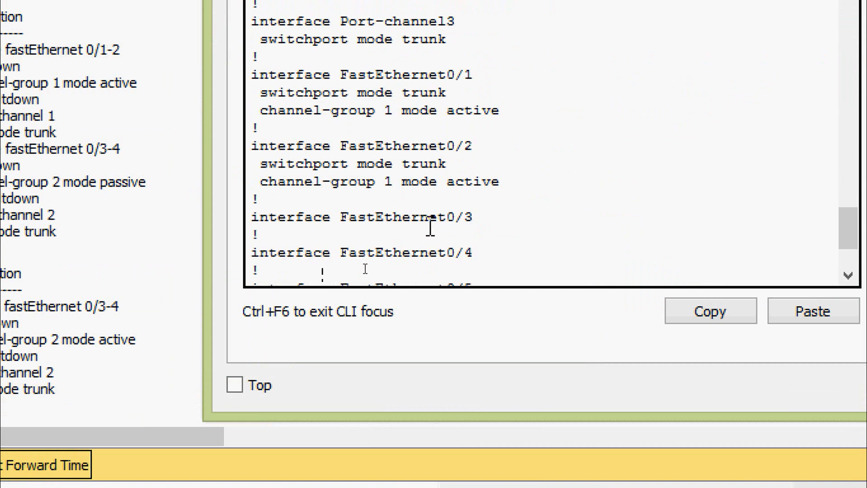
scroll(429, 226, "down", 3)
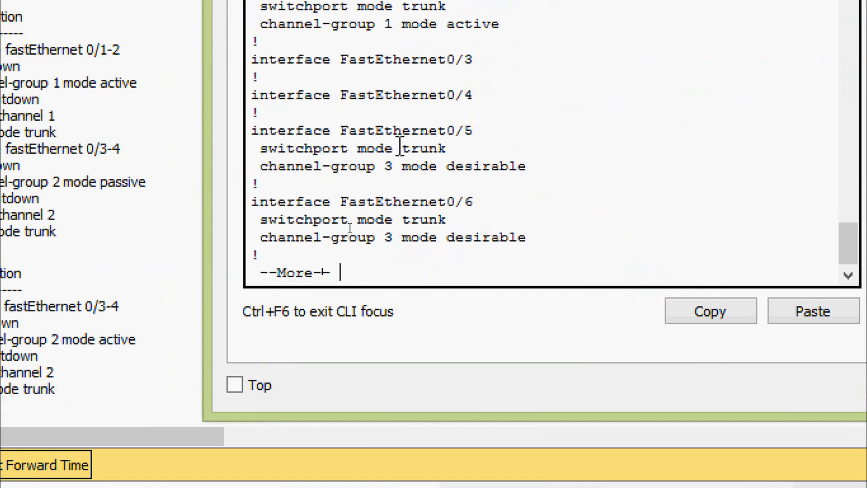
left_click_drag(340, 131, 477, 135)
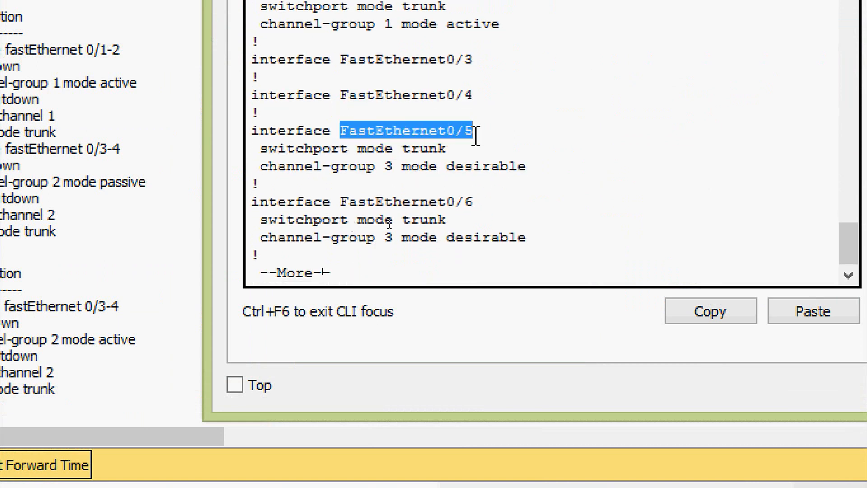
left_click_drag(341, 202, 473, 202)
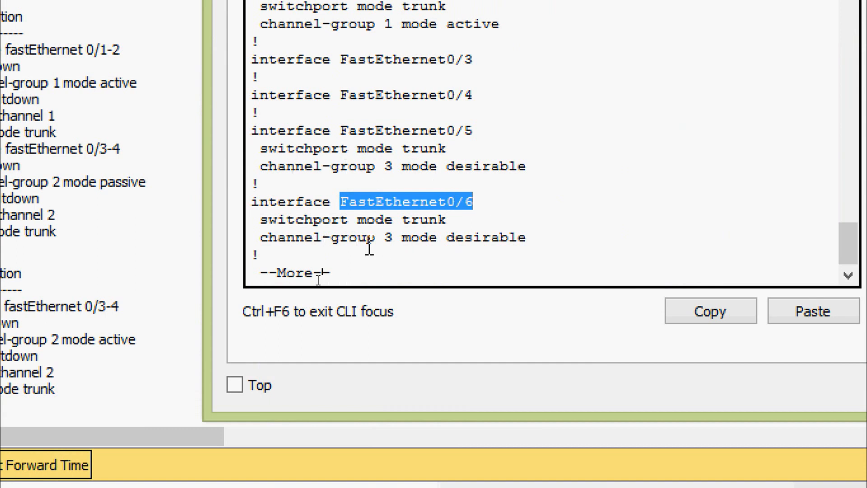
left_click_drag(290, 238, 527, 239)
left_click(486, 181)
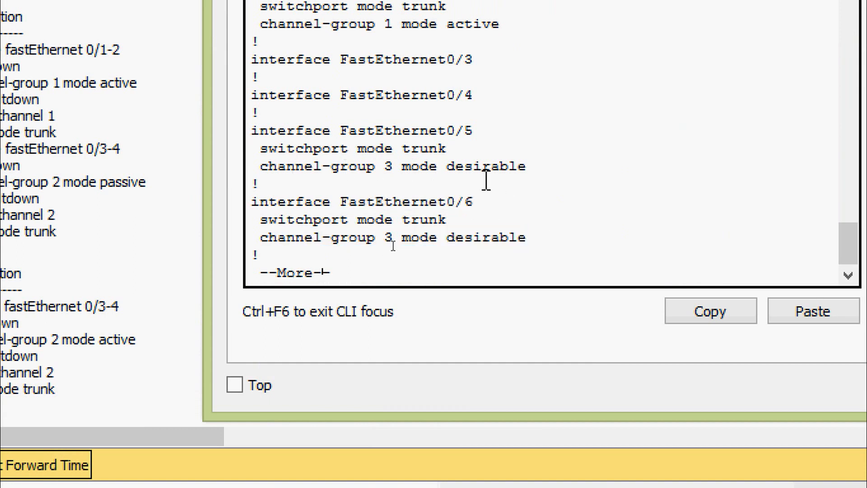
key("ctrl+c")
Step: Display S1's EtherChannel summary with show etherchannel sum
type("sh")
key("Tab")
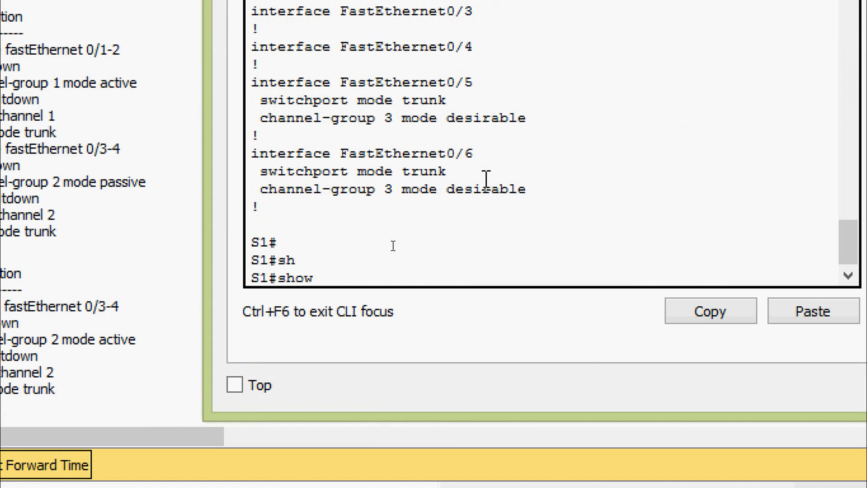
type("ether")
key("Tab")
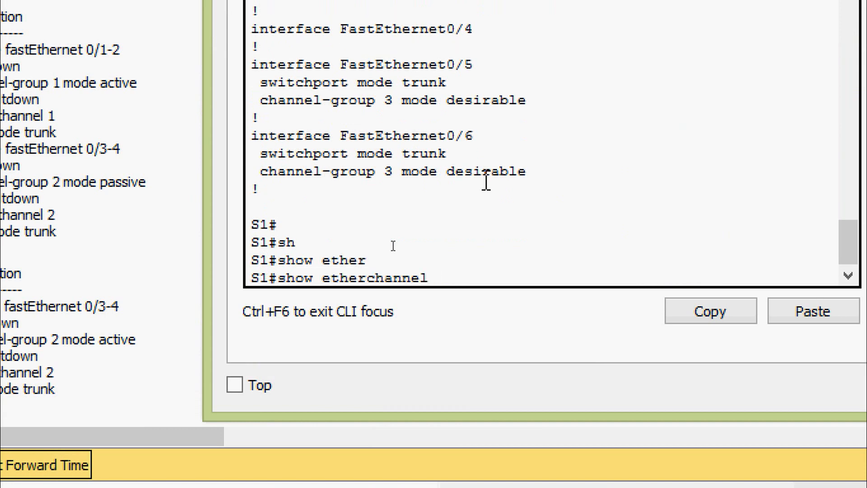
type("sum")
key("Return")
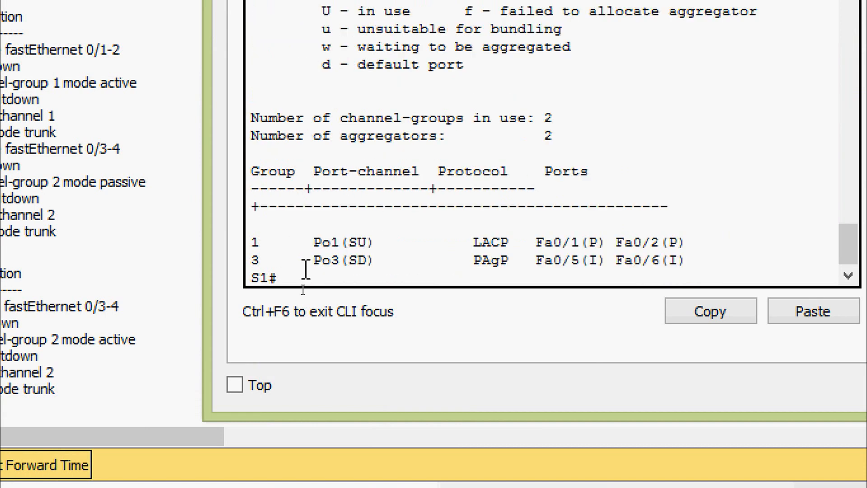
Step: Check the status flags of Po3, its protocol and its ports Fa0/5 and Fa0/6, then close S1's window
left_click_drag(305, 261, 376, 259)
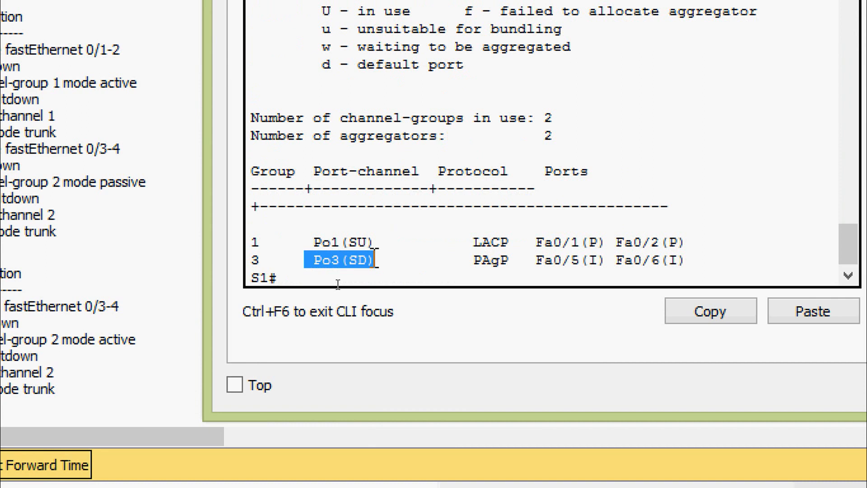
left_click(329, 284)
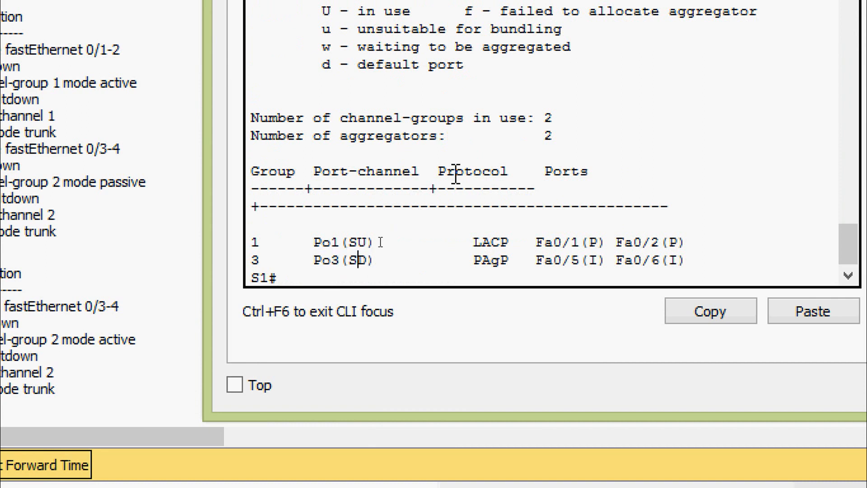
left_click_drag(473, 260, 512, 262)
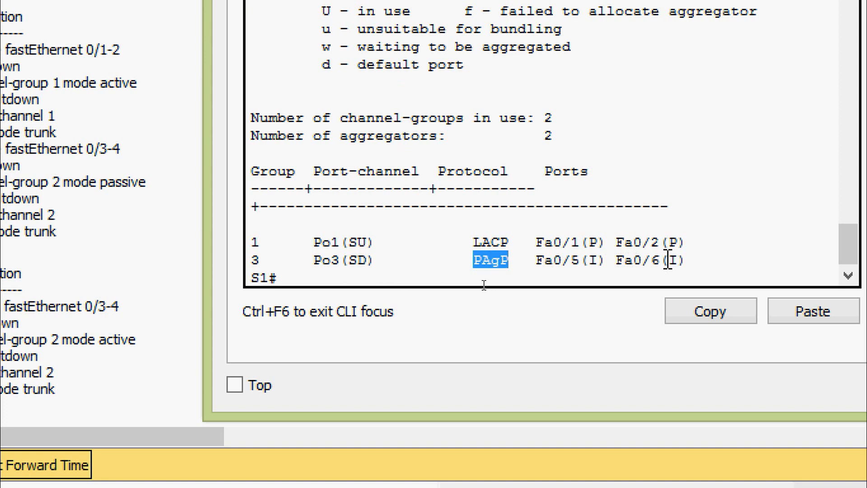
left_click_drag(589, 261, 599, 261)
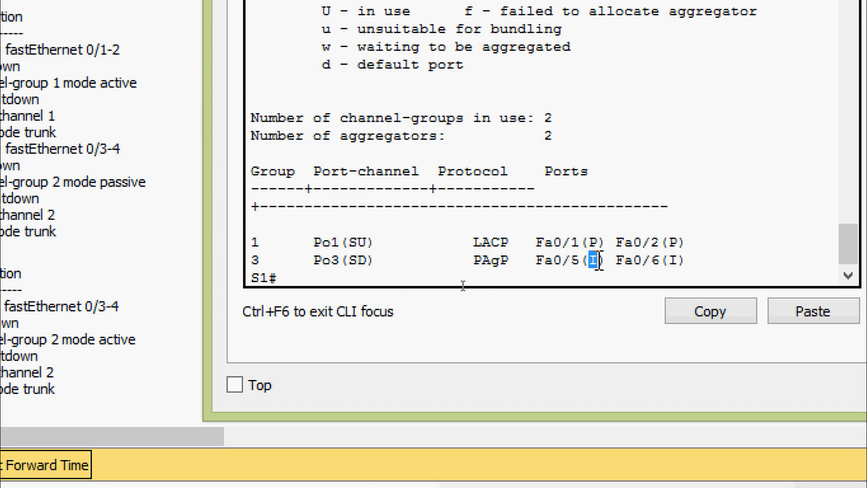
left_click_drag(670, 262, 679, 261)
left_click(633, 246)
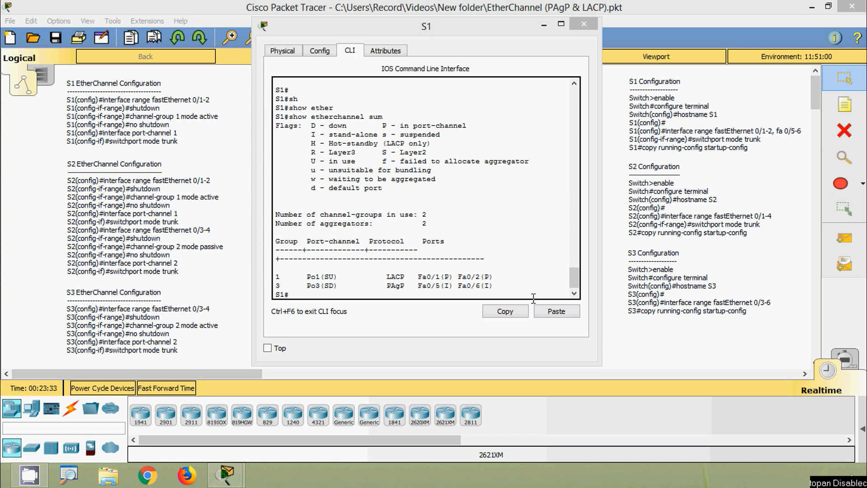
left_click(584, 24)
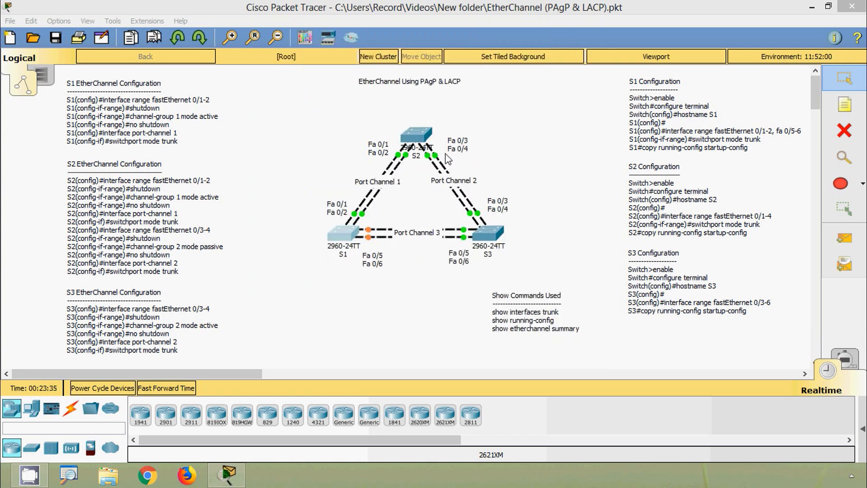
Step: Open switch S3's command line and enter global configuration mode with enable and configure terminal
left_click(481, 243)
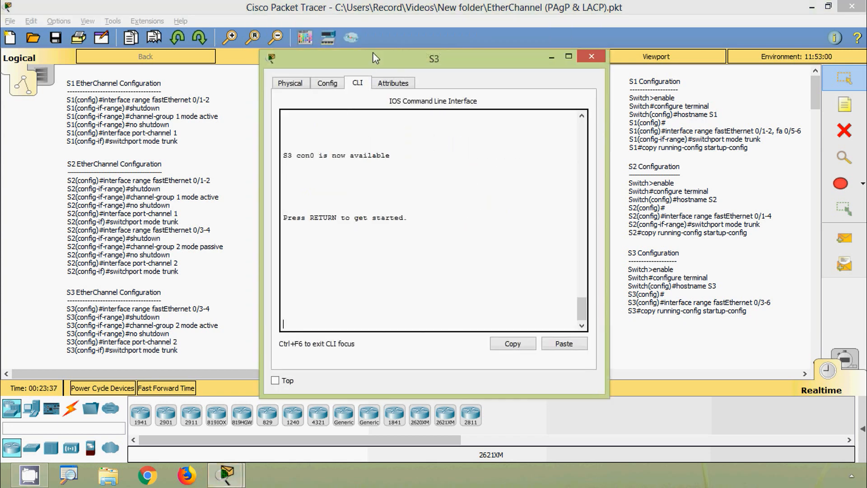
left_click_drag(373, 52, 384, 21)
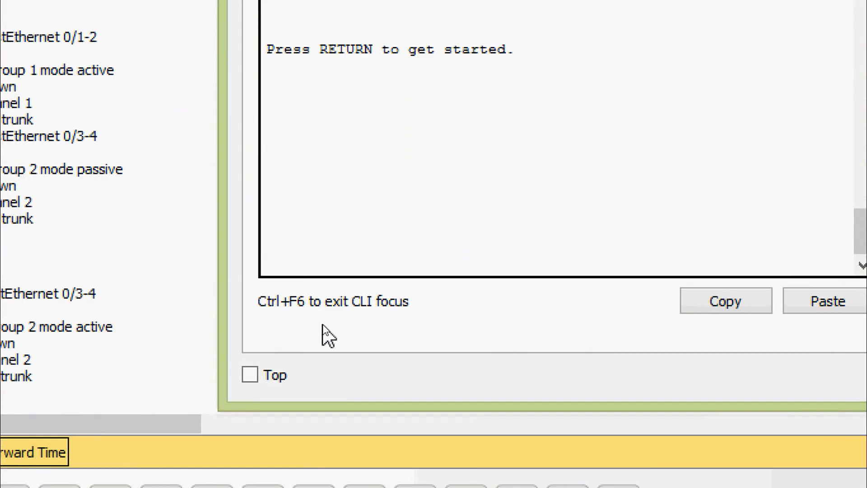
key("Return")
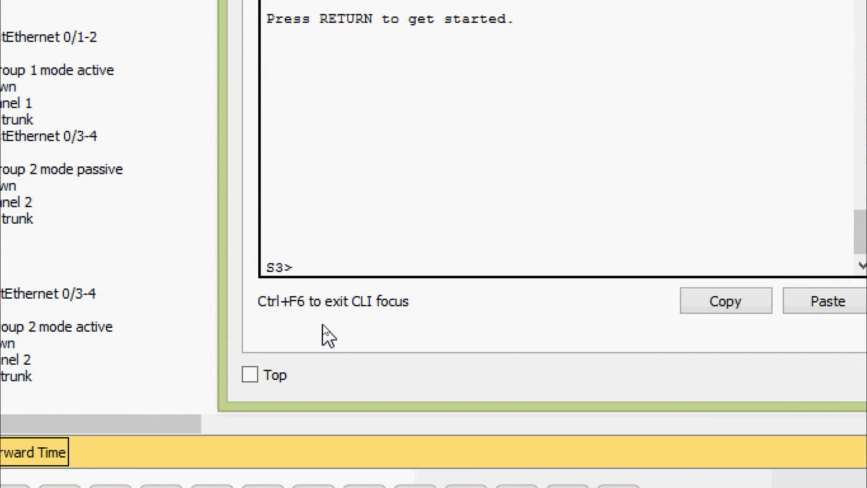
type("ena")
key("Tab")
key("Return")
type("conf")
key("Tab")
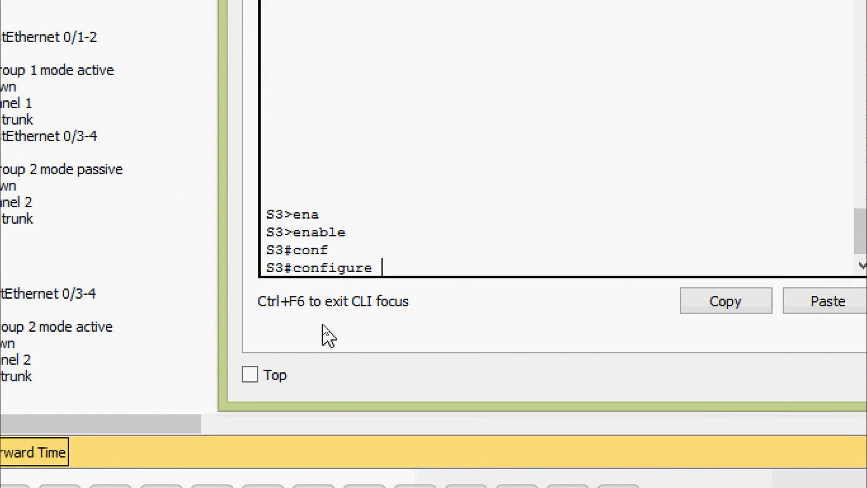
type("terminal")
key("Return")
Step: Select interface range fastEthernet 0/5-6 on S3 and shut both ports down
type("inter")
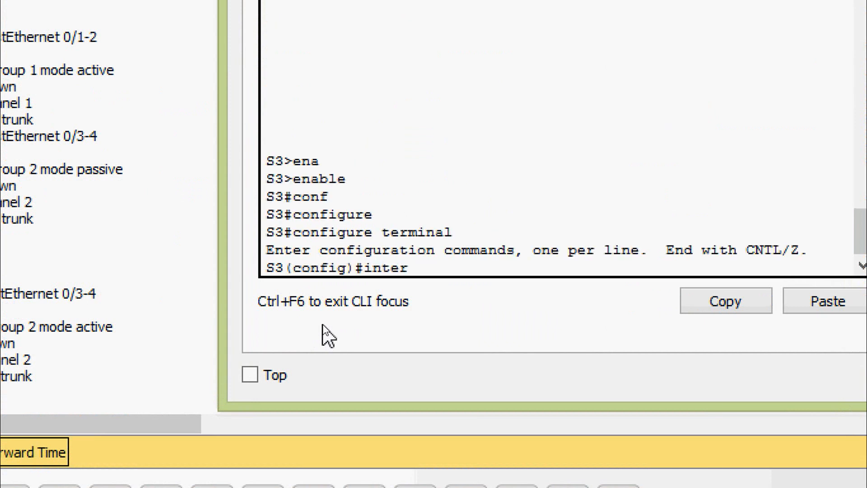
key("Tab")
type("r")
key("Tab")
type("f")
key("Tab")
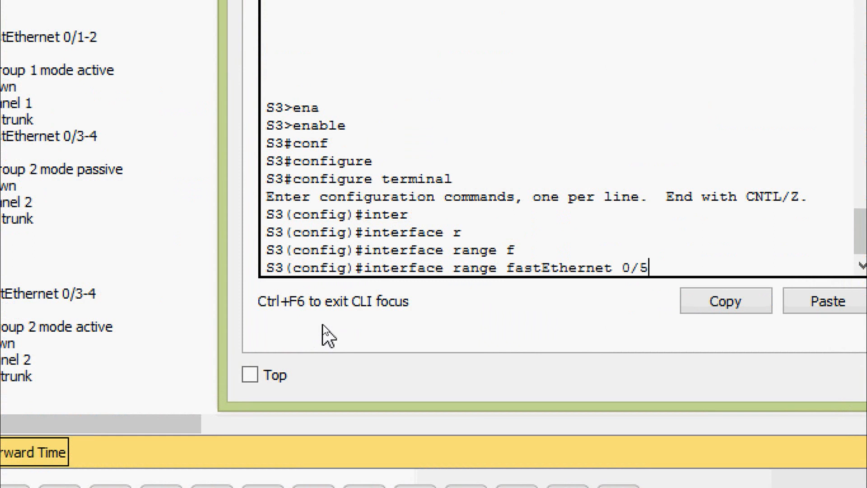
type("0/5-6")
key("Return")
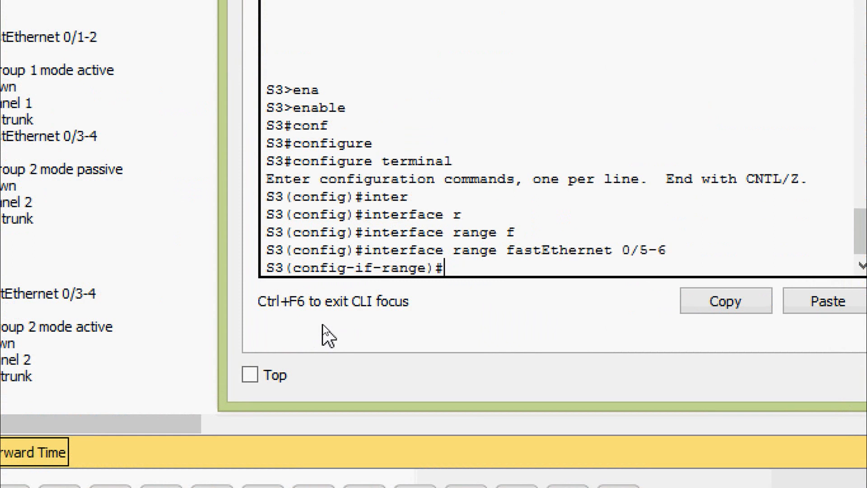
type("shut")
key("Tab")
key("Return")
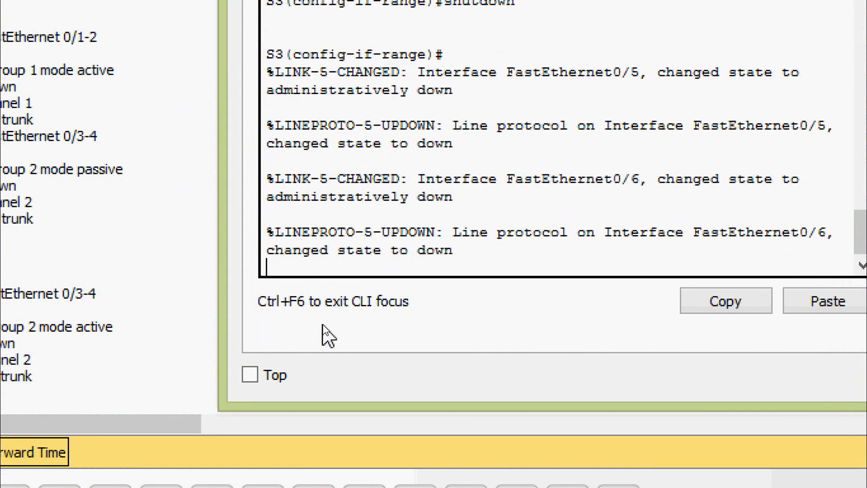
key("Return")
Step: List the available channel-group modes, and assign the selected ports to EtherChannel with channel-group 3 mode desirable
type("chane")
key("Tab")
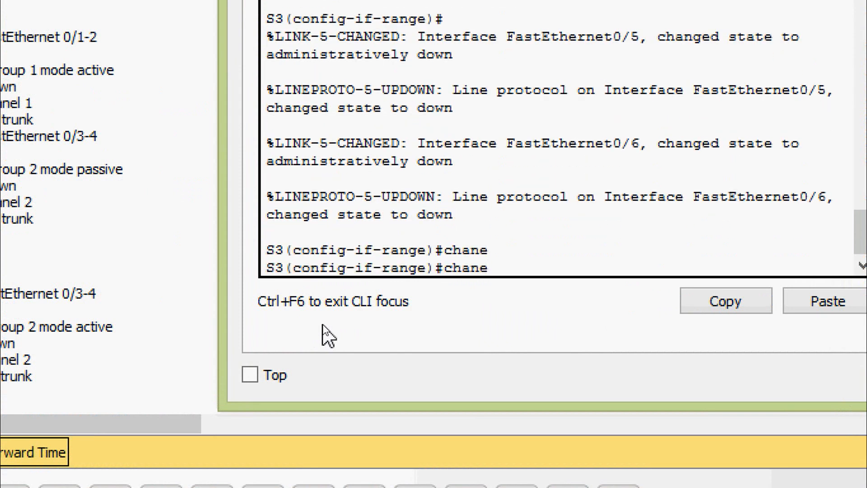
key("BackSpace")
type("n")
key("Tab")
type("el")
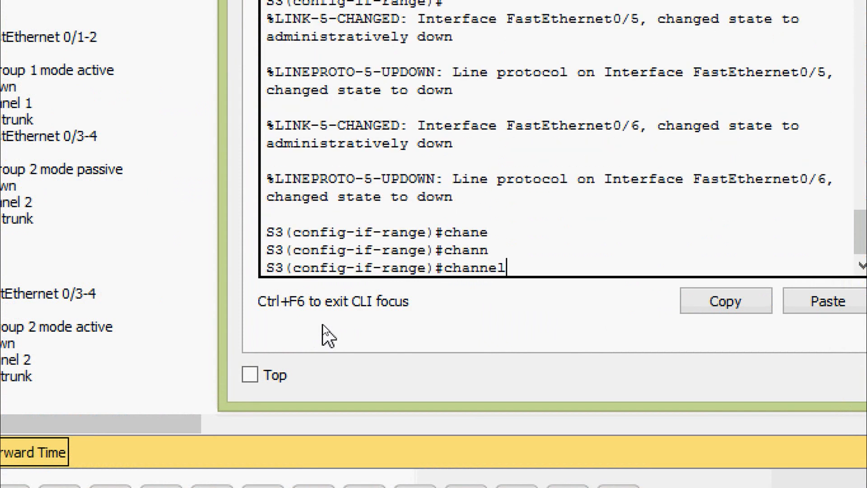
type("-g")
key("Tab")
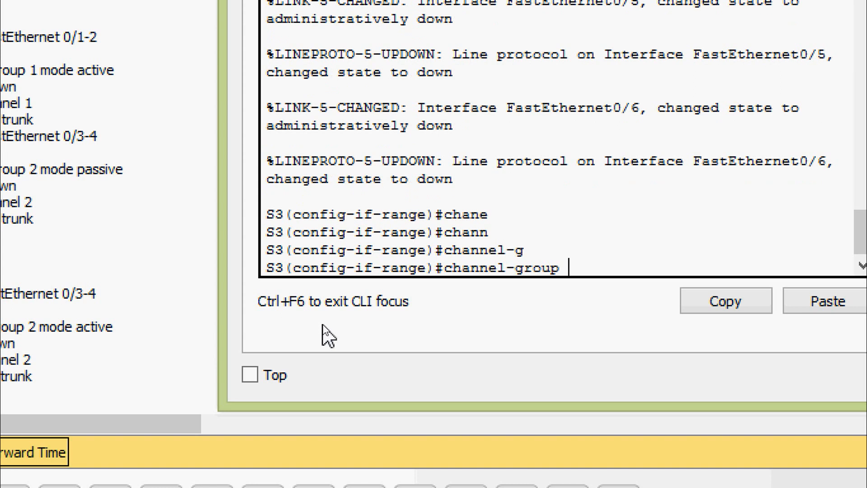
type("3 mod")
key("Tab")
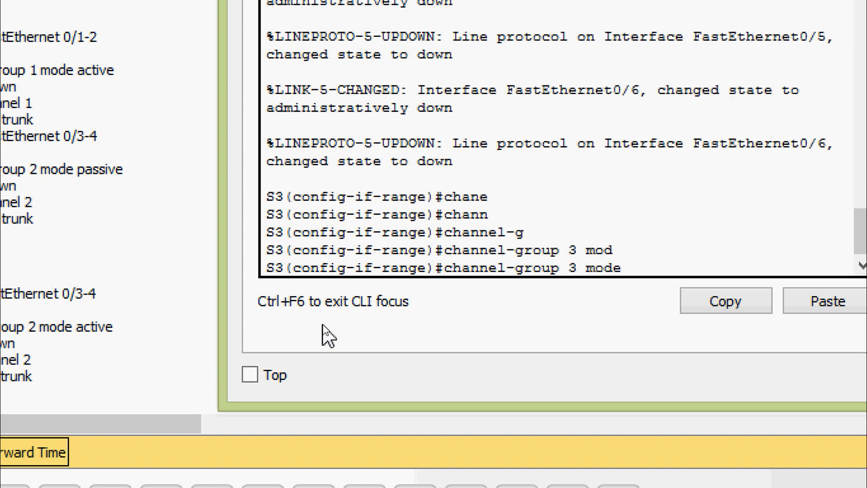
type("?")
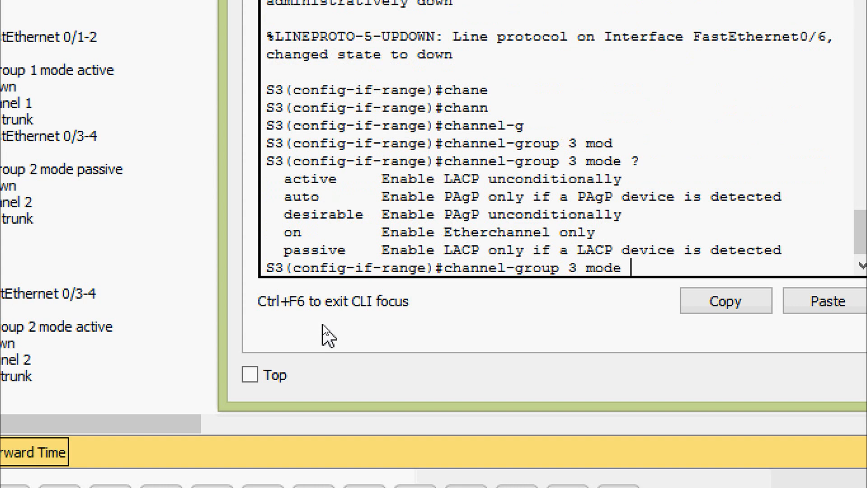
type("de")
key("Tab")
key("Return")
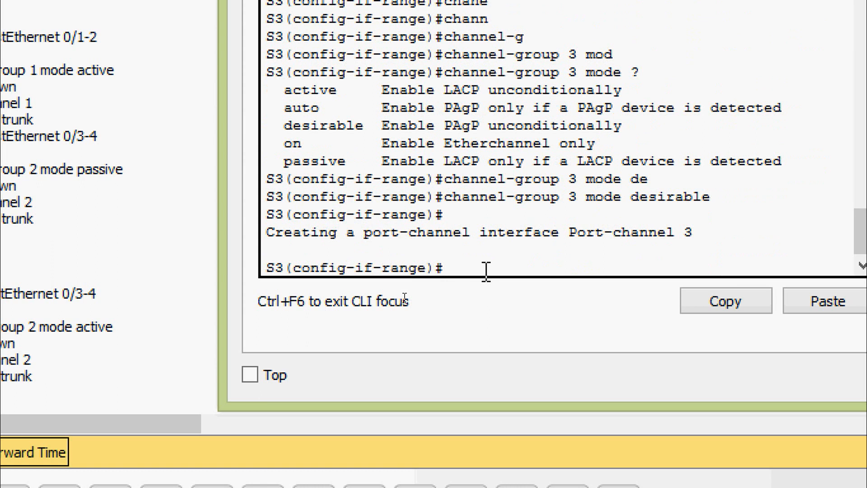
Step: Bring FastEthernet 0/5-6 back up with no shutdown, and exit the interface range configuration
type("no shu")
key("Tab")
key("Return")
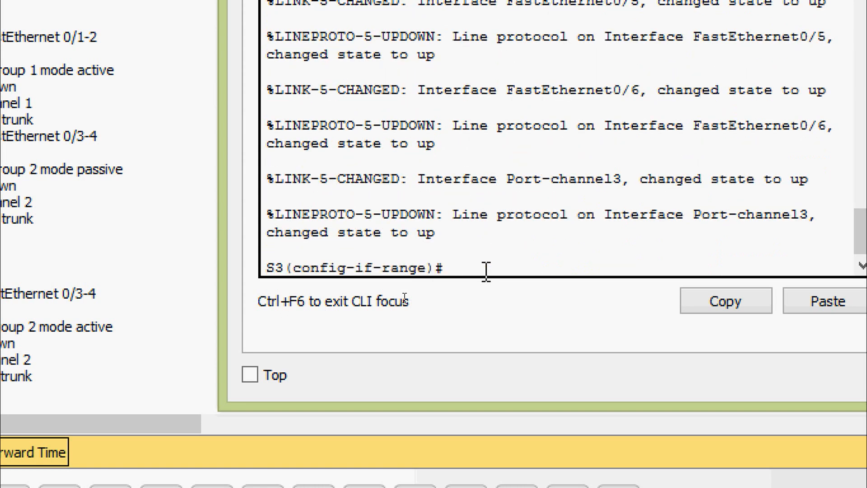
type("exit")
key("Return")
Step: Configure interface port-channel 3 on S3 as a trunk with switchport mode trunk
type("inte")
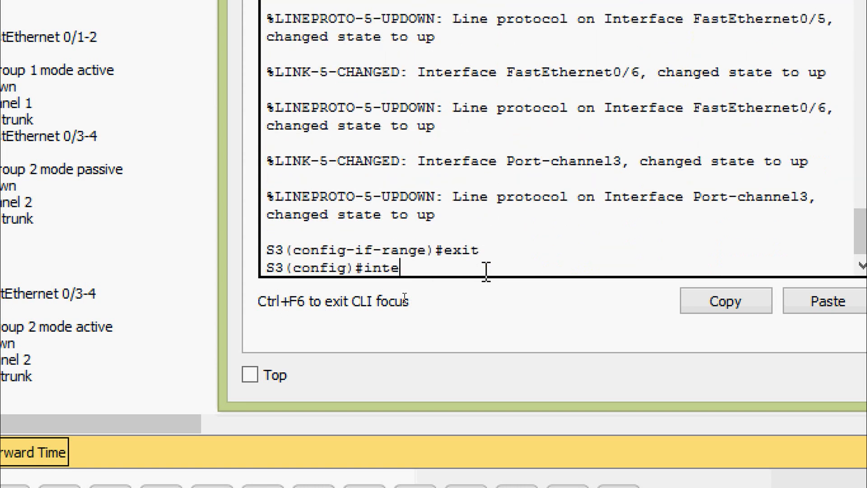
type("r")
key("Tab")
type("por")
key("Tab")
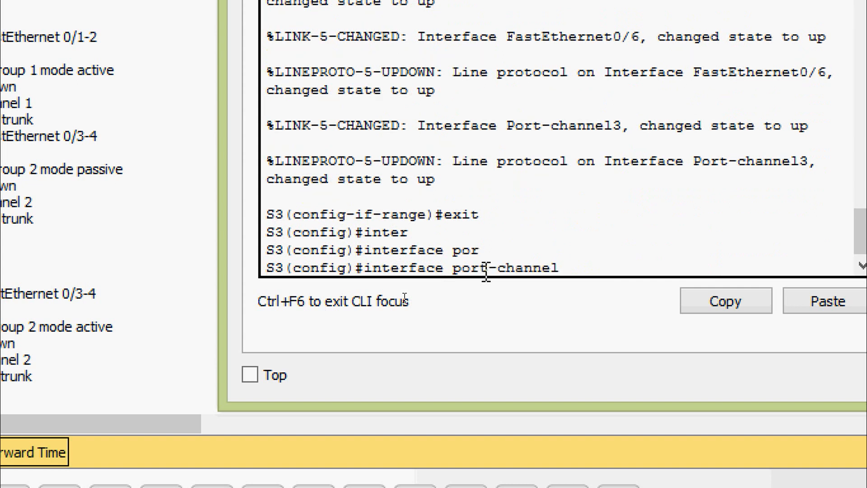
type("3")
key("Return")
type("s")
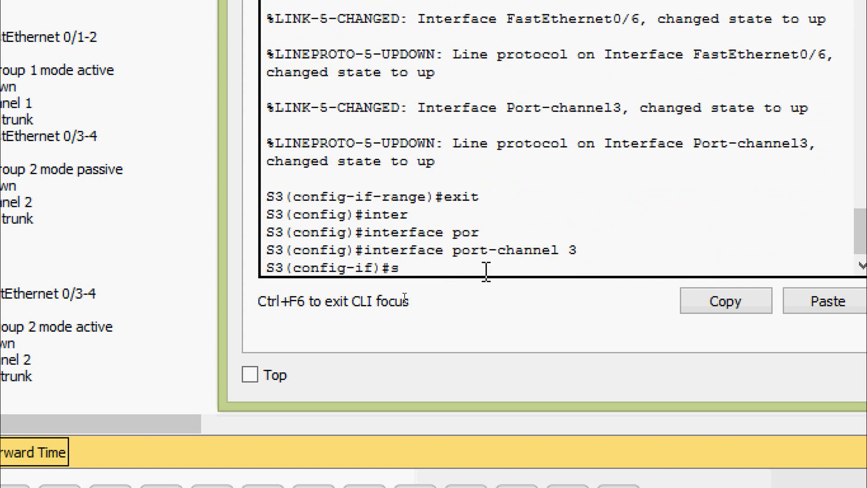
type("wi")
key("Tab")
type("mod")
key("Tab")
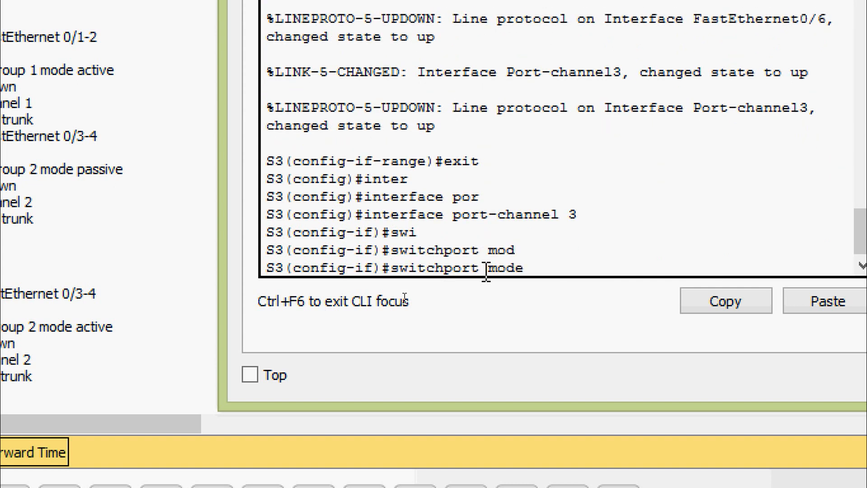
type("tr")
key("Tab")
key("Return")
key("Return")
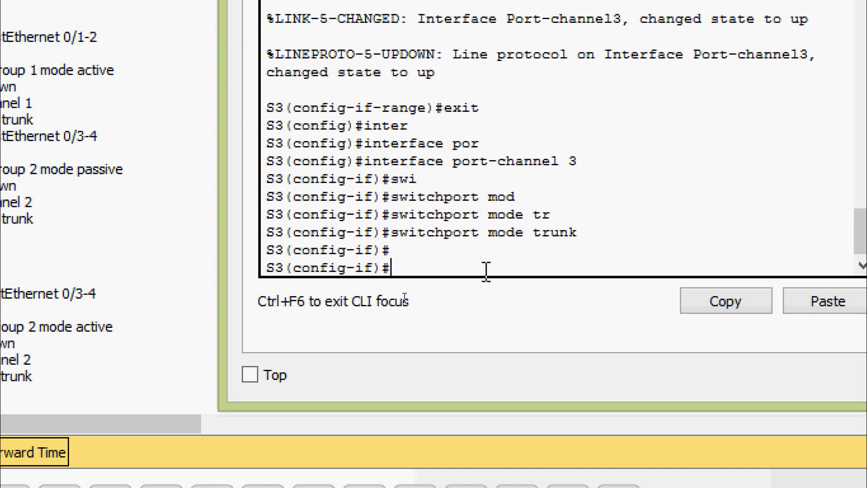
Step: Return to privileged mode and save S3's configuration with copy running-config startup-config, accepting the default destination filename
key("ctrl+z")
type("cop")
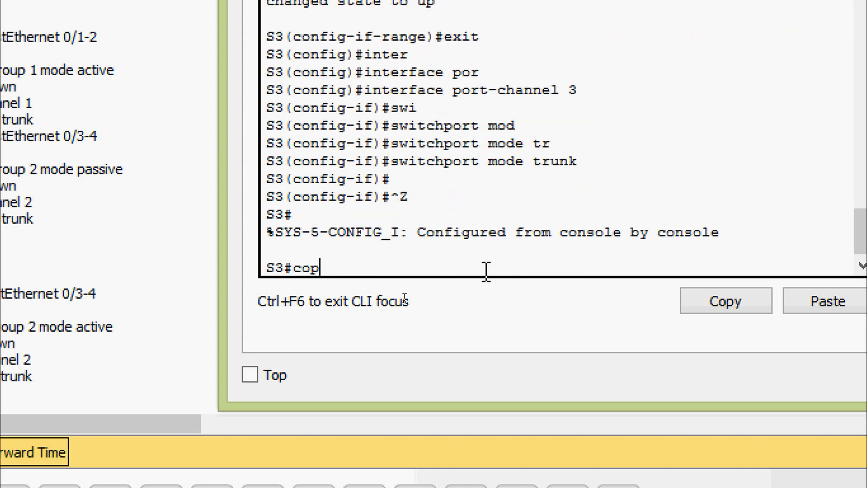
key("Tab")
type("r")
key("Tab")
type("st")
key("Tab")
key("Return")
key("Return")
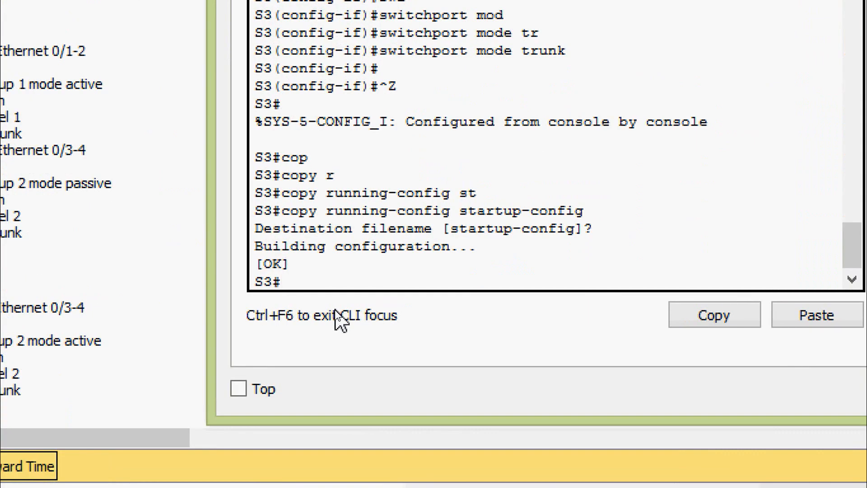
Step: Display S3's running configuration with show running-config, paging through the interface entries
type("sh")
key("Tab")
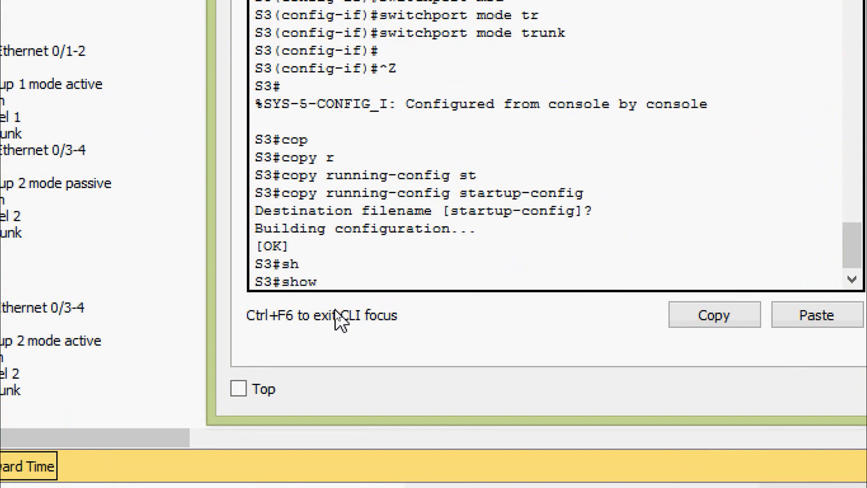
type("r")
key("Tab")
key("Return")
key("space")
key("space")
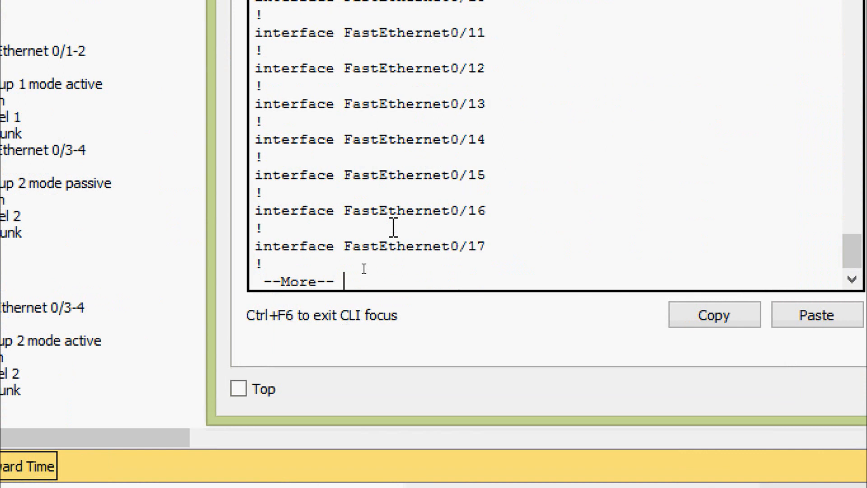
Step: Check the Port-channel3, FastEthernet0/5 and FastEthernet0/6 entries in S3's running configuration, then end the listing
scroll(394, 225, "up", 5)
scroll(393, 226, "up", 3)
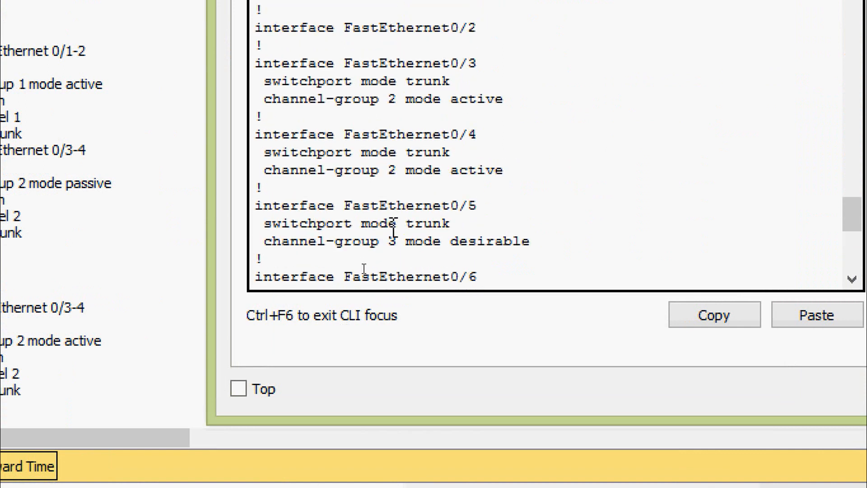
scroll(394, 176, "up", 2)
scroll(393, 175, "up", 2)
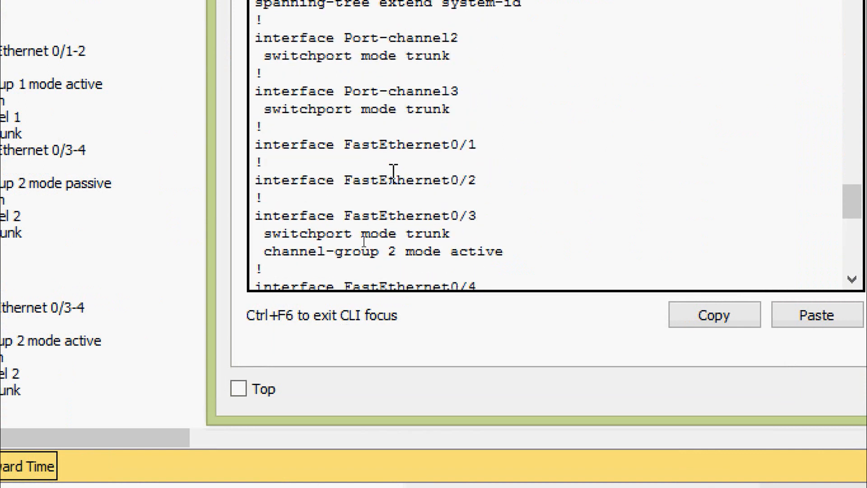
left_click_drag(336, 93, 469, 92)
scroll(396, 212, "down", 4)
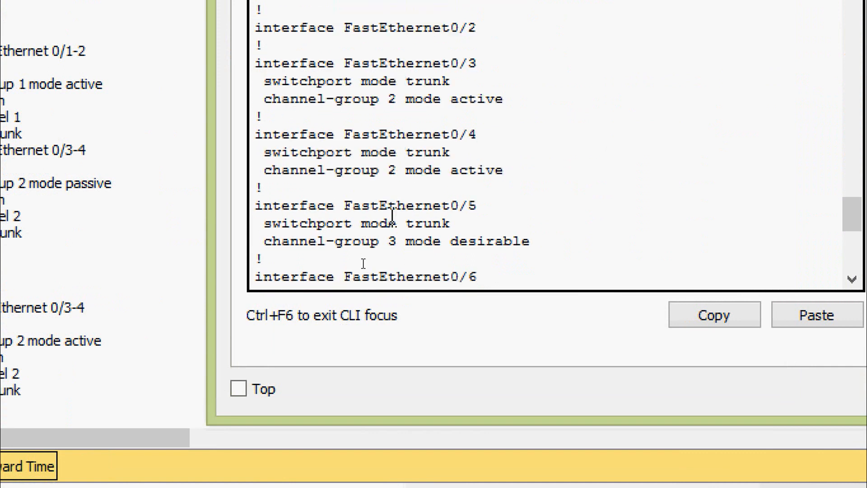
scroll(392, 216, "down", 2)
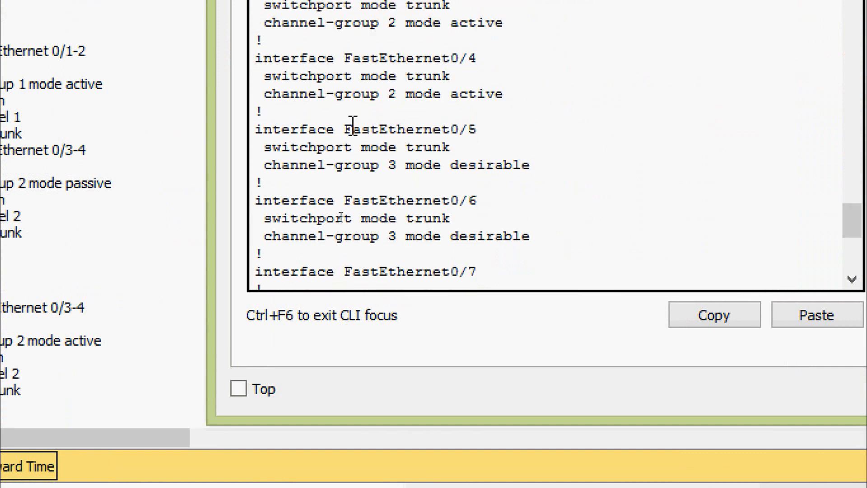
left_click_drag(344, 129, 469, 129)
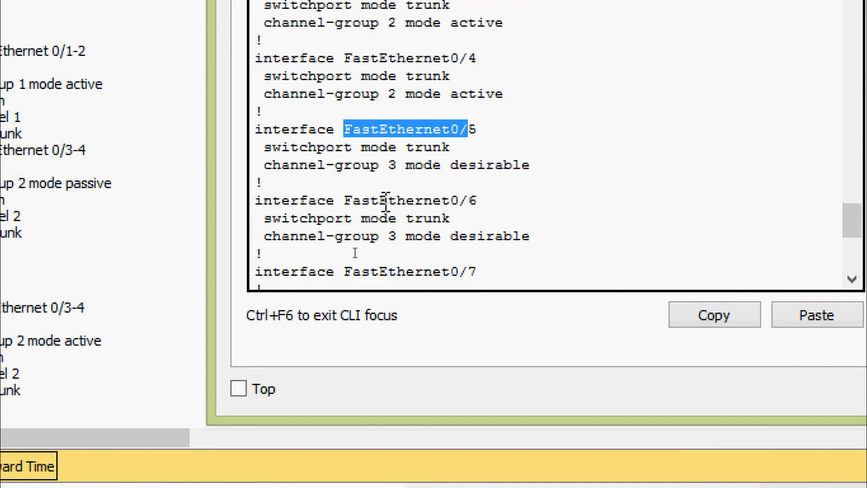
left_click_drag(265, 165, 530, 165)
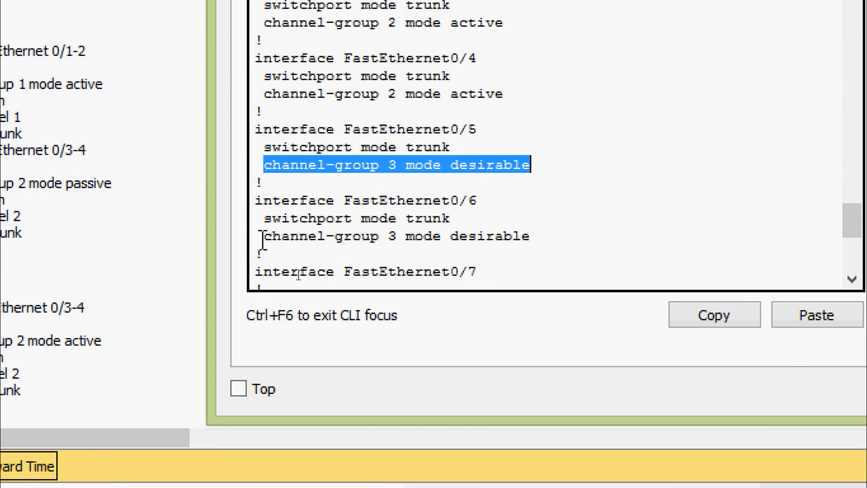
left_click_drag(262, 236, 552, 235)
key("Return")
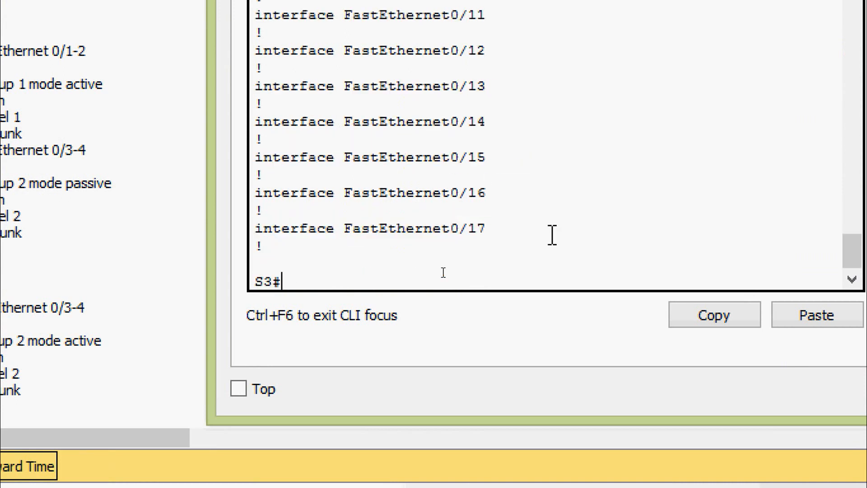
Step: Display S3's EtherChannel summary with show etherchannel su
type("sh")
key("Tab")
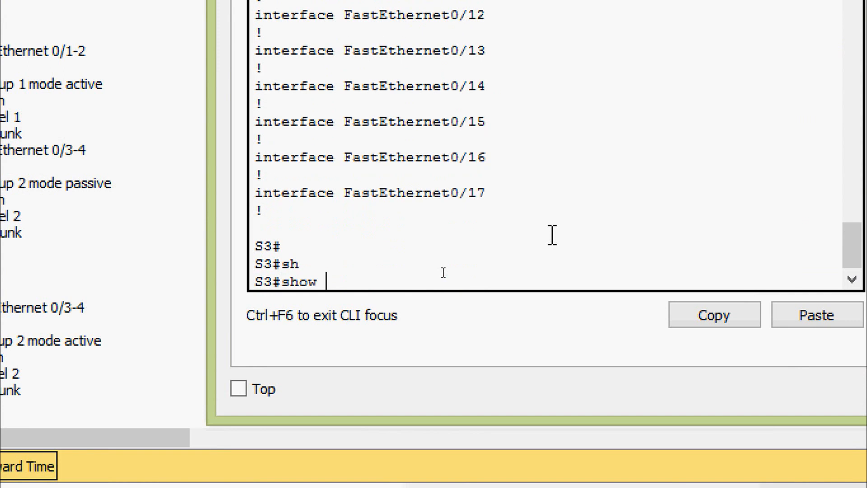
type("ether")
key("Tab")
type("su")
key("Return")
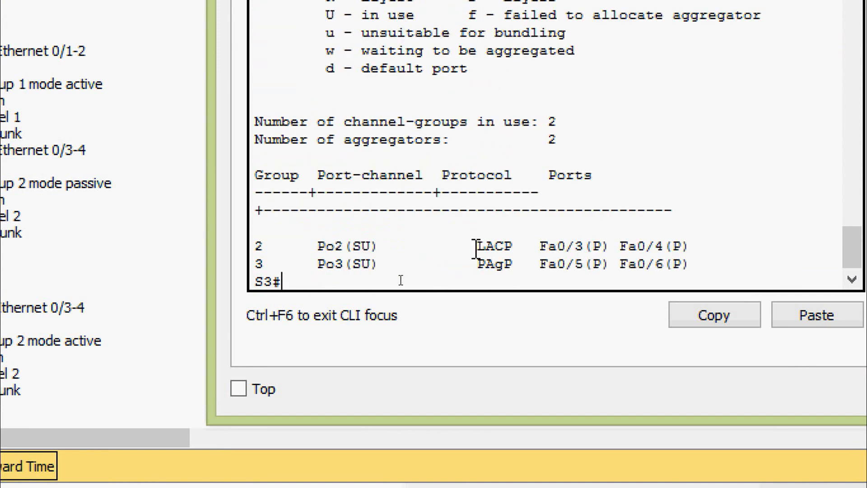
Step: Check Po3's status flags, protocol and member ports in S3's EtherChannel summary
left_click_drag(317, 265, 380, 265)
left_click_drag(441, 177, 515, 178)
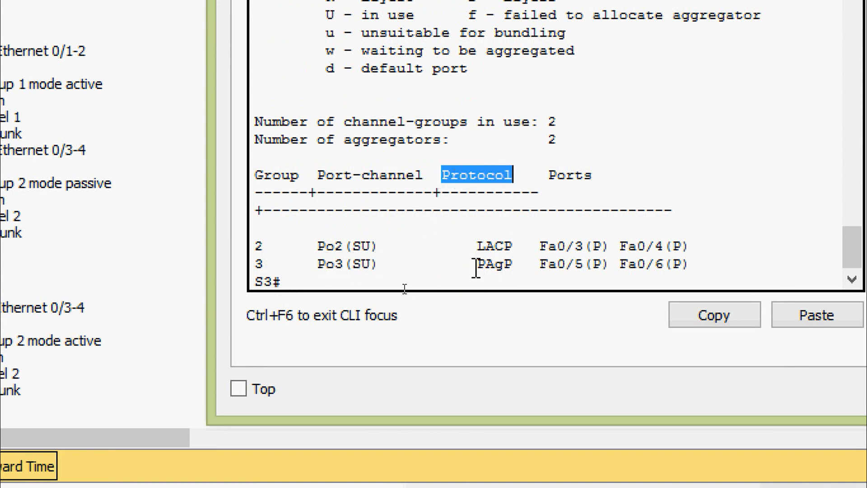
left_click_drag(472, 267, 525, 266)
left_click_drag(550, 176, 617, 183)
left_click(540, 267)
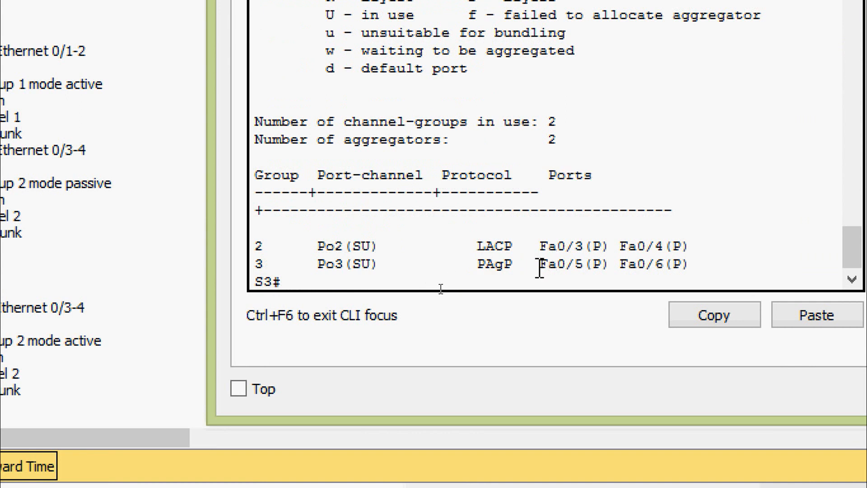
Step: Check member ports Fa0/5 and Fa0/6 in the Po3 row of S3's EtherChannel summary
left_click_drag(540, 267, 700, 265)
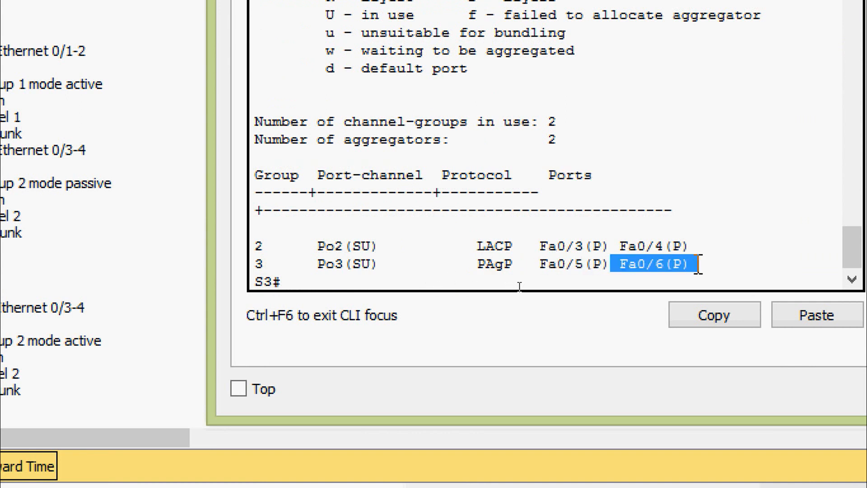
left_click(520, 287)
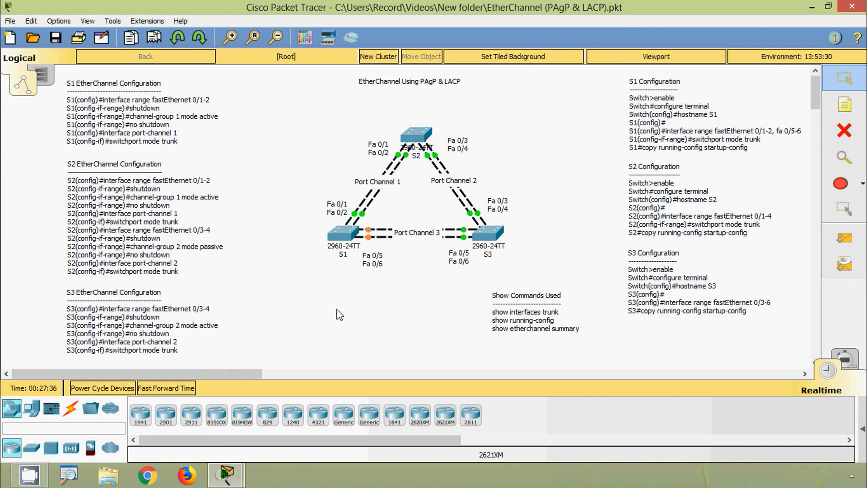
Step: Open S1's CLI, return to privileged EXEC mode and display the EtherChannel summary with show etherchannel summary
left_click(344, 234)
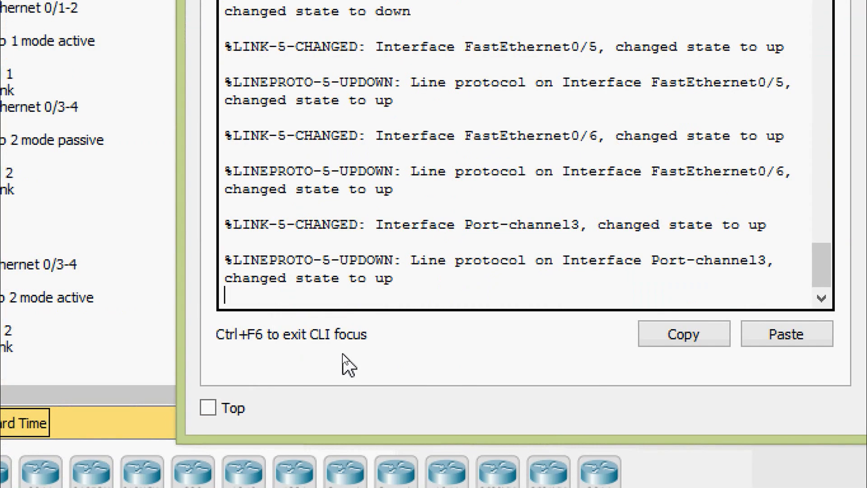
key("ctrl+z")
key("Return")
type("sh")
key("Tab")
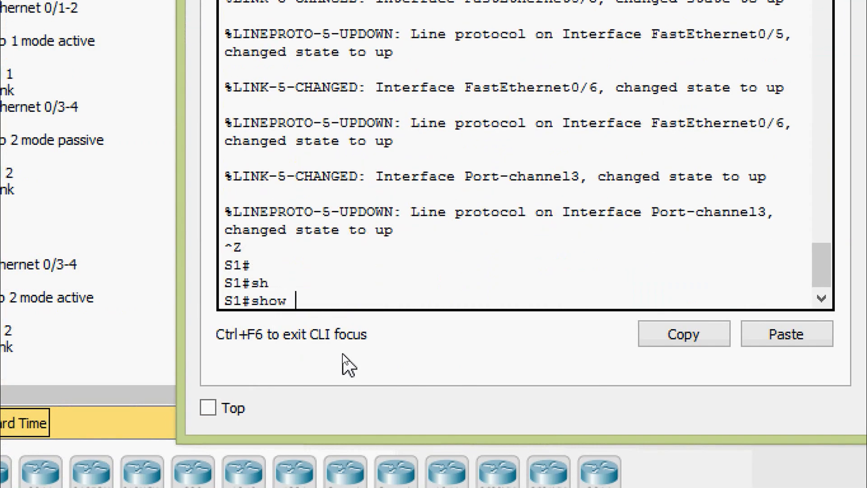
type("ether")
key("Tab")
type("su")
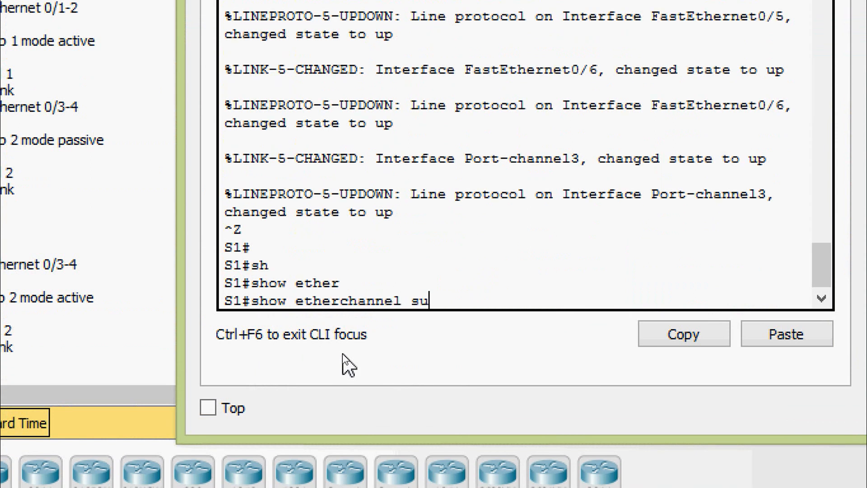
key("Return")
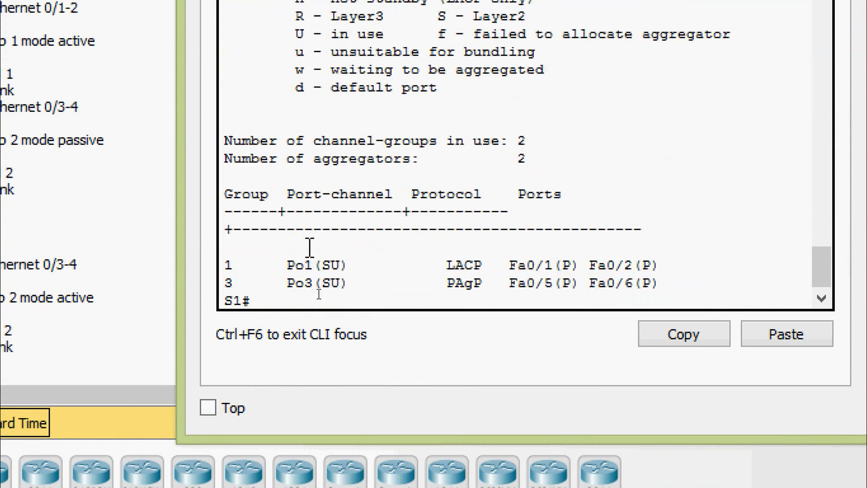
Step: Check Po3's status flags and member ports in S1's EtherChannel summary, and close the S1 window
left_click_drag(280, 284, 376, 284)
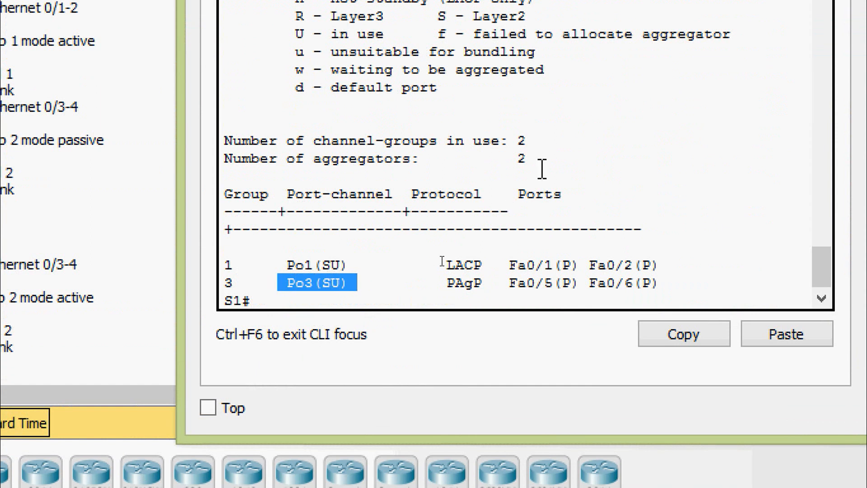
left_click(565, 282)
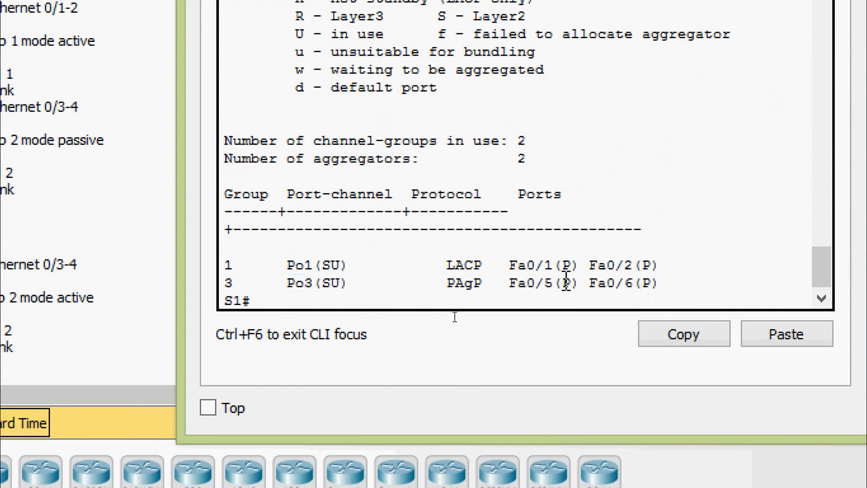
left_click_drag(567, 281, 571, 281)
left_click(638, 286)
left_click_drag(638, 286, 687, 276)
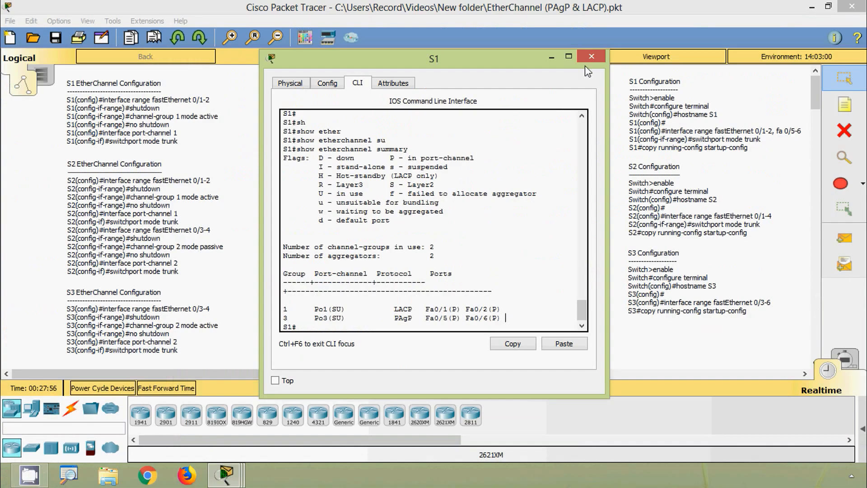
left_click(588, 59)
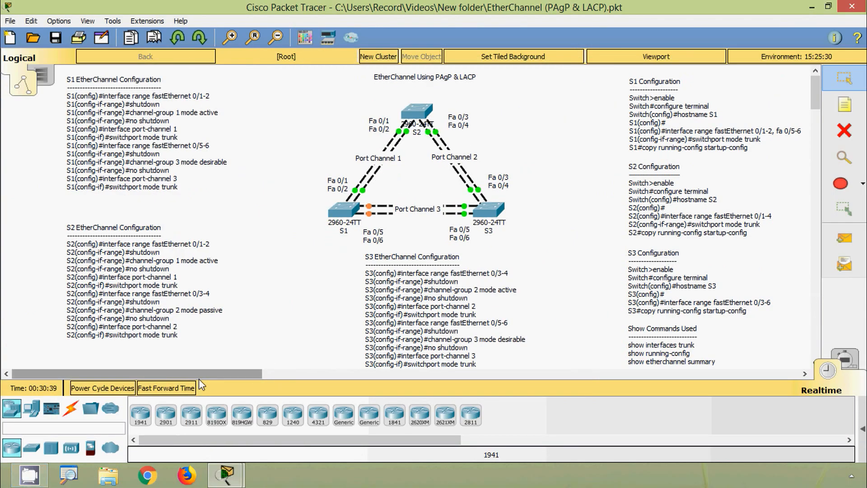
Step: Add three generic PCs to the workspace: PC0 near S1, PC1 near S3 and PC2 near S2
left_click(31, 414)
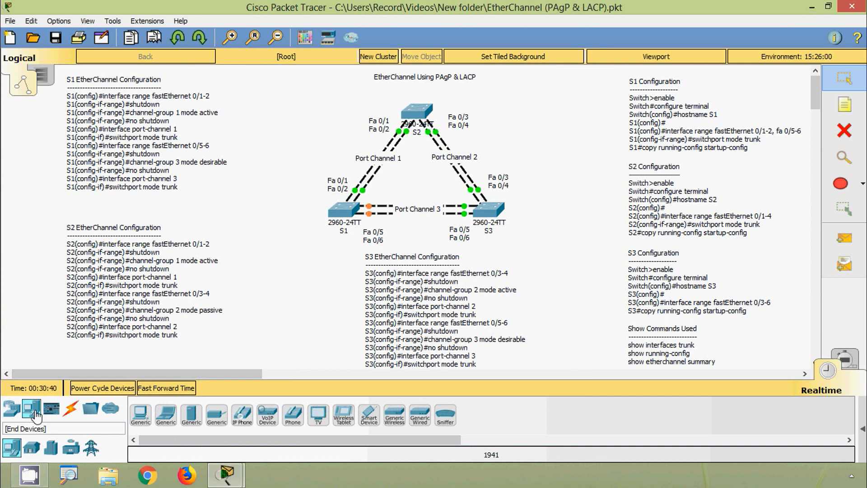
left_click(141, 424)
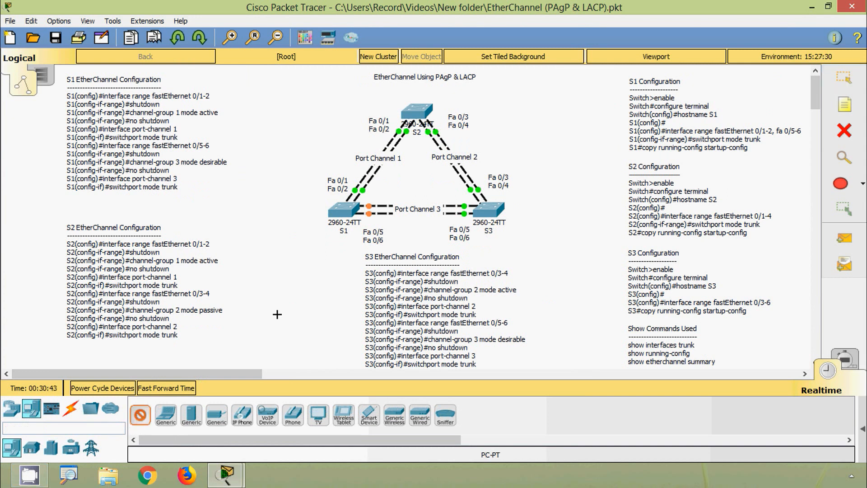
left_click(287, 254)
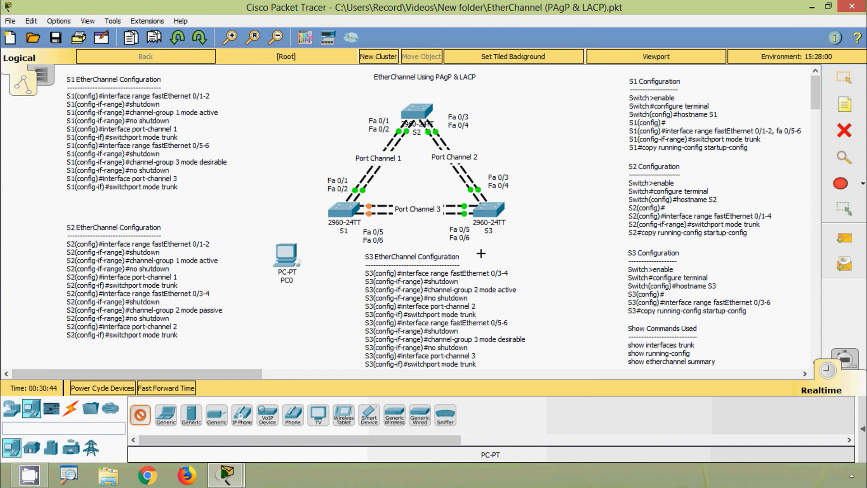
left_click(559, 263)
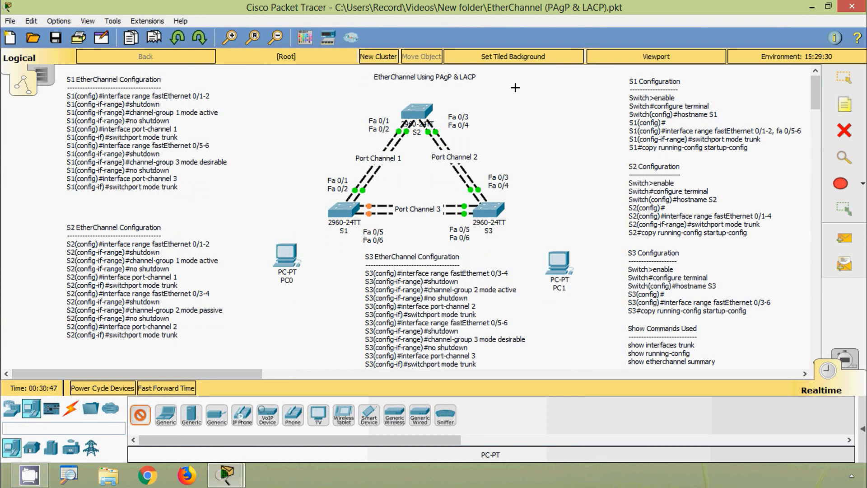
left_click(515, 87)
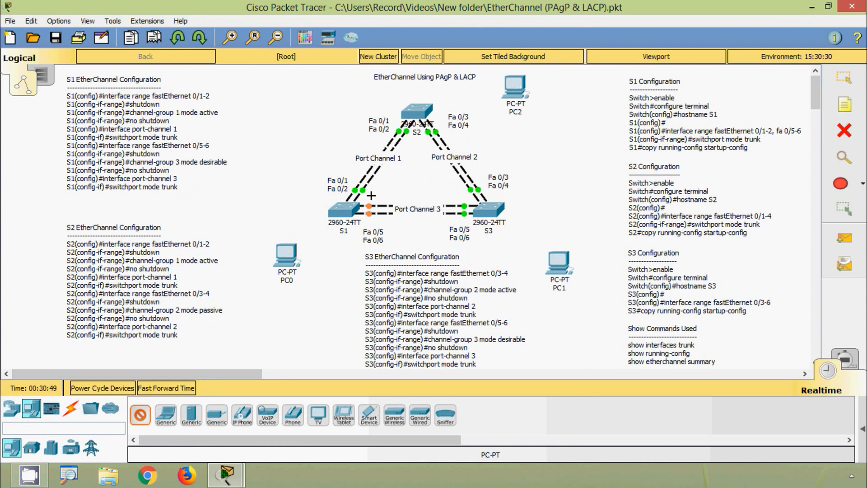
Step: Connect S1's GigabitEthernet0/1 to PC0's FastEthernet0 with a copper straight-through cable
left_click(71, 408)
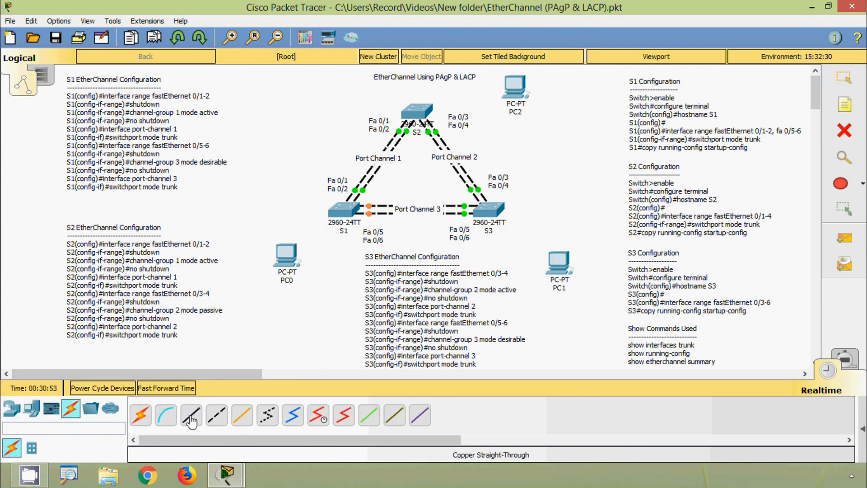
left_click(191, 421)
left_click(338, 211)
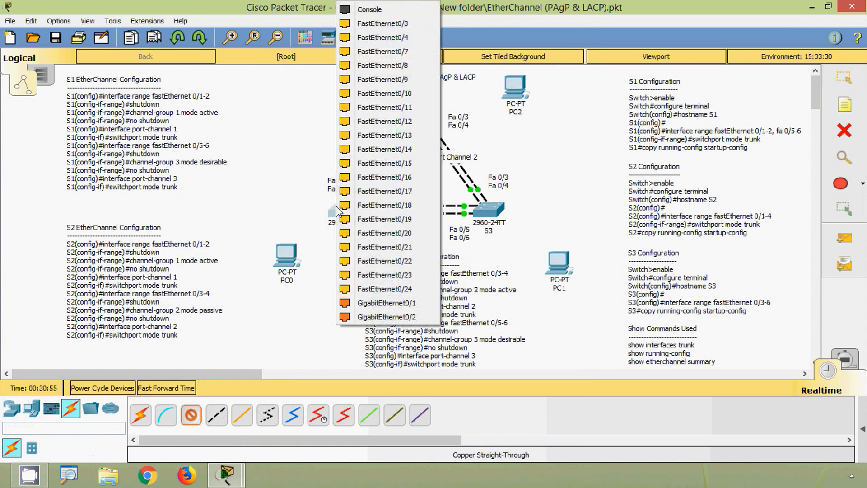
left_click(416, 303)
left_click(287, 257)
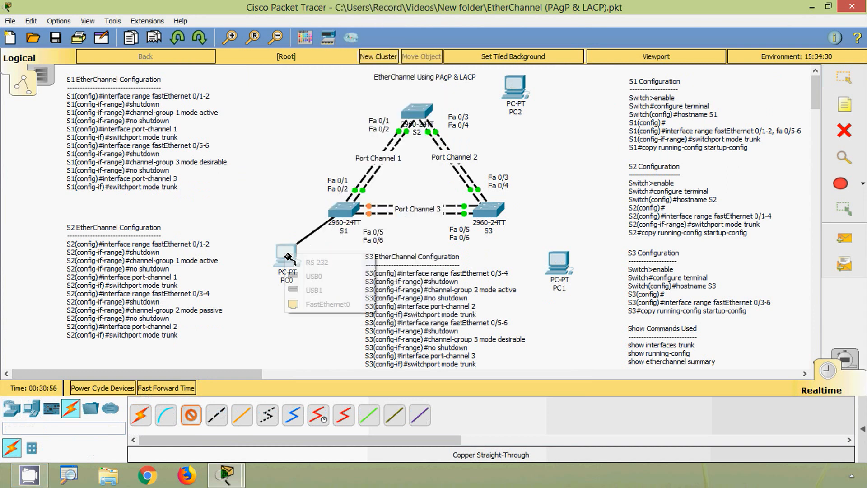
left_click(328, 304)
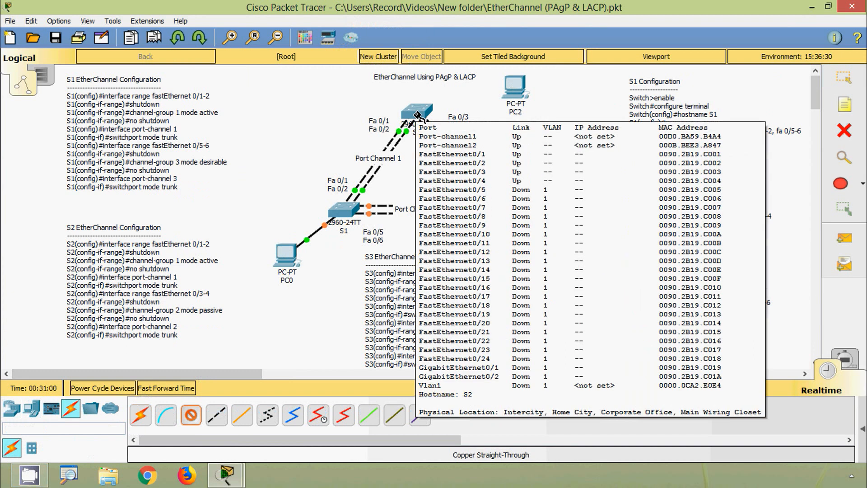
Step: Swap the positions of the two unconnected PCs so PC1 sits beside S2 and PC2 beside S3
key("Escape")
left_click_drag(527, 96, 557, 207)
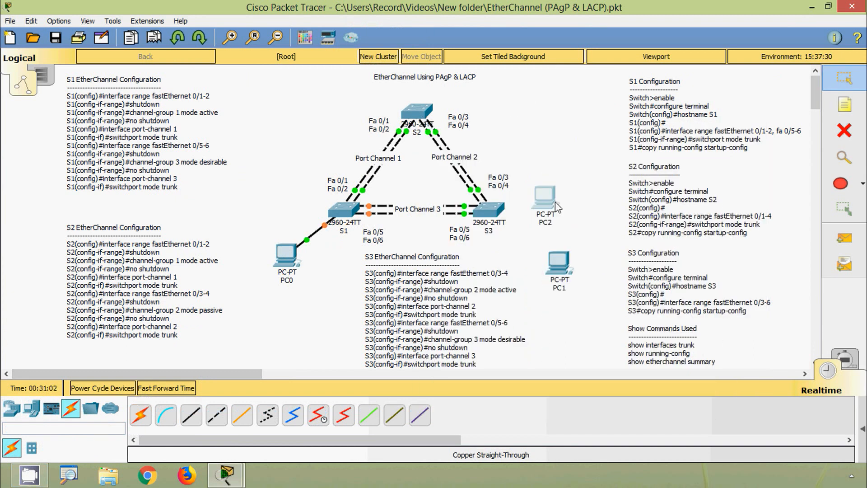
left_click_drag(563, 271, 511, 90)
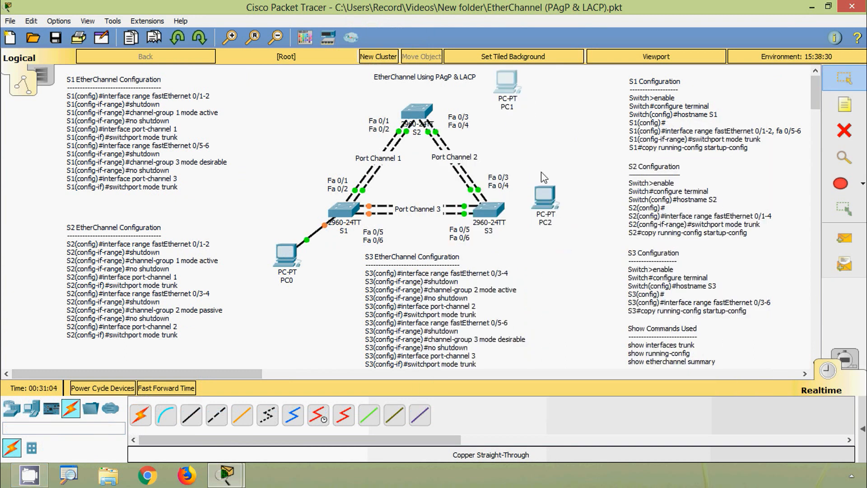
left_click_drag(546, 209, 560, 255)
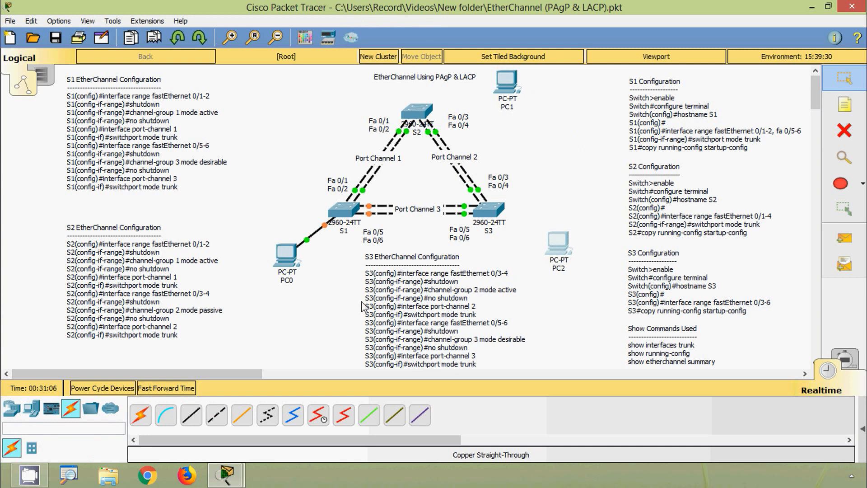
Step: Connect S2 to PC1 with a copper straight-through cable
left_click(192, 416)
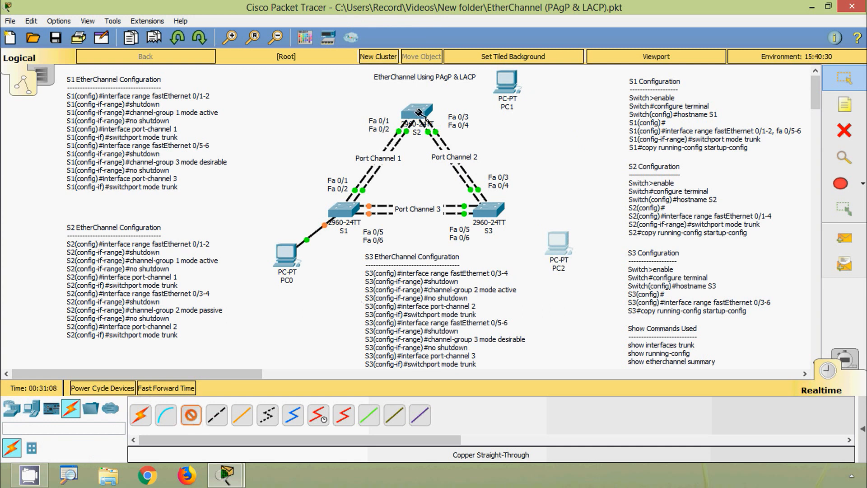
left_click(419, 130)
left_click(460, 410)
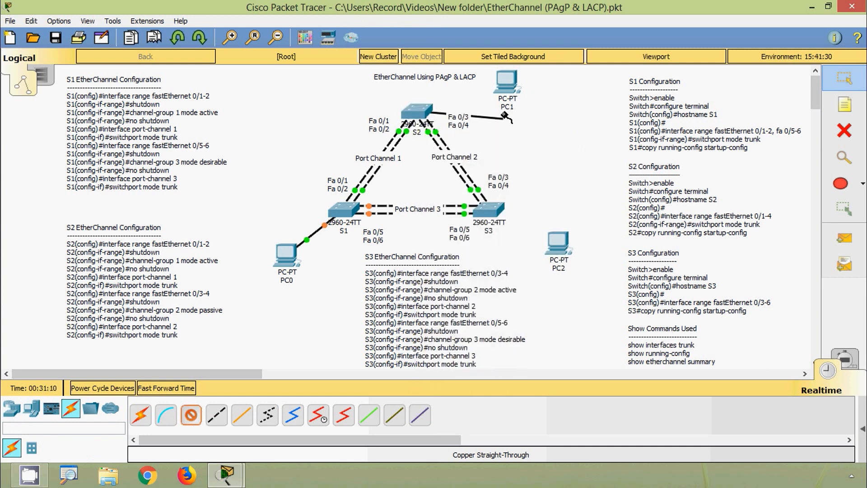
left_click(507, 82)
left_click(528, 129)
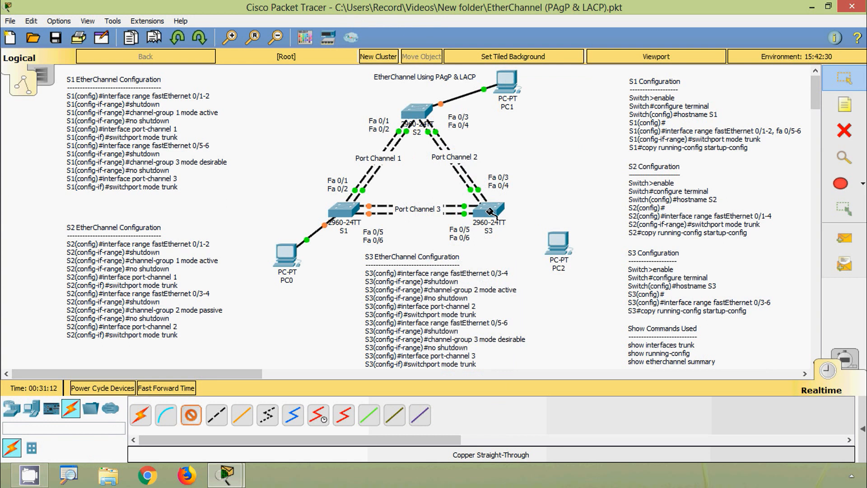
Step: Connect S3 to PC2 with a copper straight-through cable and move PC2 slightly lower in the workspace
left_click(488, 212)
left_click(515, 307)
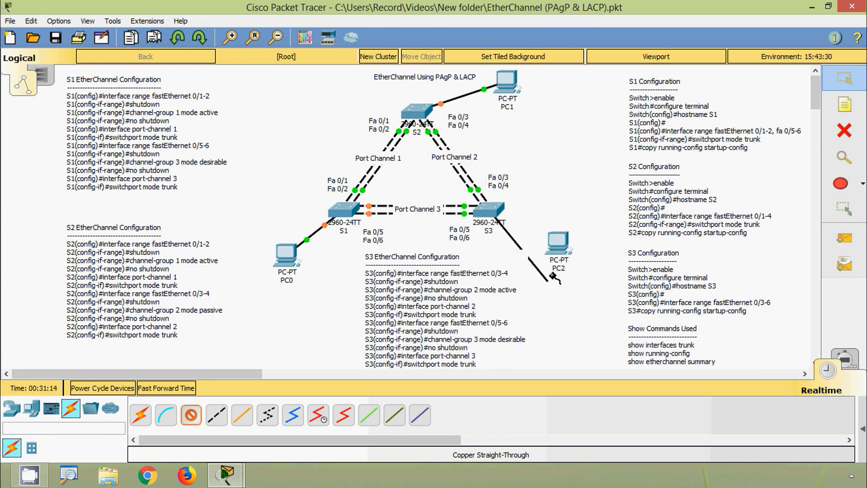
left_click(558, 246)
left_click(587, 300)
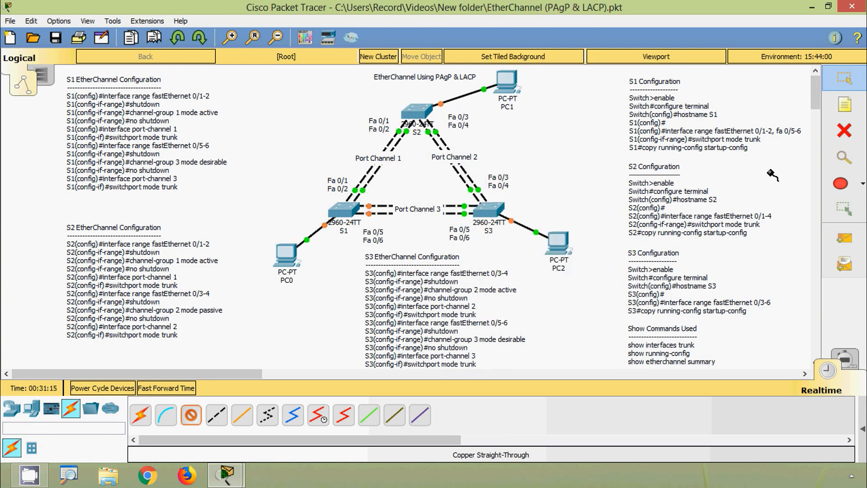
left_click(842, 86)
left_click_drag(552, 246, 553, 258)
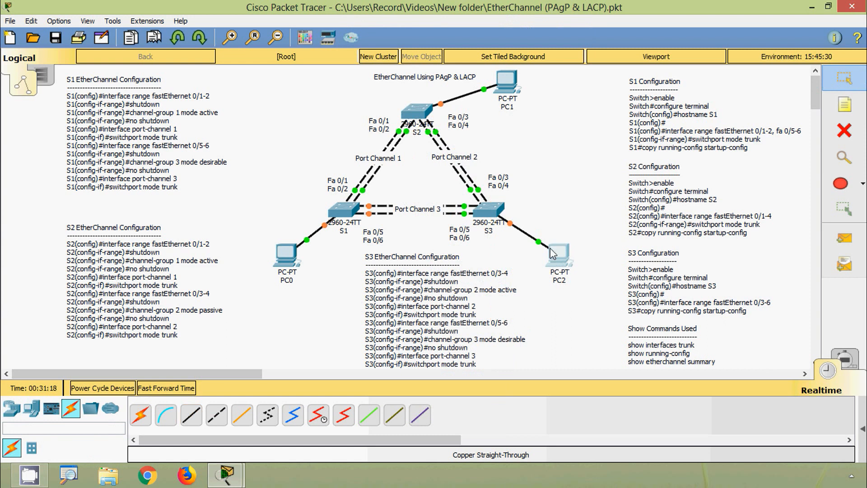
left_click(566, 175)
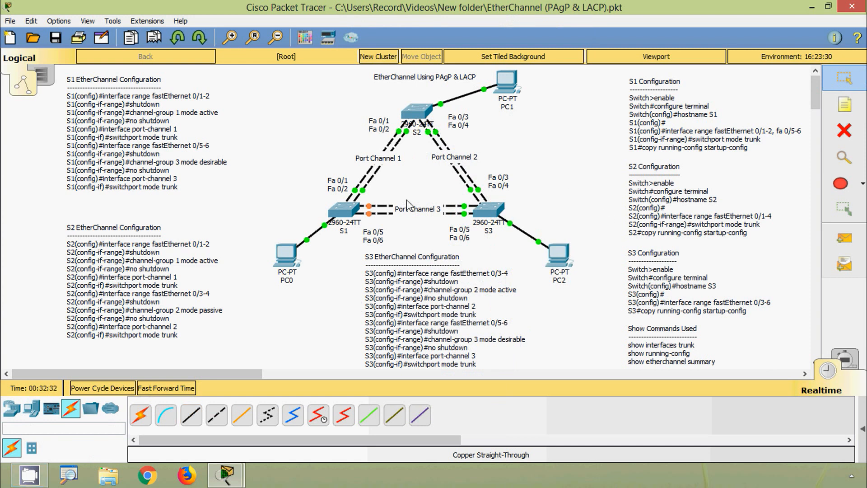
Step: Set PC0's static IP address to 192.168.1.1 with subnet mask 255.255.255.0, and close its window
left_click(281, 255)
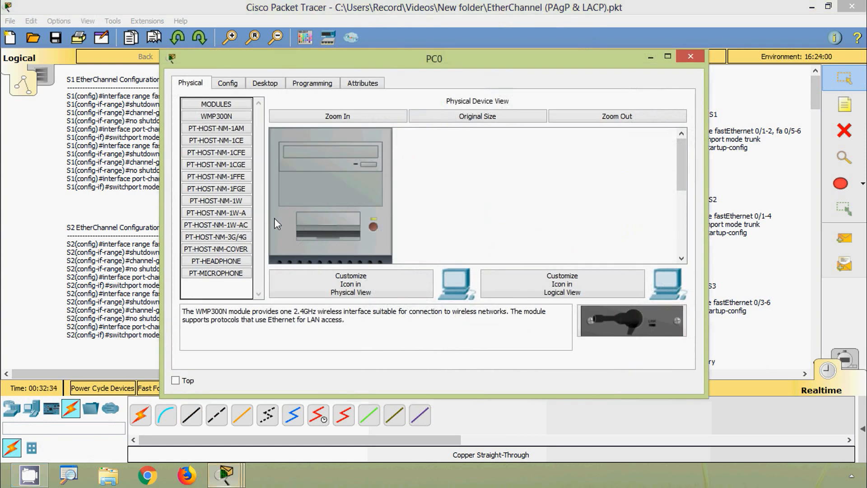
left_click(266, 83)
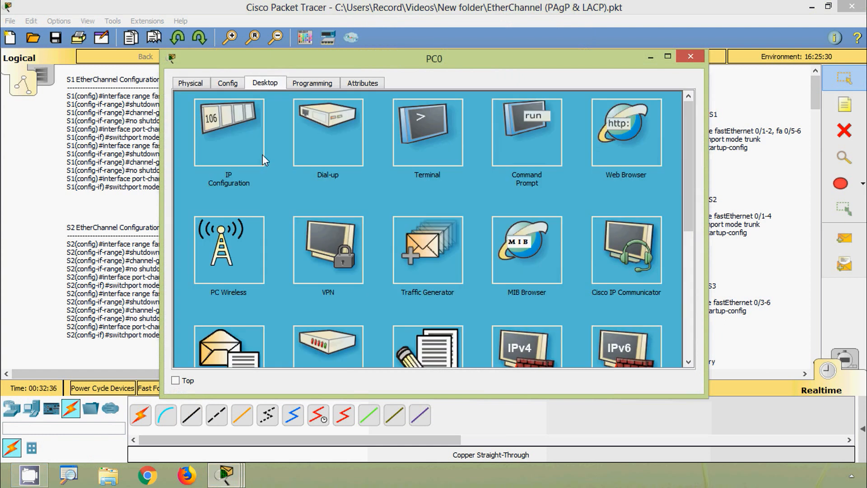
left_click(248, 153)
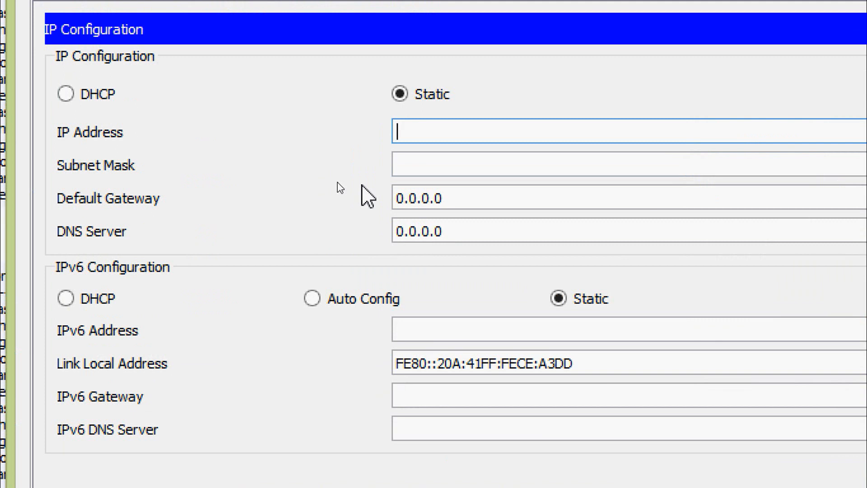
type("192.168.1.")
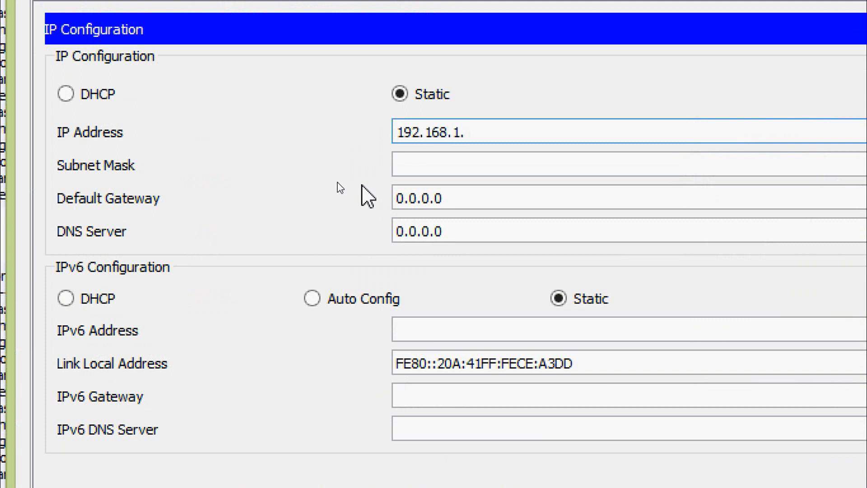
type("1")
left_click(436, 167)
left_click(489, 131)
left_click_drag(489, 129, 322, 129)
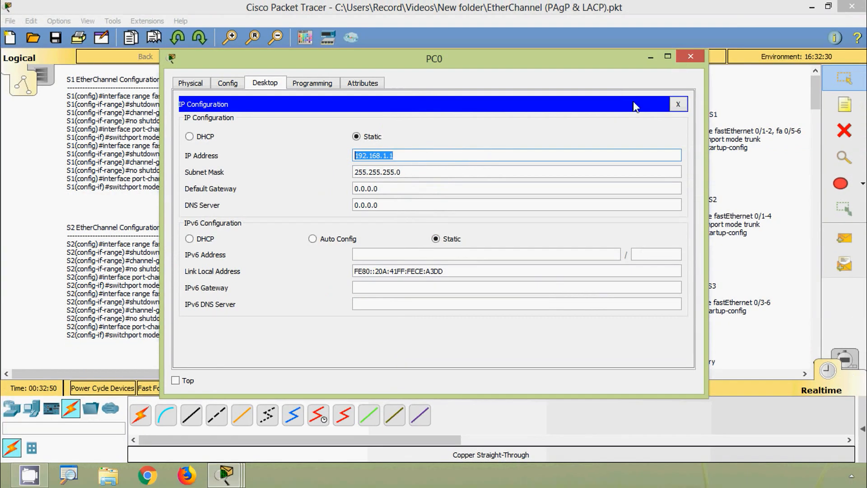
left_click(681, 61)
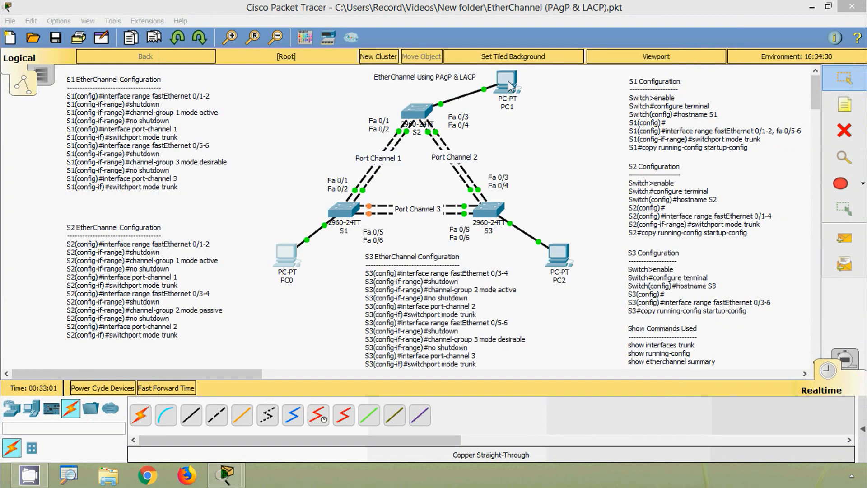
Step: Set PC1's static IP address to 192.168.1.2 with subnet mask 255.255.255.0, and close its window
left_click(510, 80)
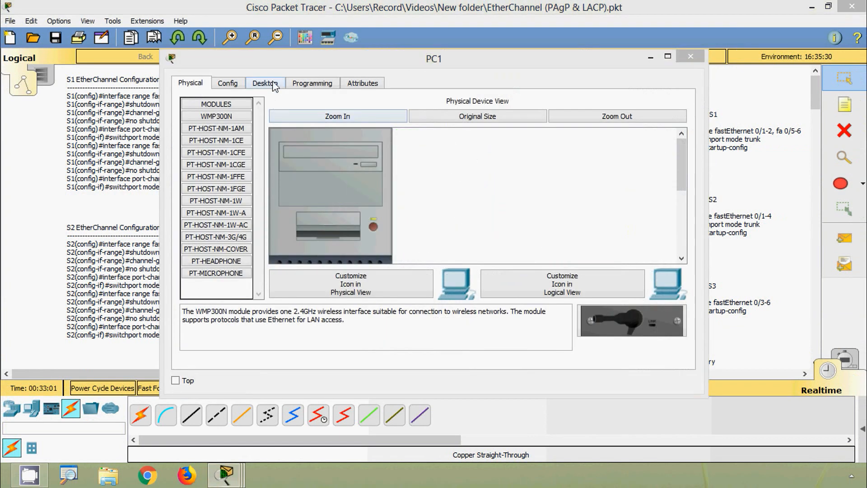
left_click(273, 83)
left_click(230, 136)
left_click(370, 154)
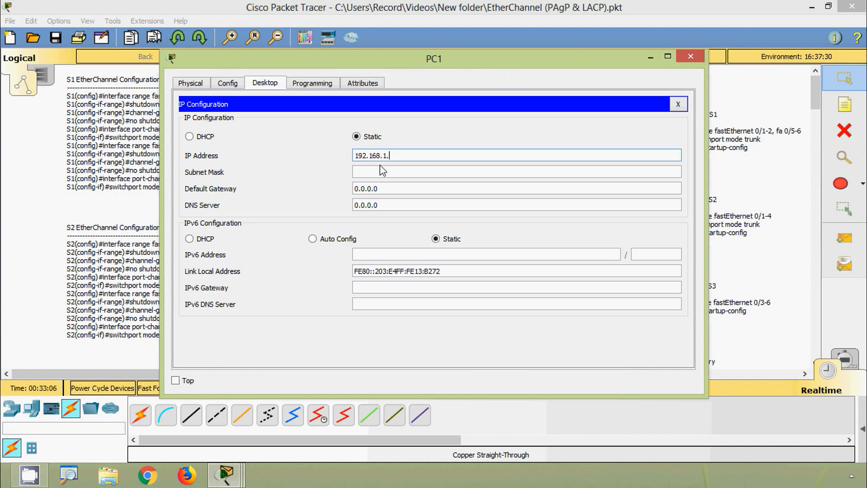
left_click(380, 165)
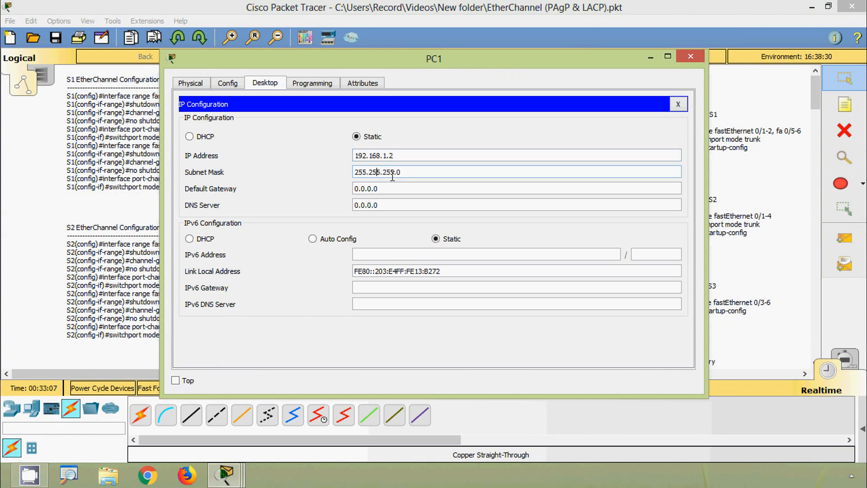
left_click(687, 60)
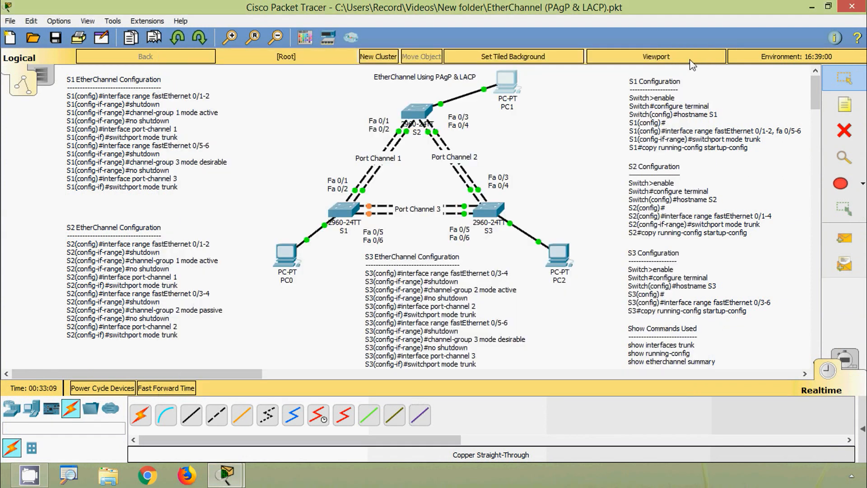
Step: Set PC2's static IP address to 192.168.1.3 with subnet mask 255.255.255.0, and close its window
left_click(565, 259)
left_click(265, 83)
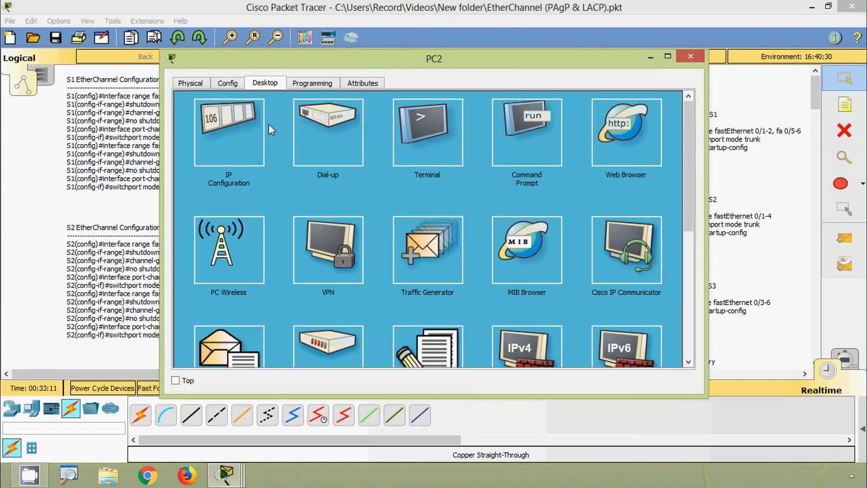
left_click(233, 133)
left_click(361, 154)
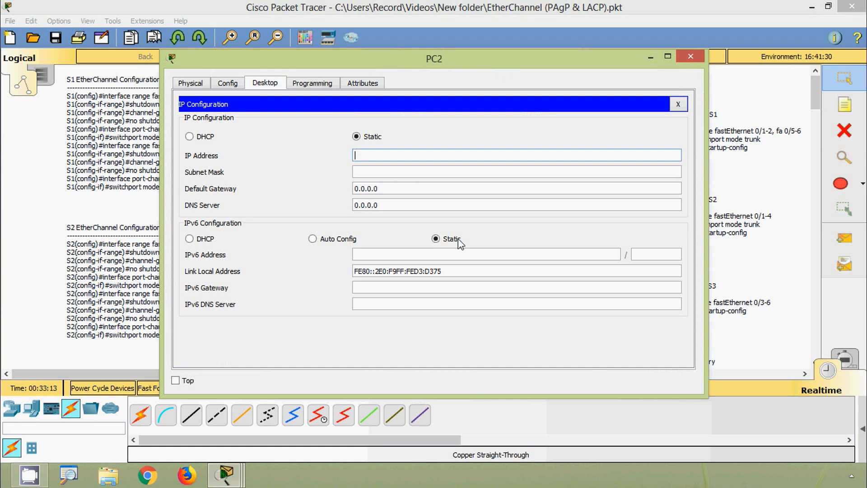
type("192.168.1.1")
left_click(401, 172)
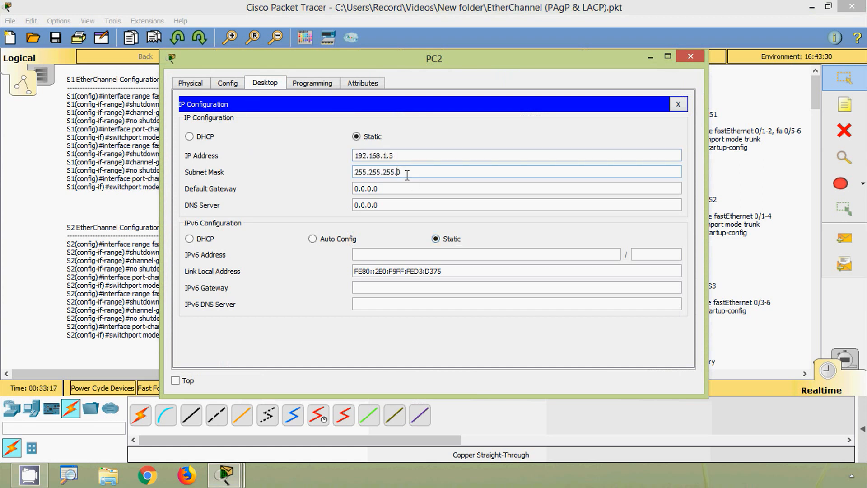
left_click(688, 64)
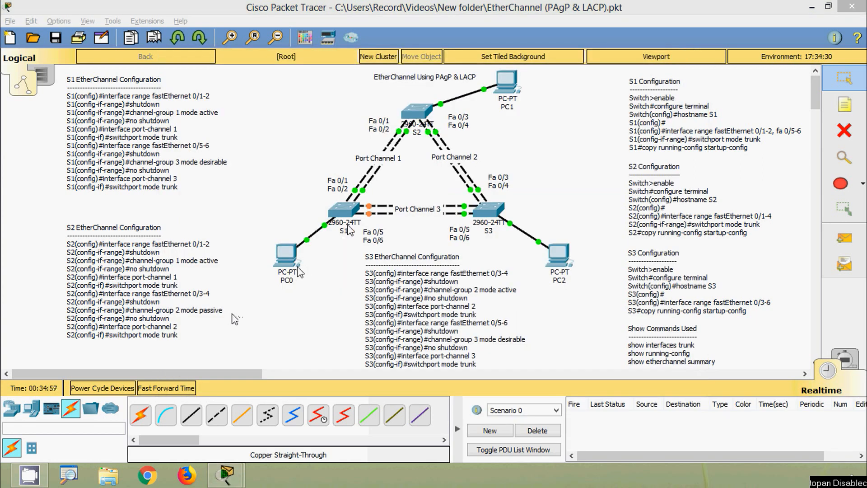
Step: Ping PC1 at 192.168.1.2 from PC0's command prompt
left_click(292, 259)
left_click(519, 150)
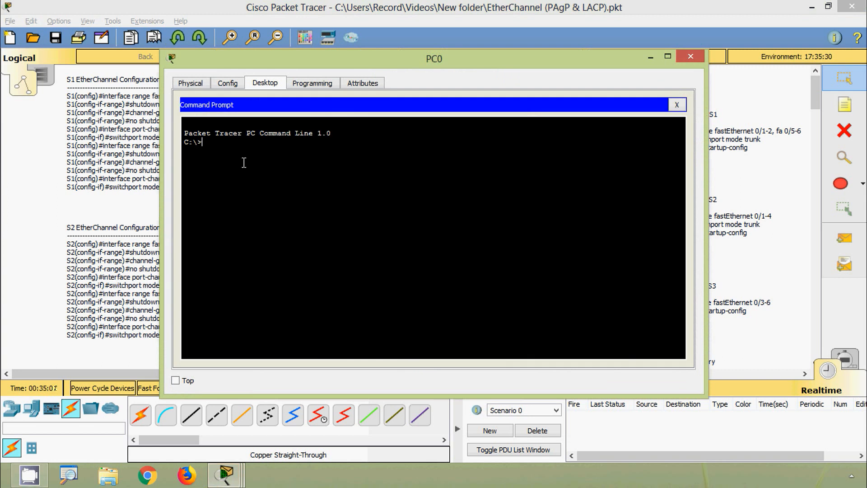
type("pi")
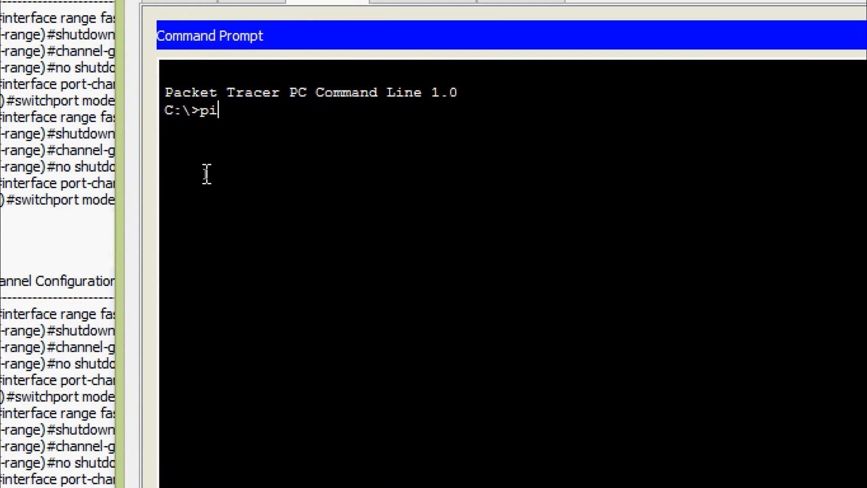
type("ng 192.")
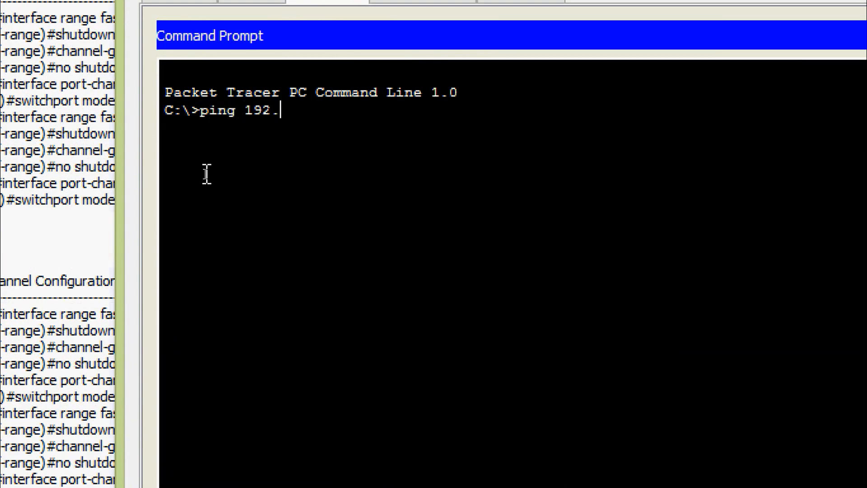
type("168.1.2")
key("Return")
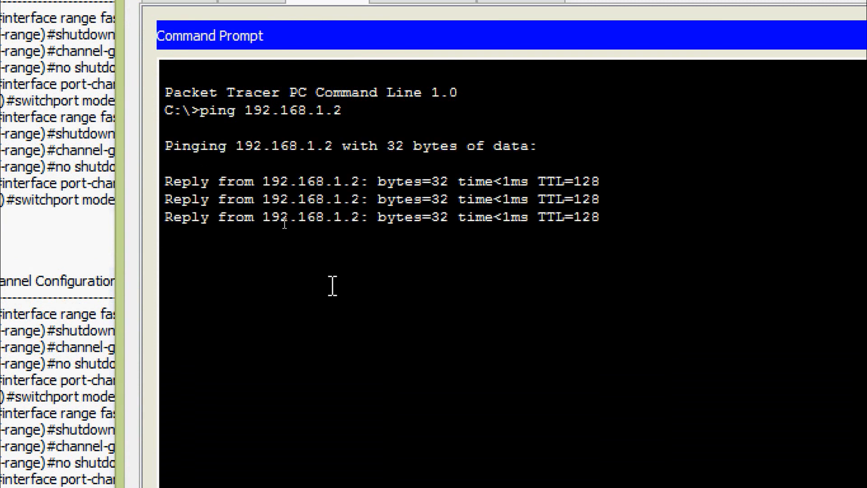
Step: Ping PC2 at 192.168.1.3 from PC0's command prompt, and close PC0's window
key("Up")
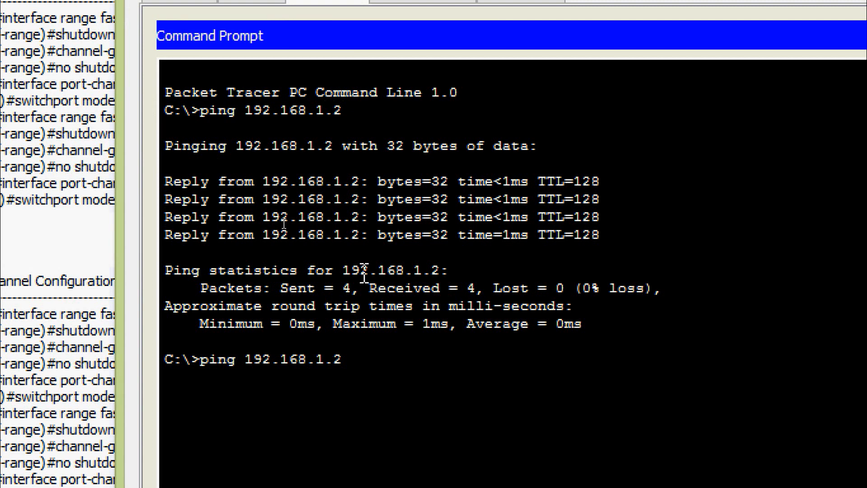
key("BackSpace")
type("3")
key("Return")
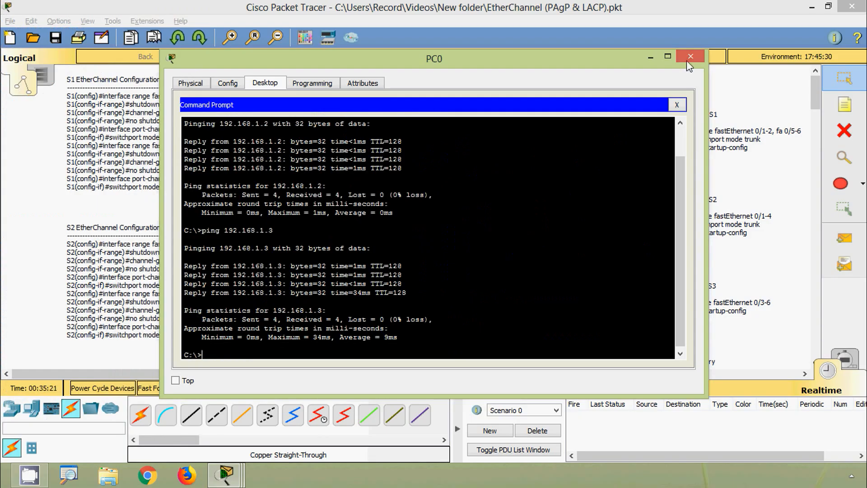
left_click(696, 54)
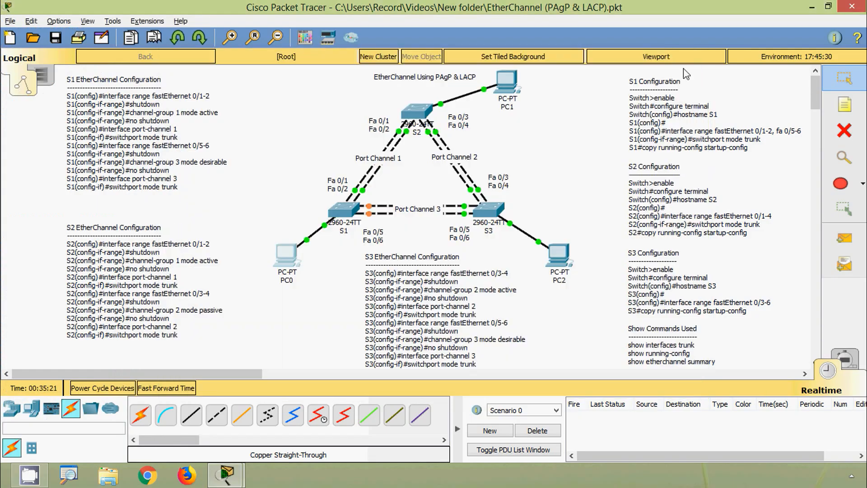
Step: Ping PC1 at 192.168.1.2 from PC2's command prompt, and close PC2's window
left_click(561, 263)
left_click(519, 152)
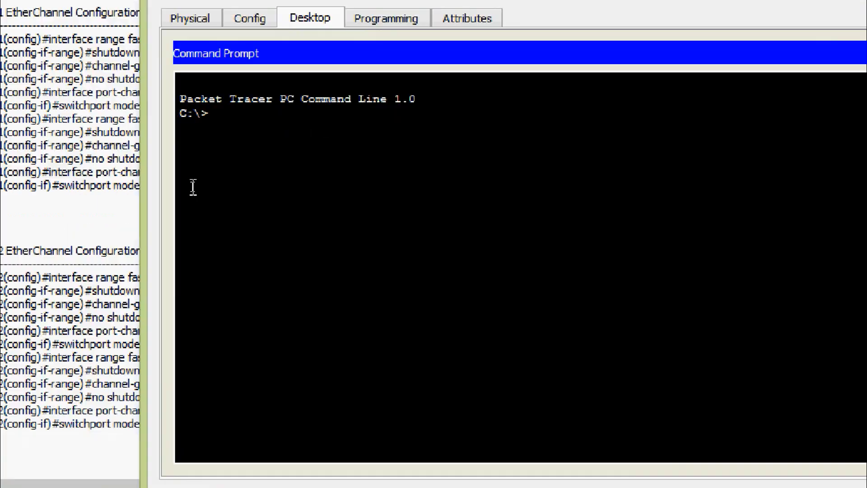
type("ping ")
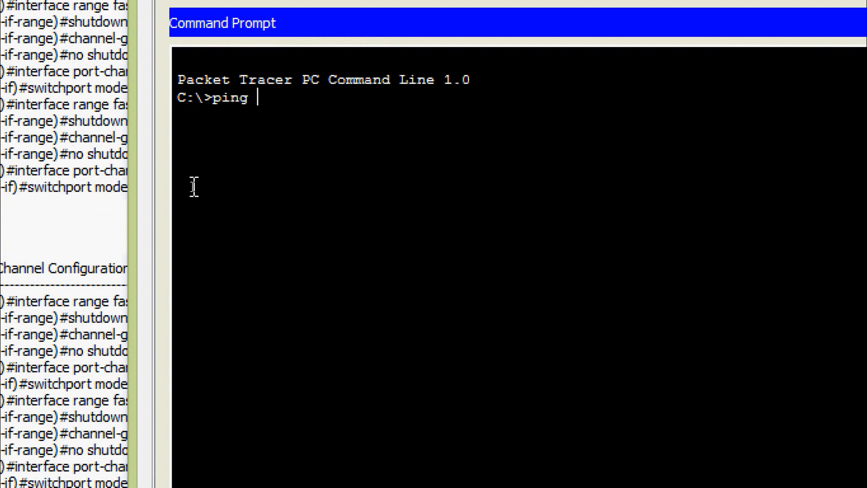
type("192.168")
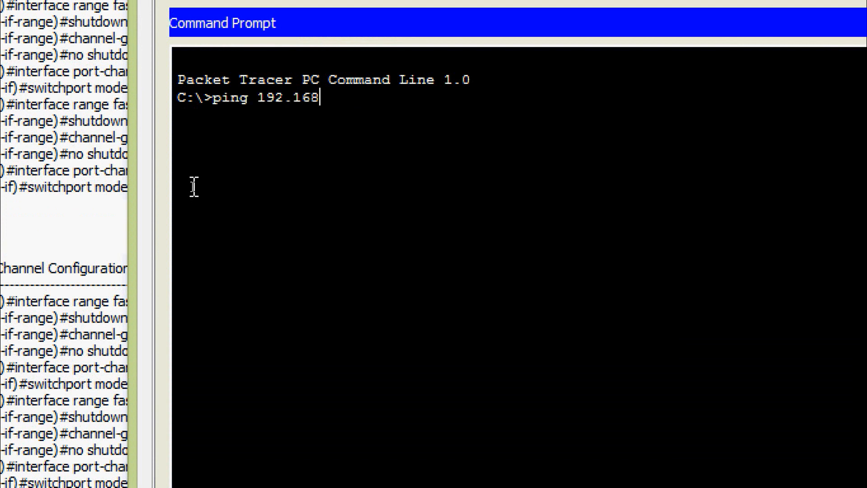
type(".1.2")
key("Return")
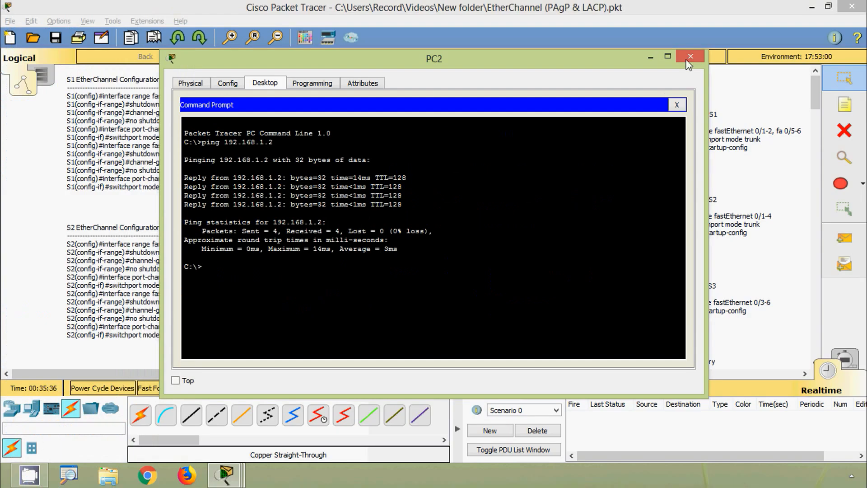
left_click(688, 58)
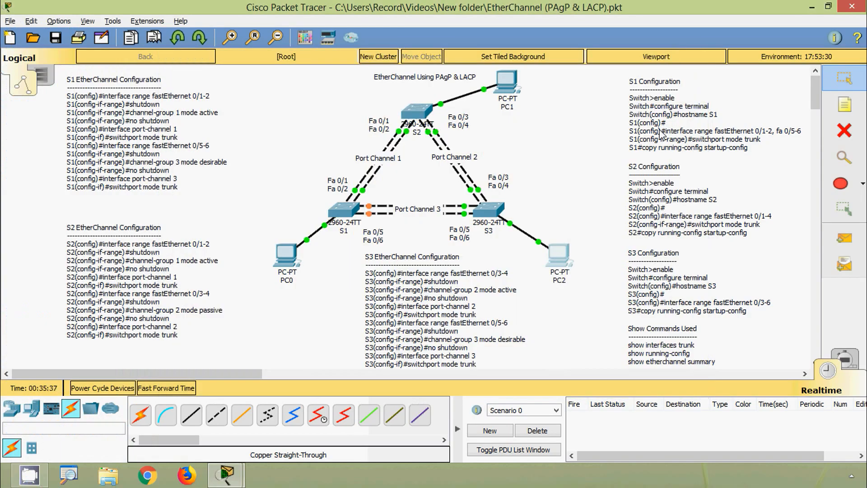